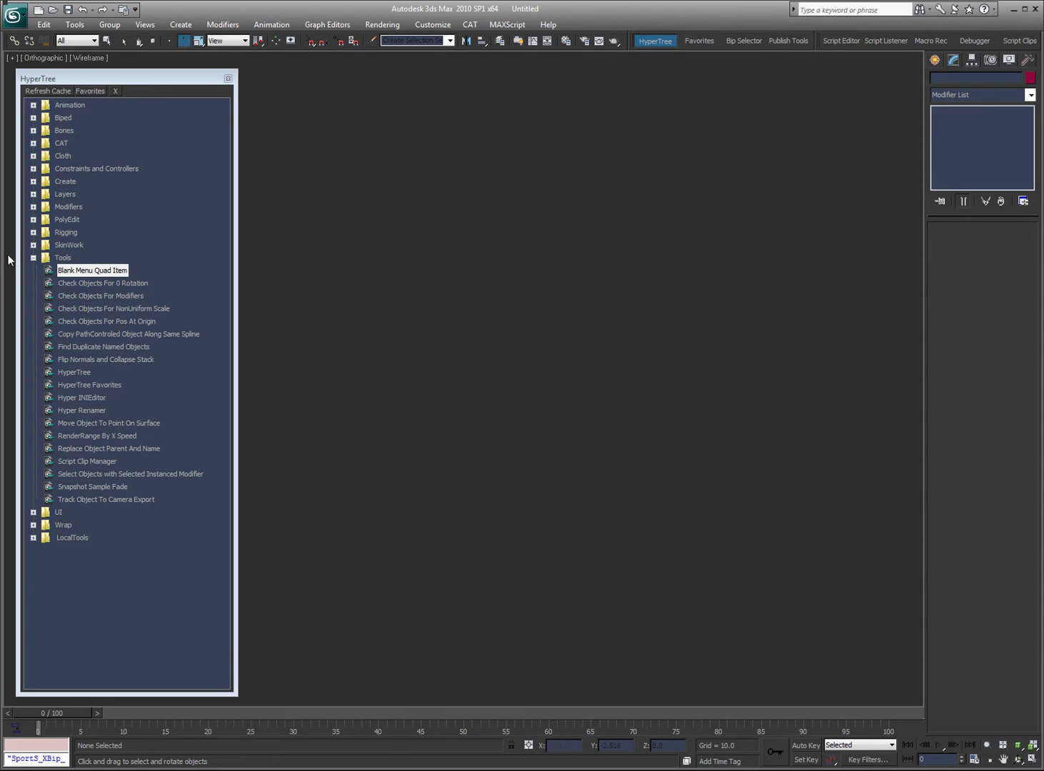
Examine the Blank Menu Quad Item script entry and the grouping of commands in the custom tools quad menu
{"action": "left_click", "coordinate": [63, 259]}
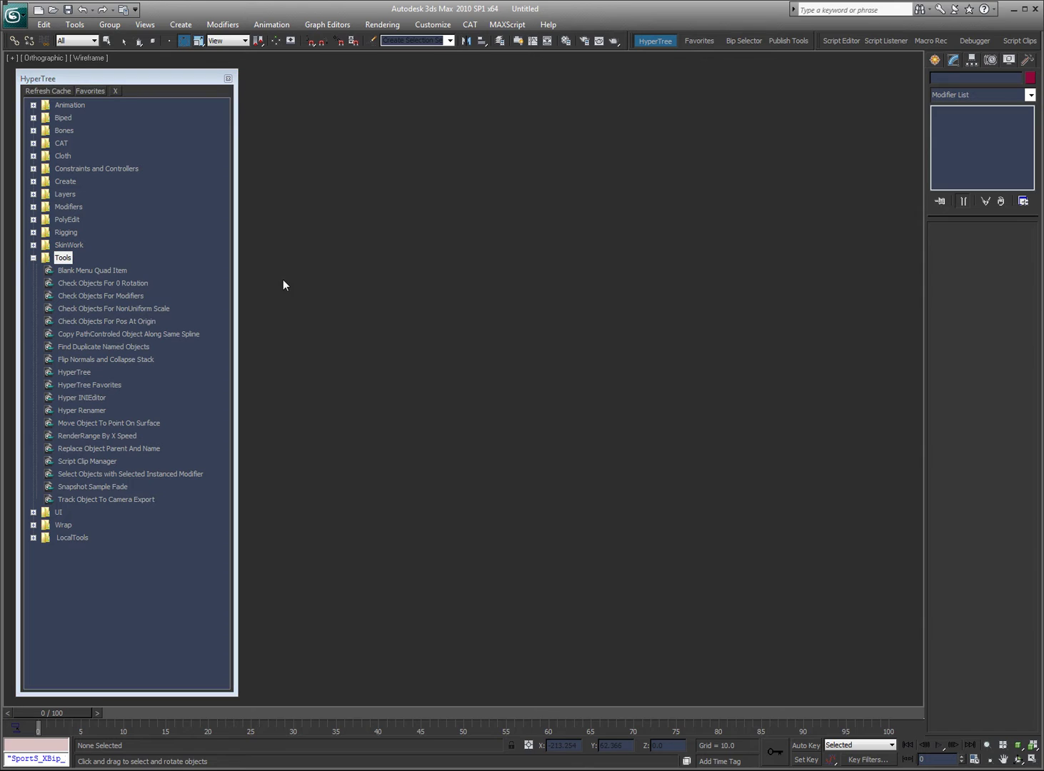
{"action": "left_click", "coordinate": [81, 273]}
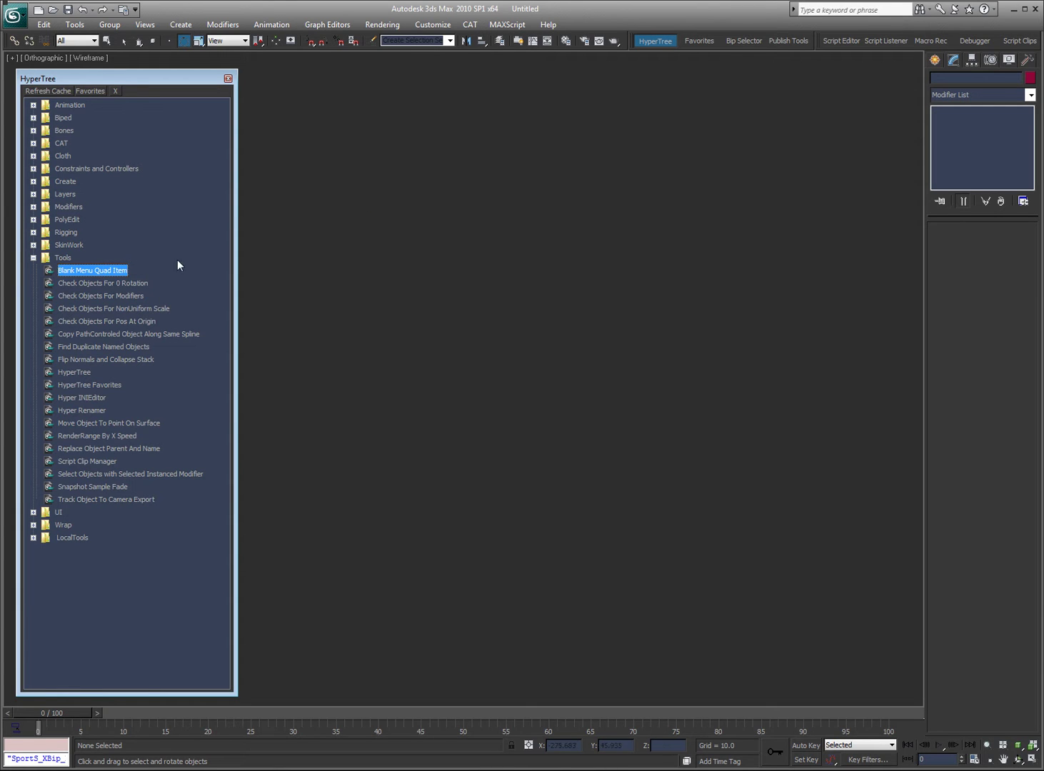
{"action": "right_click", "coordinate": [454, 298]}
{"action": "mouse_move", "coordinate": [494, 379]}
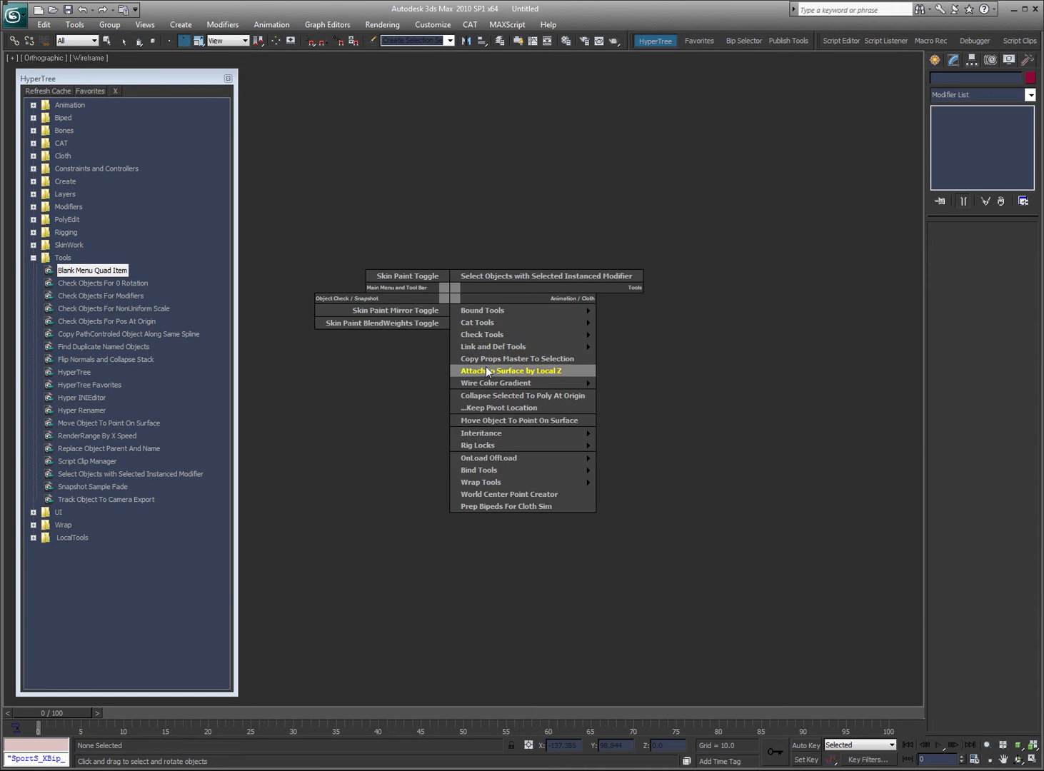
{"action": "left_click", "coordinate": [751, 308]}
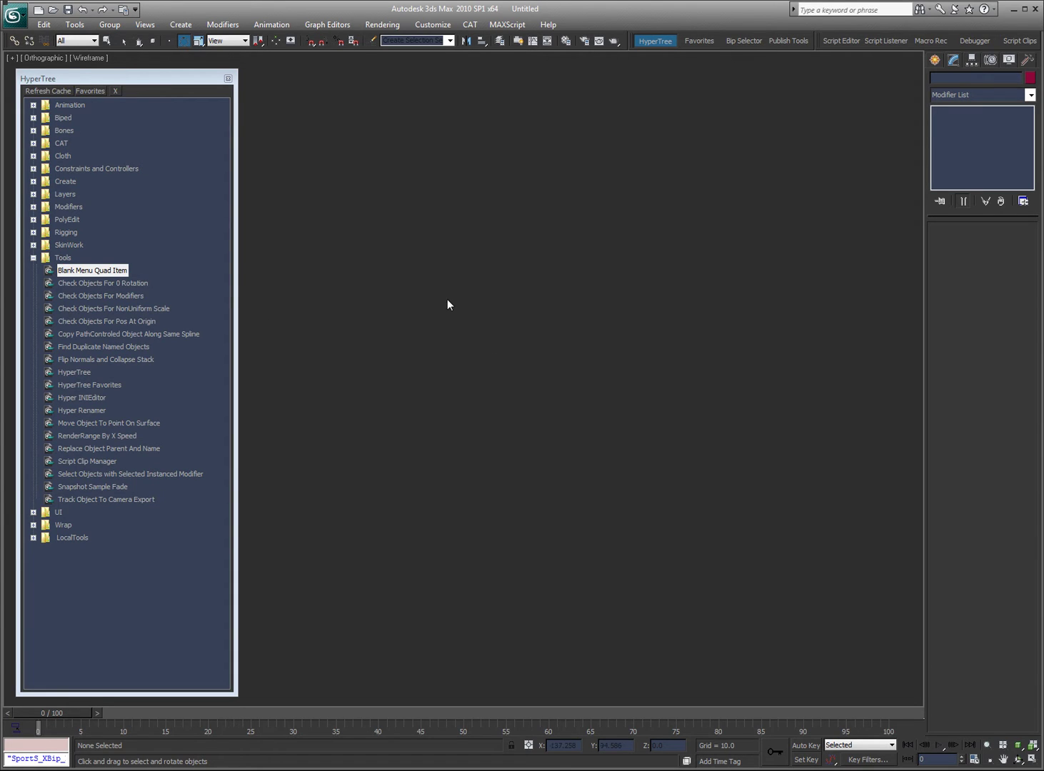
Create five spheres of different sizes spread around the viewport and run Check Objects For 0 Rotation on them
{"action": "left_click", "coordinate": [135, 283]}
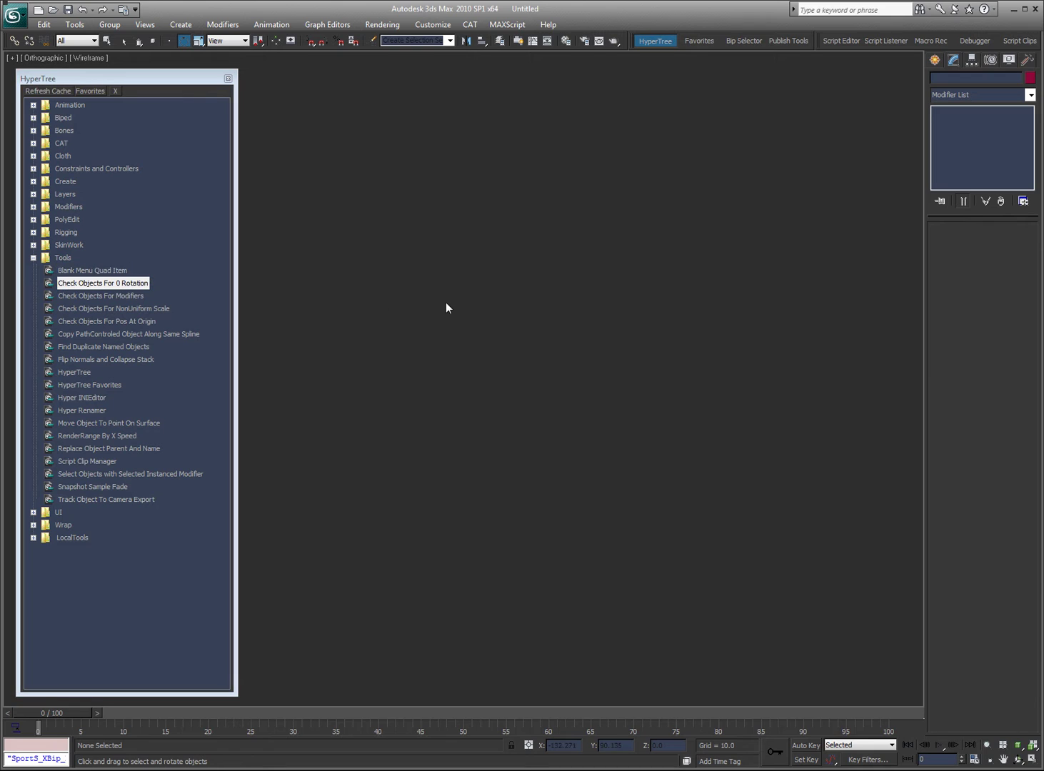
{"action": "left_click", "coordinate": [936, 64]}
{"action": "left_click", "coordinate": [940, 81]}
{"action": "left_click", "coordinate": [958, 155]}
{"action": "left_click", "coordinate": [553, 305]}
{"action": "left_click_drag", "start_coordinate": [554, 305], "coordinate": [634, 305]}
{"action": "left_click_drag", "start_coordinate": [761, 310], "coordinate": [795, 310]}
{"action": "left_click_drag", "start_coordinate": [702, 392], "coordinate": [672, 400]}
{"action": "left_click_drag", "start_coordinate": [455, 455], "coordinate": [509, 481]}
{"action": "left_click_drag", "start_coordinate": [602, 514], "coordinate": [661, 514]}
{"action": "right_click", "coordinate": [770, 466]}
{"action": "left_click", "coordinate": [372, 319]}
{"action": "double_click", "coordinate": [100, 283]}
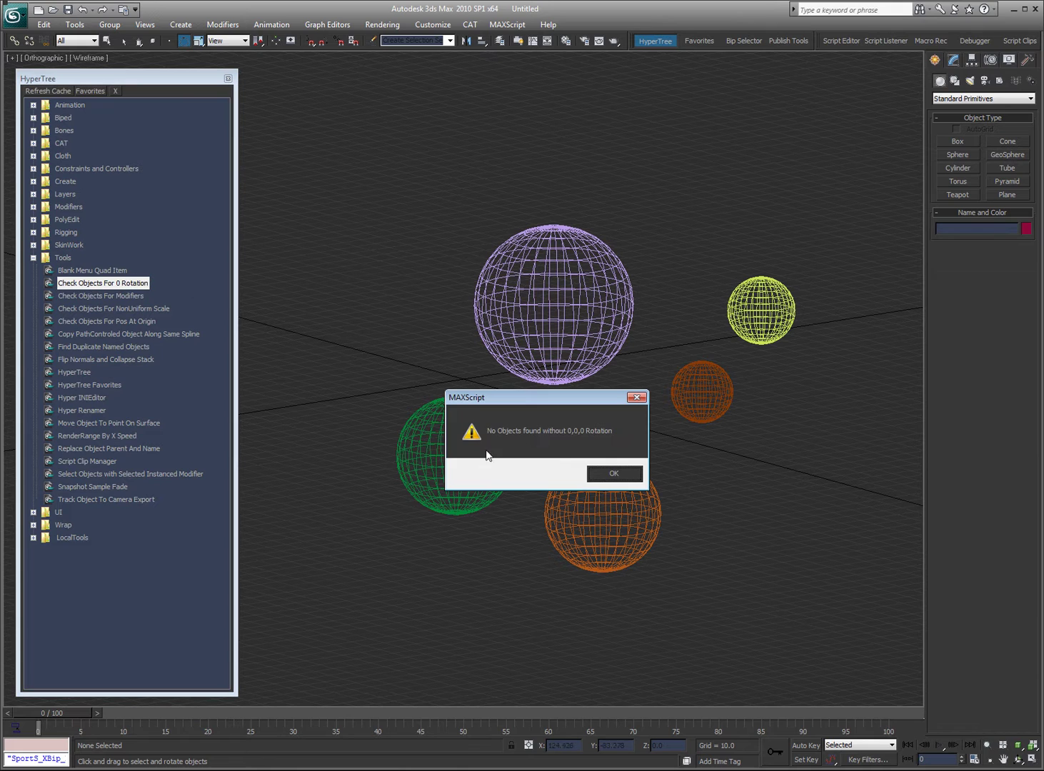
{"action": "left_click", "coordinate": [614, 474]}
Rotate the large purple sphere and the small brown sphere, and rerun Check Objects For 0 Rotation
{"action": "left_click", "coordinate": [548, 297]}
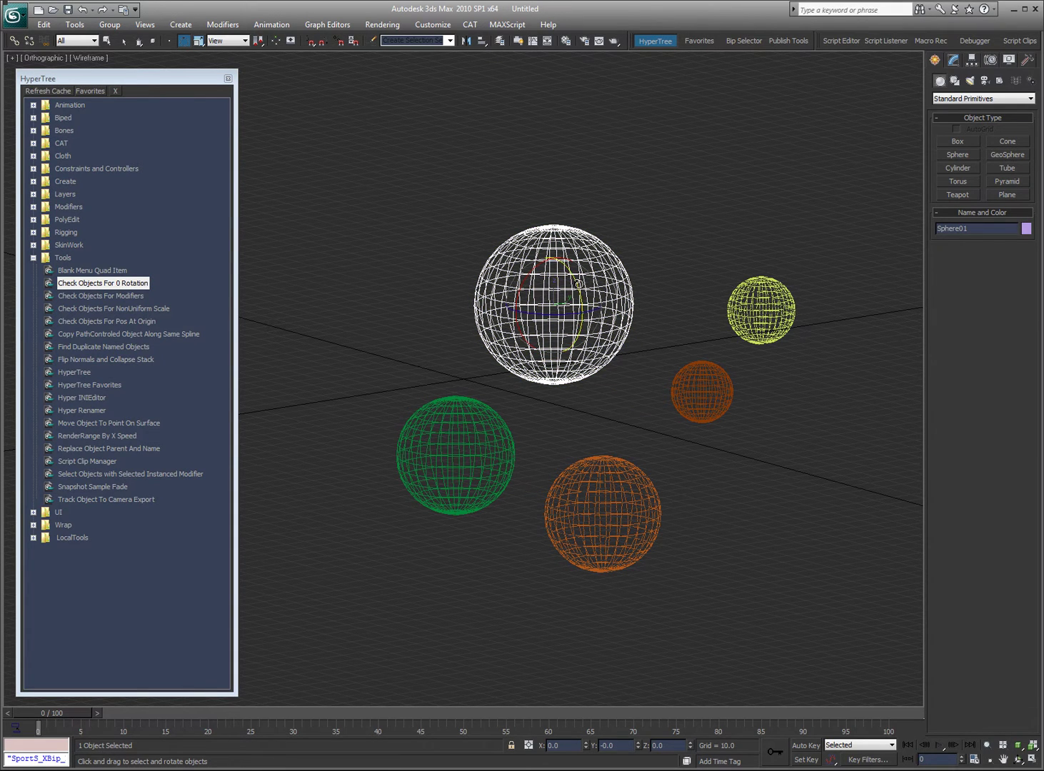
{"action": "left_click_drag", "start_coordinate": [587, 283], "coordinate": [614, 315]}
{"action": "left_click", "coordinate": [702, 391]}
{"action": "left_click_drag", "start_coordinate": [702, 378], "coordinate": [707, 390]}
{"action": "left_click", "coordinate": [681, 223]}
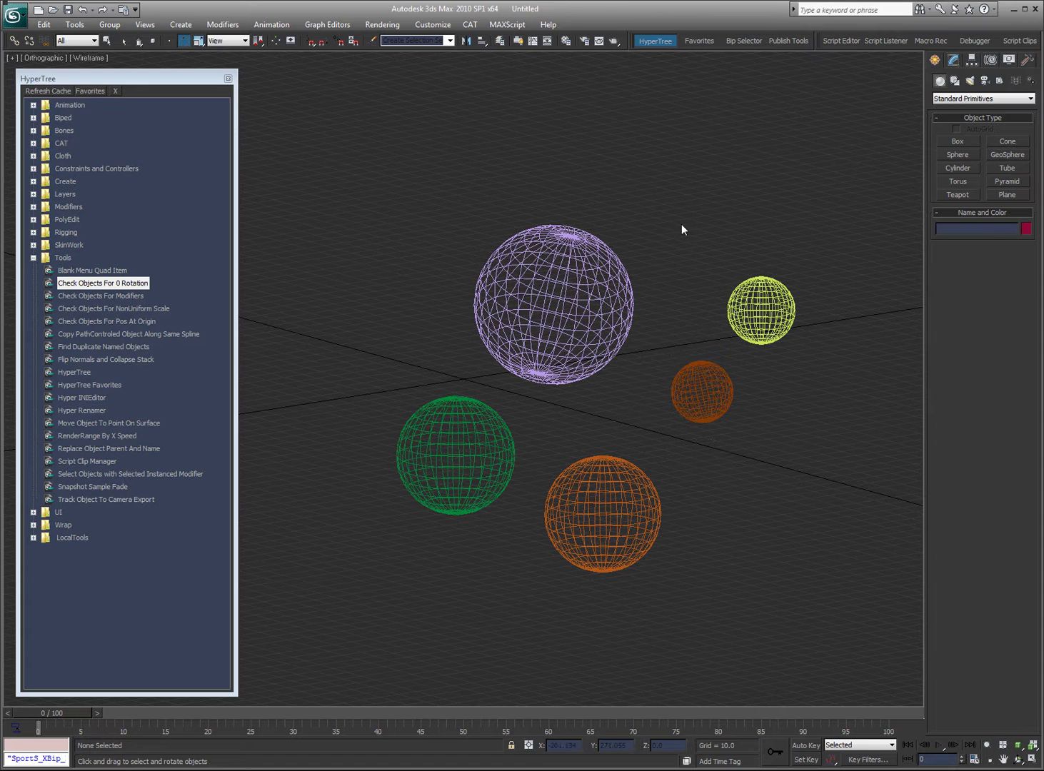
{"action": "double_click", "coordinate": [100, 283]}
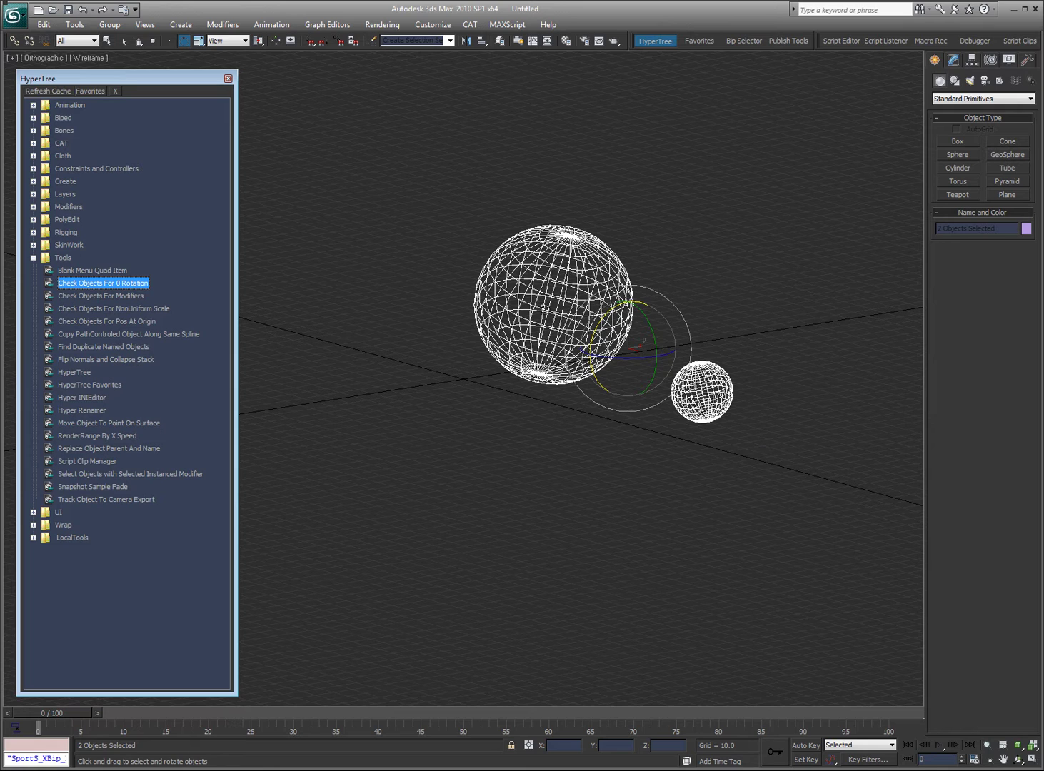
Delete the two rotated spheres from the scene
{"action": "left_click", "coordinate": [531, 105]}
{"action": "left_click", "coordinate": [550, 275]}
{"action": "key", "text": "ctrl+a"}
{"action": "key", "text": "Delete"}
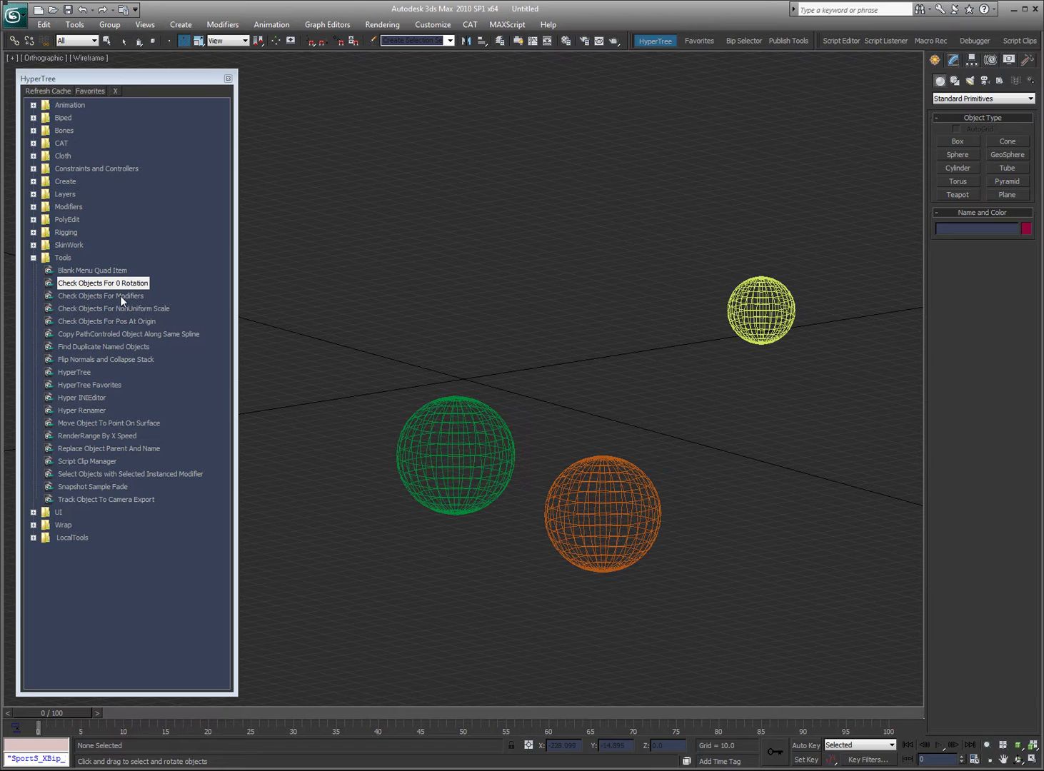
Scale the yellow sphere uniformly to about 84% and run Check Objects For NonUniform Scale
{"action": "left_click", "coordinate": [120, 295]}
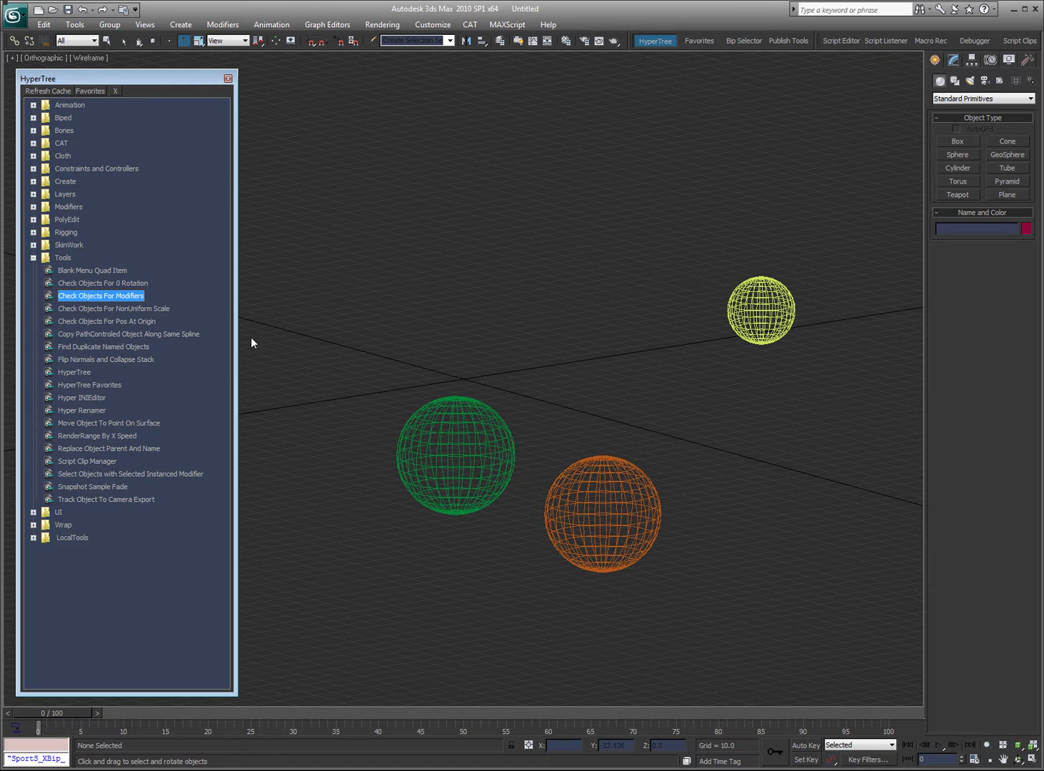
{"action": "left_click", "coordinate": [676, 344]}
{"action": "left_click", "coordinate": [760, 312]}
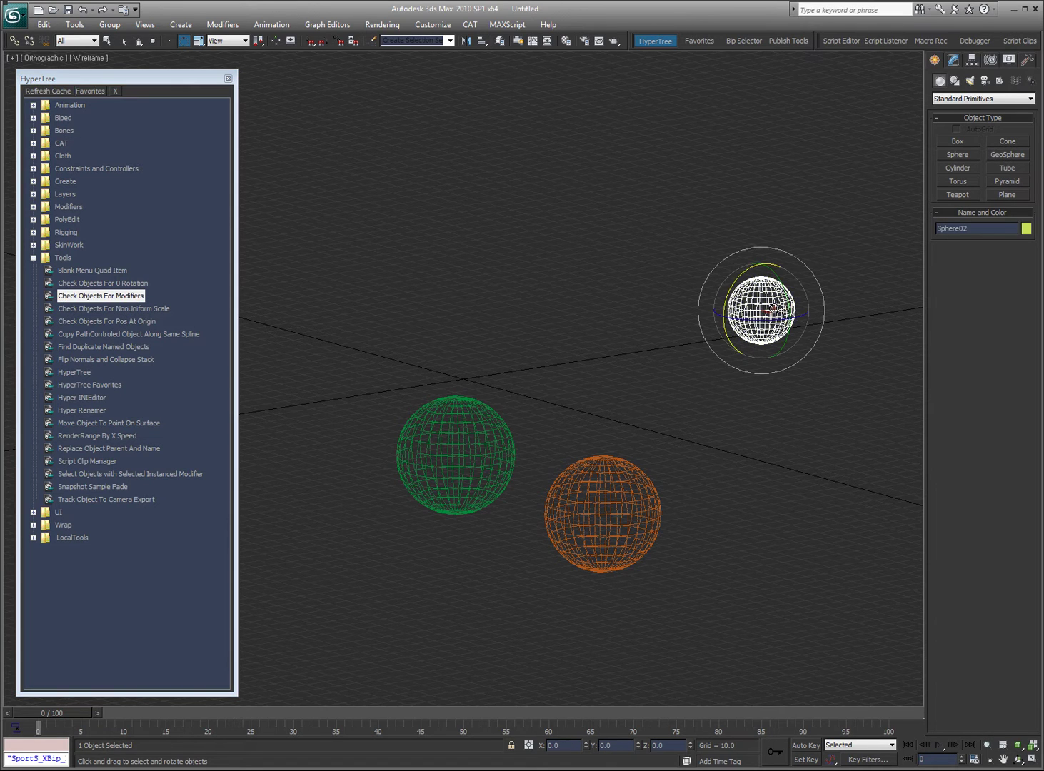
{"action": "key", "text": "r"}
{"action": "left_click", "coordinate": [501, 310]}
{"action": "left_click", "coordinate": [107, 309]}
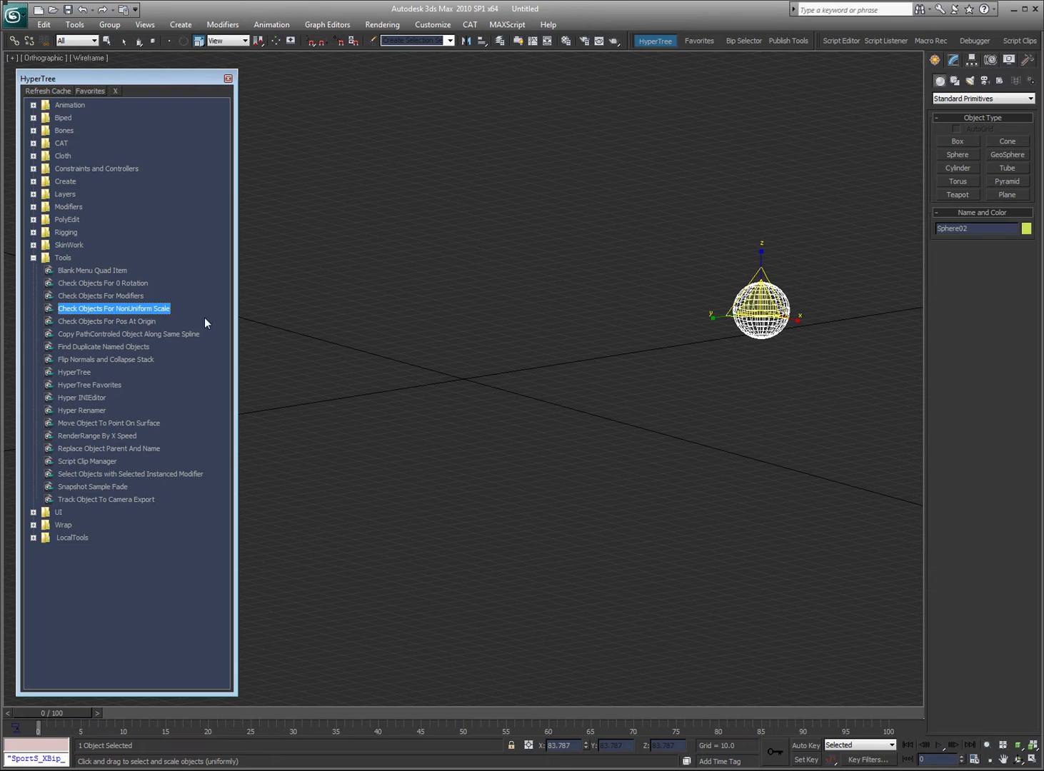
Run Check Objects For Pos At Origin, and apply Collapse Selected To Poly At Origin to all three spheres
{"action": "double_click", "coordinate": [137, 322]}
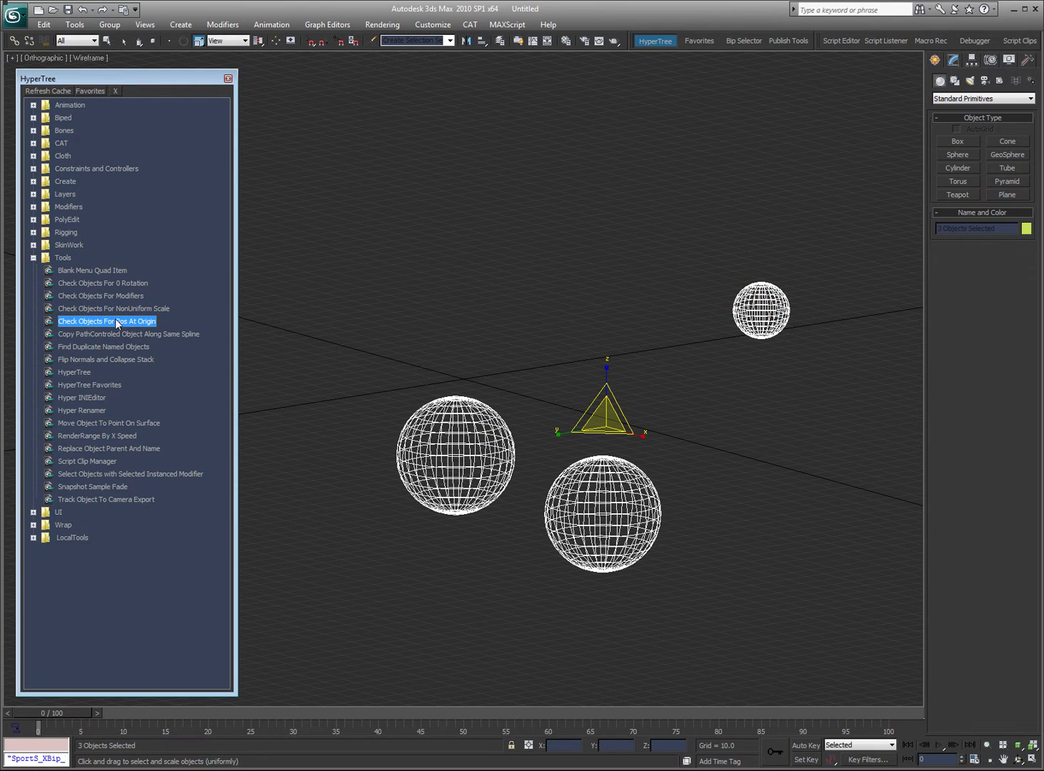
{"action": "left_click", "coordinate": [632, 327]}
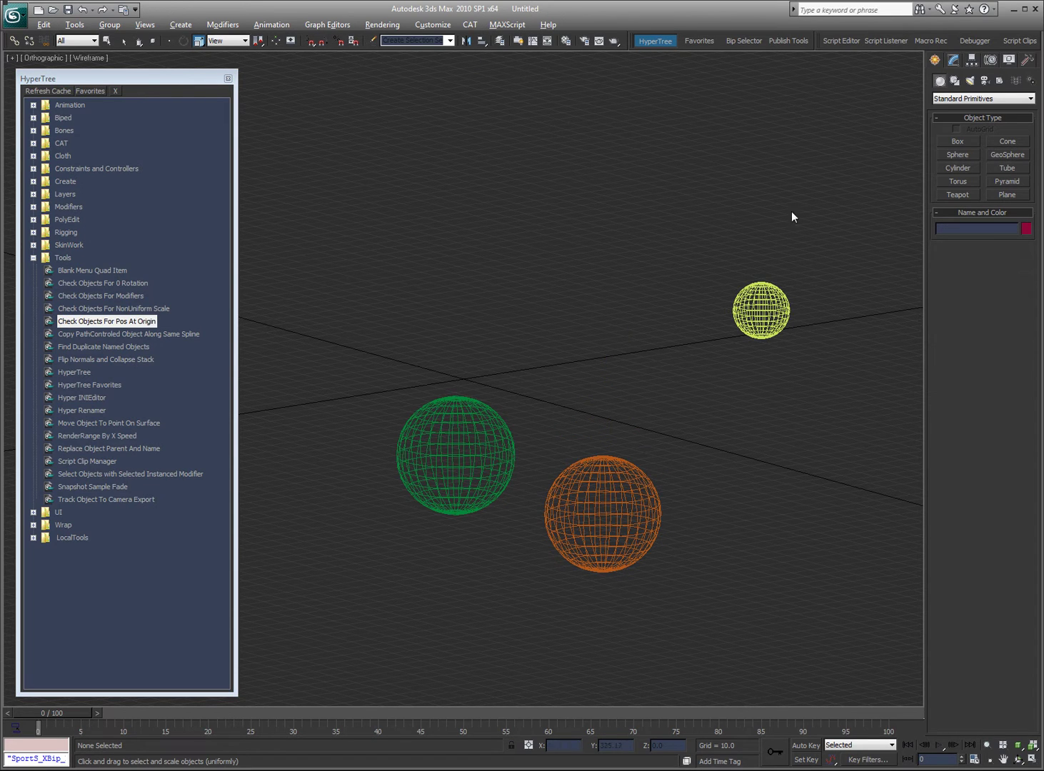
{"action": "key", "text": "ctrl+z"}
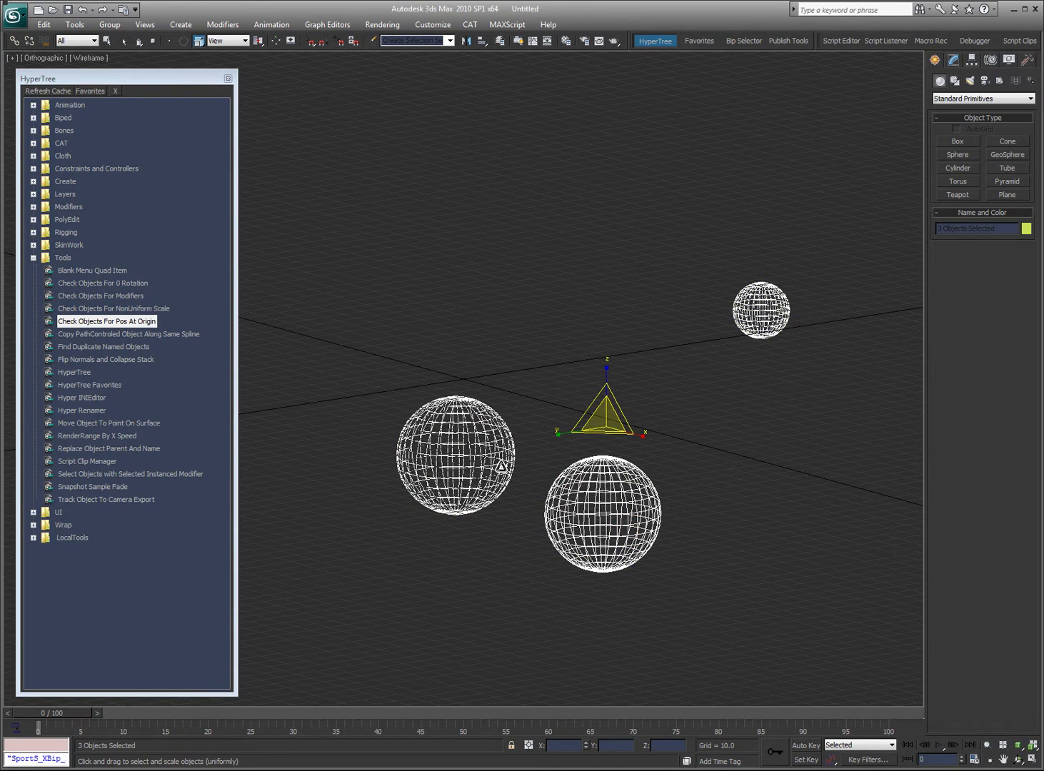
{"action": "left_click", "coordinate": [502, 216]}
{"action": "key", "text": "ctrl+z"}
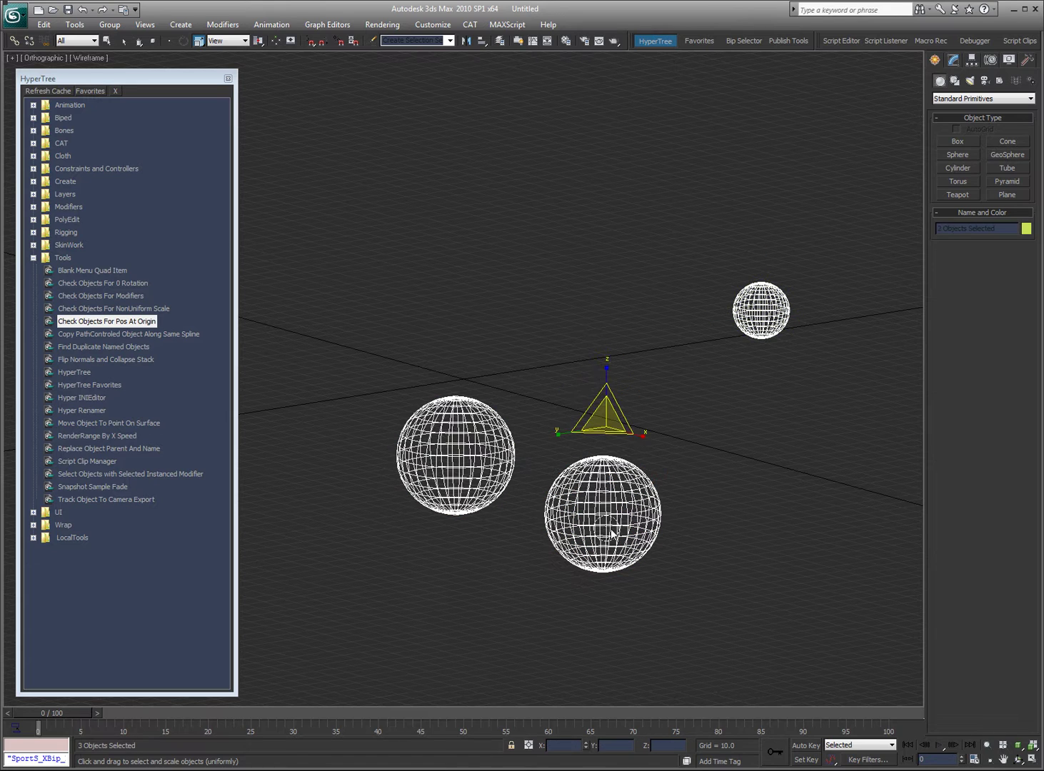
{"action": "right_click", "coordinate": [450, 163]}
{"action": "left_click", "coordinate": [491, 266]}
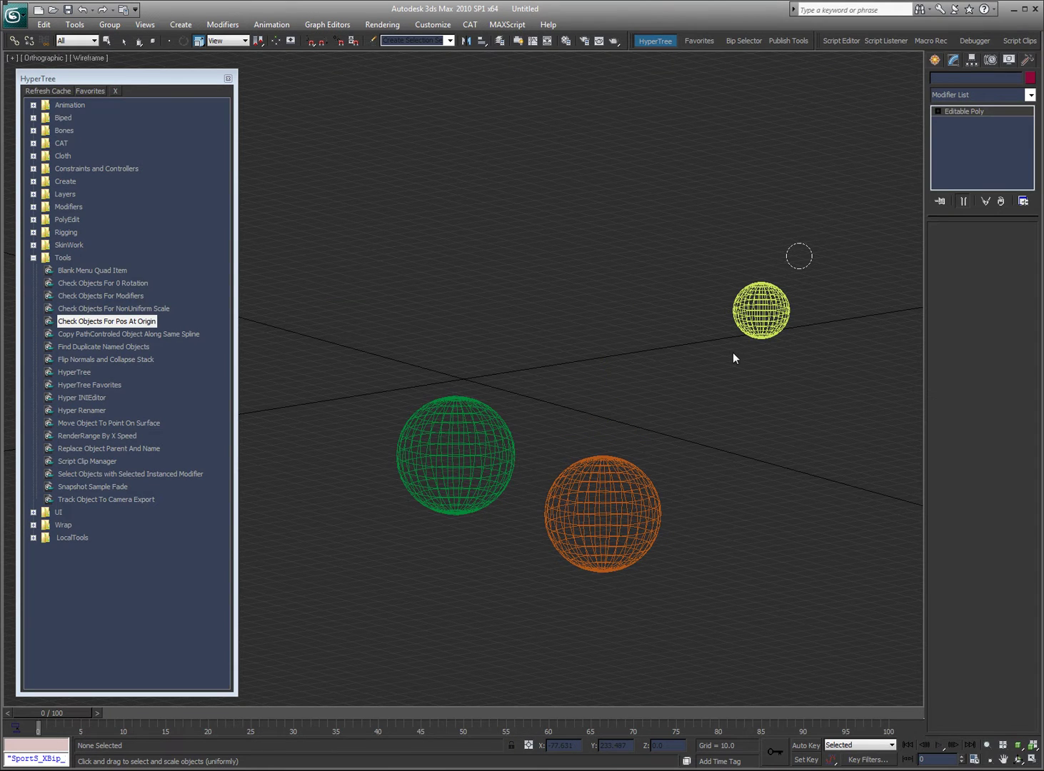
Inspect the yellow sphere's pivot location and rerun Check Objects For Pos At Origin
{"action": "left_click", "coordinate": [757, 320]}
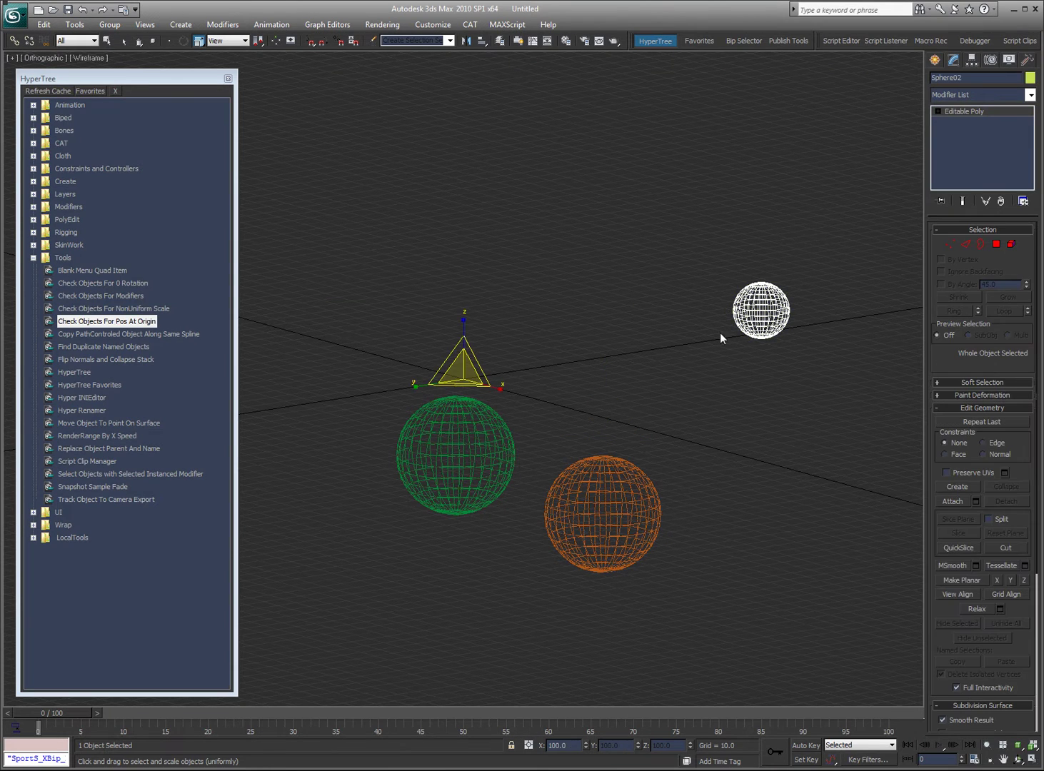
{"action": "left_click", "coordinate": [489, 233]}
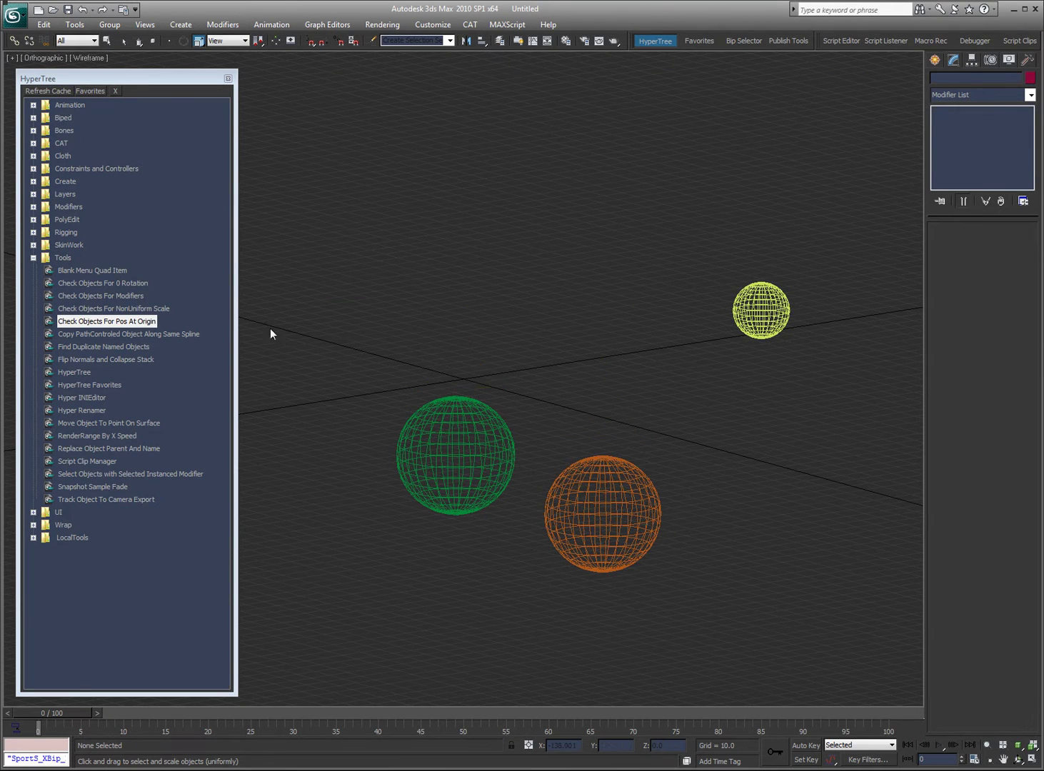
{"action": "left_click", "coordinate": [98, 323]}
{"action": "double_click", "coordinate": [99, 323]}
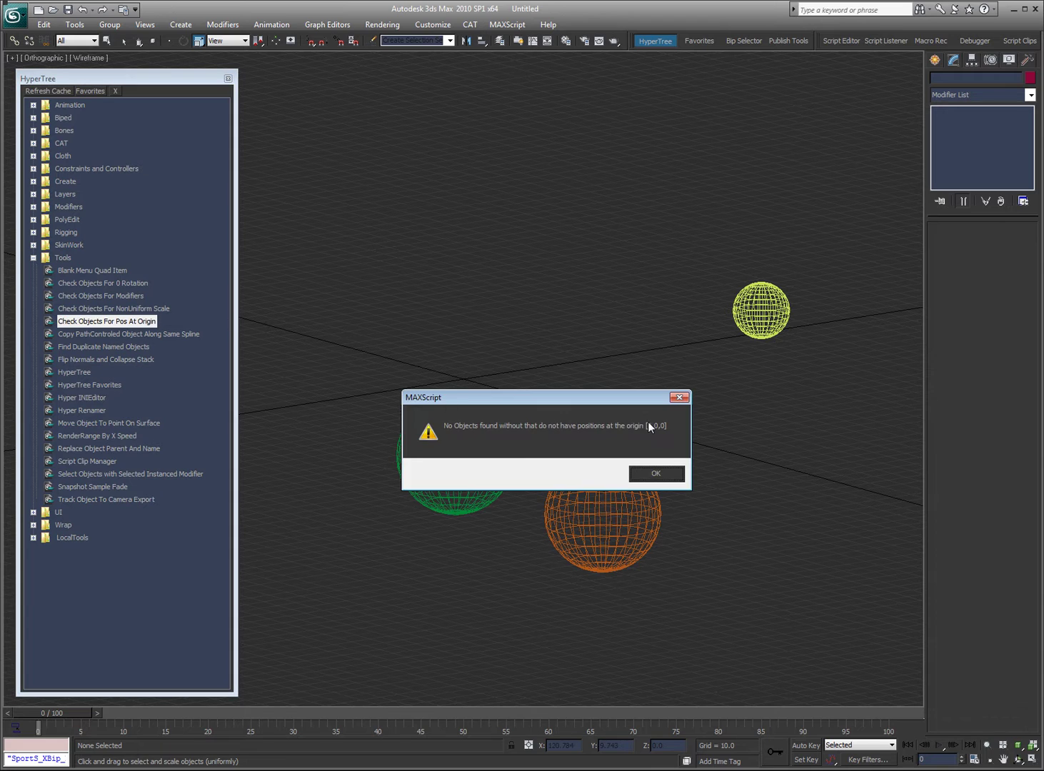
{"action": "left_click", "coordinate": [656, 474]}
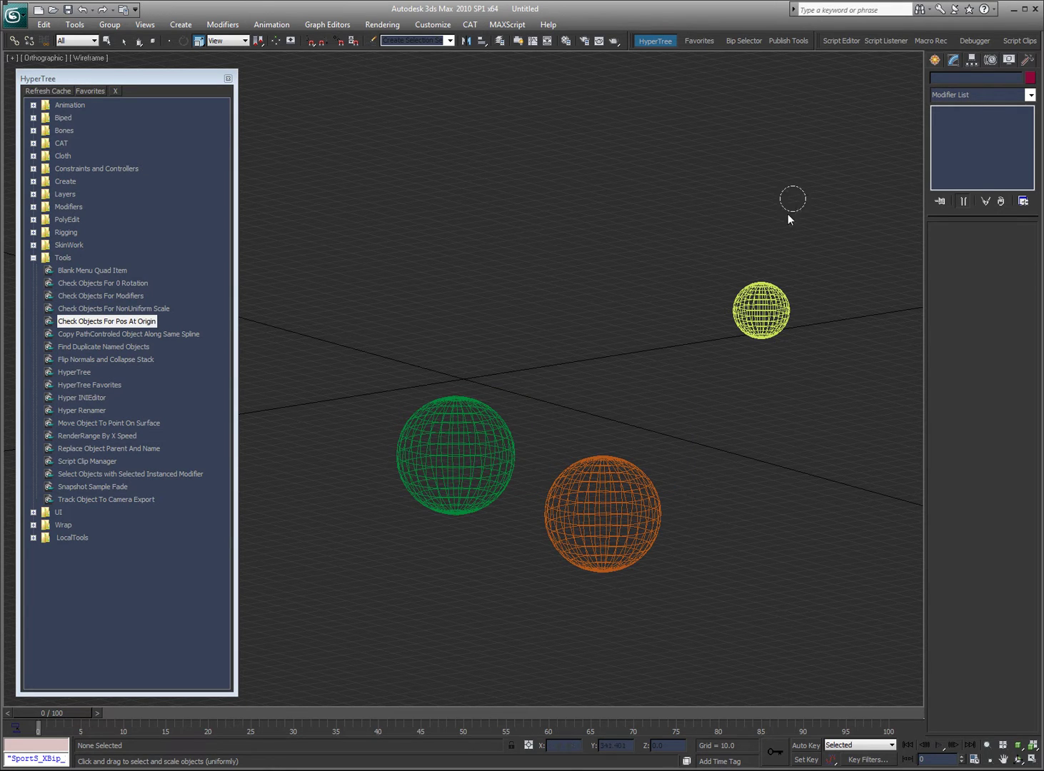
Delete the three remaining spheres to empty the scene
{"action": "left_click", "coordinate": [633, 503]}
{"action": "left_click", "coordinate": [753, 284], "text": "ctrl"}
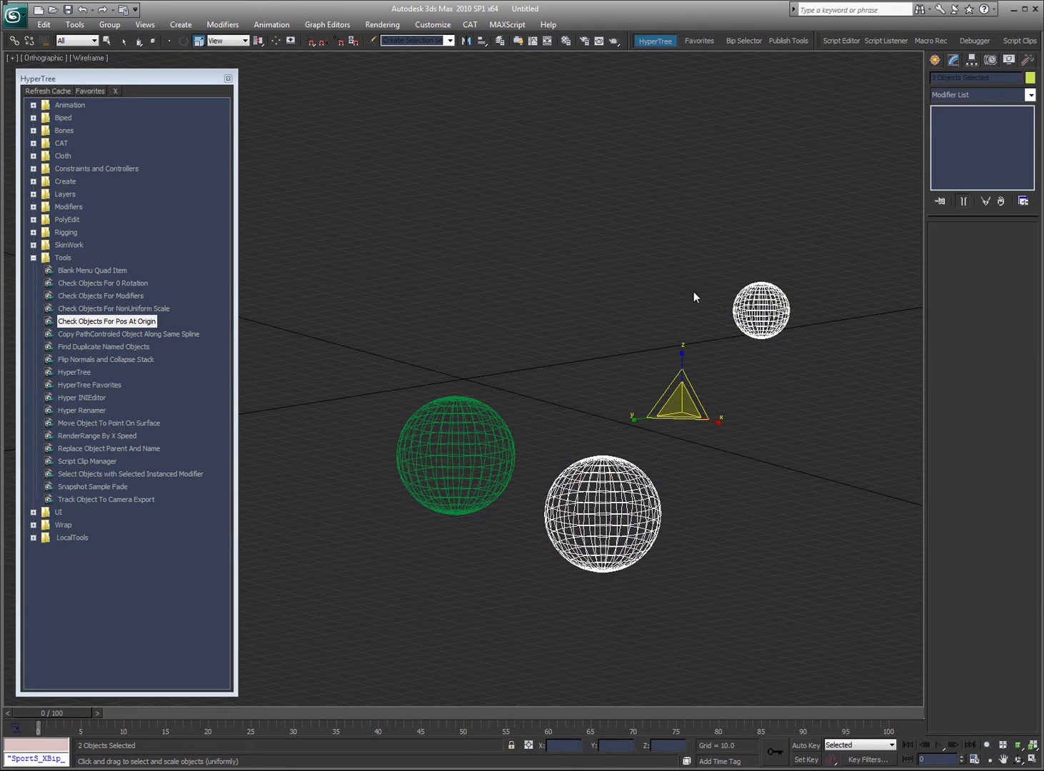
{"action": "key", "text": "Delete"}
{"action": "left_click", "coordinate": [440, 455]}
{"action": "key", "text": "Delete"}
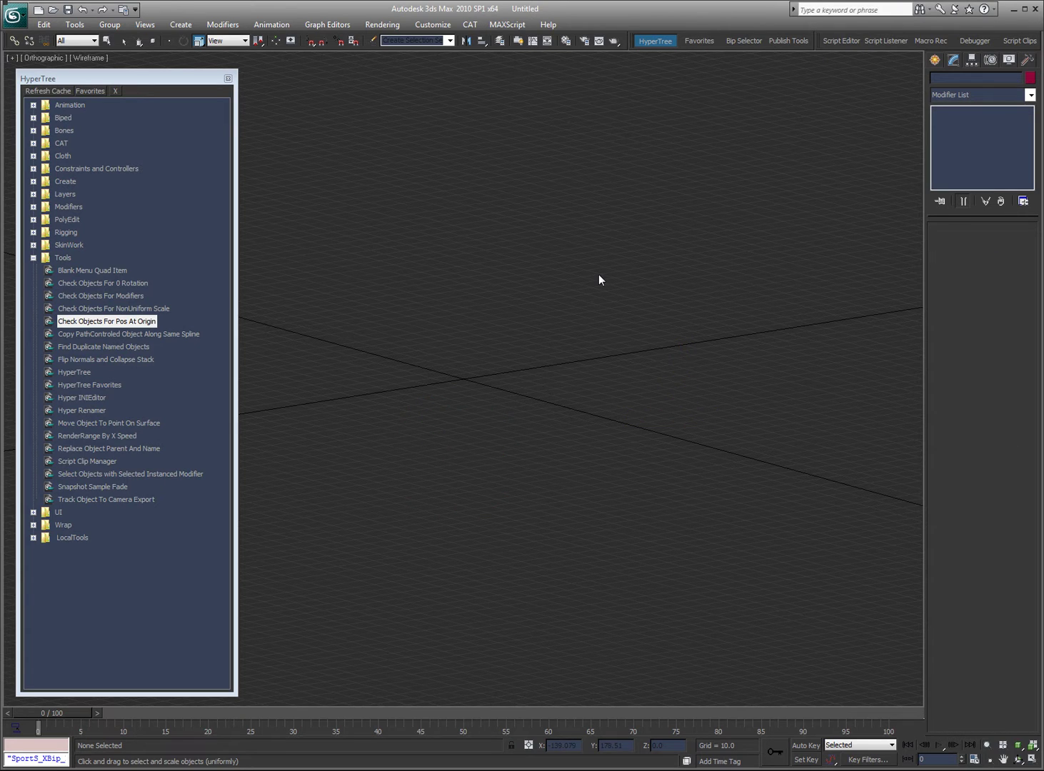
Switch to the Top view and place a standard Point helper in the upper-right part of the grid
{"action": "key", "text": "t"}
{"action": "left_click", "coordinate": [934, 61]}
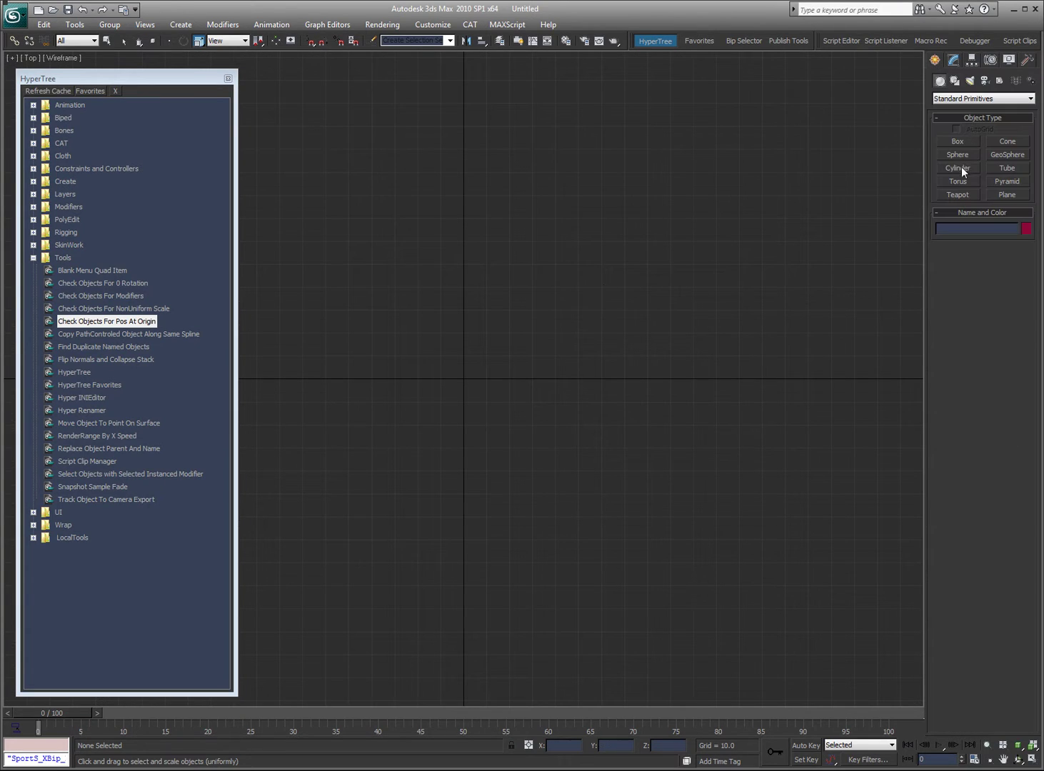
{"action": "left_click", "coordinate": [1000, 80]}
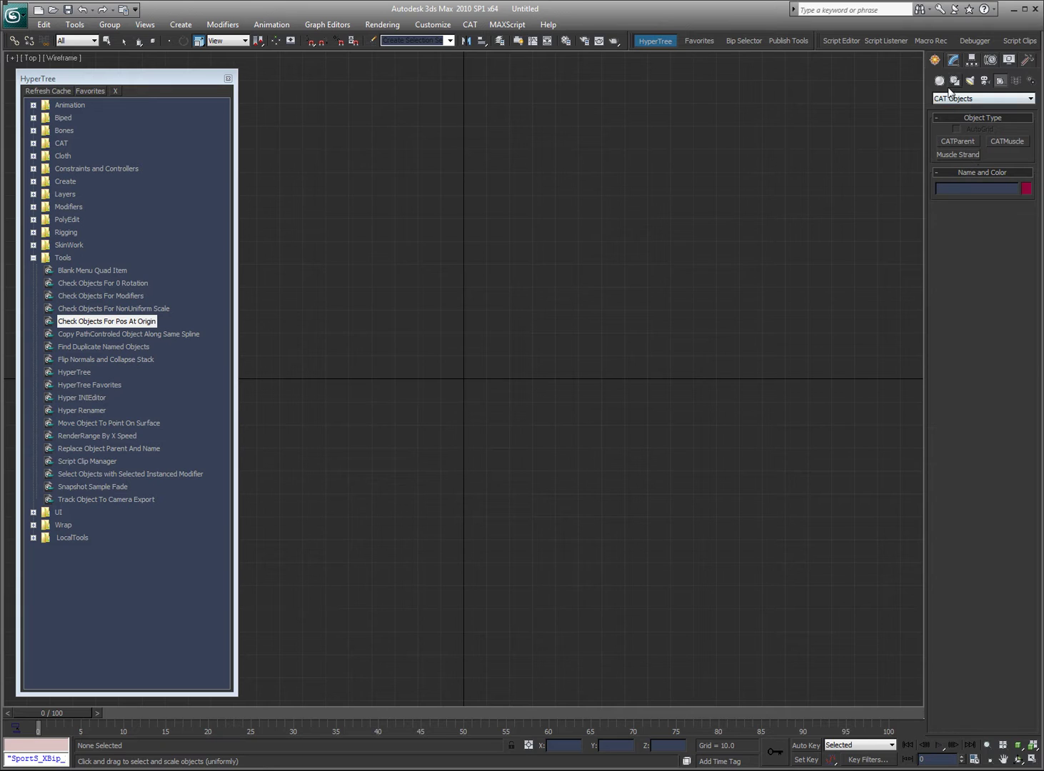
{"action": "left_click", "coordinate": [984, 99]}
{"action": "left_click", "coordinate": [978, 108]}
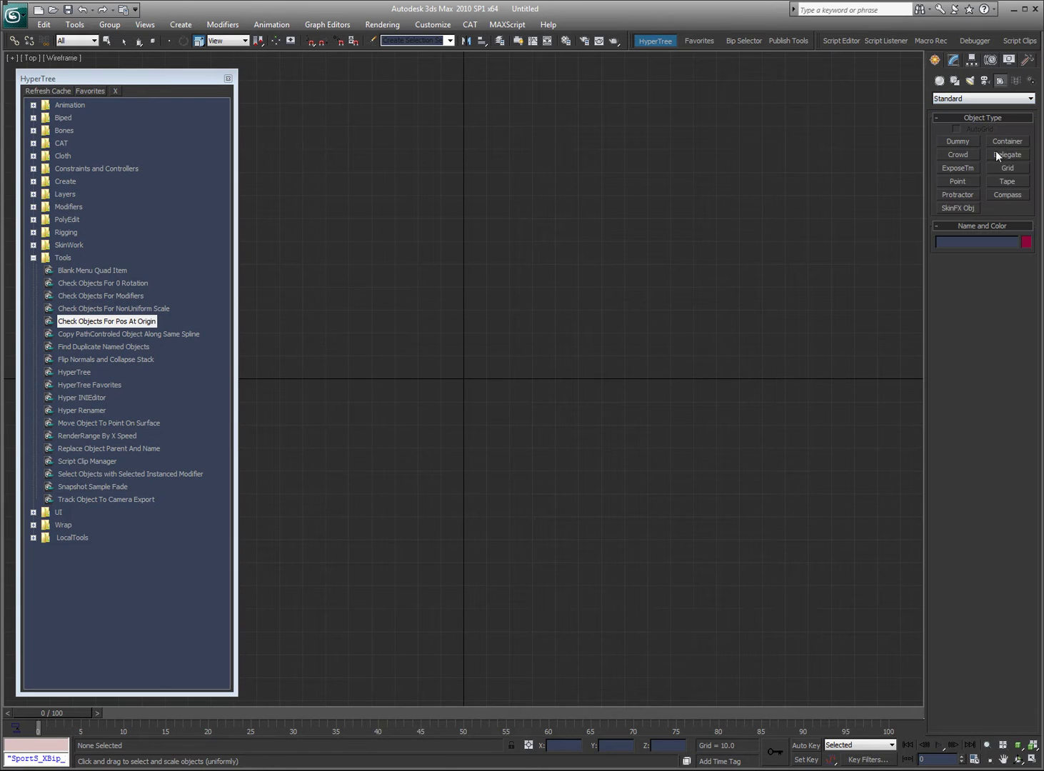
{"action": "left_click", "coordinate": [958, 182]}
{"action": "left_click", "coordinate": [745, 149]}
Draw an open curved line from the upper middle of the grid, around left of the origin, to the lower right
{"action": "left_click", "coordinate": [954, 80]}
{"action": "left_click", "coordinate": [959, 151]}
{"action": "left_click", "coordinate": [543, 117]}
{"action": "left_click_drag", "start_coordinate": [371, 270], "coordinate": [362, 305]}
{"action": "left_click_drag", "start_coordinate": [411, 395], "coordinate": [529, 399]}
{"action": "left_click", "coordinate": [693, 423]}
{"action": "left_click_drag", "start_coordinate": [739, 559], "coordinate": [707, 571]}
{"action": "right_click", "coordinate": [531, 469]}
{"action": "right_click", "coordinate": [532, 468]}
{"action": "left_click", "coordinate": [722, 233]}
Add a Path Controller to the Point helper with the curved line as its path
{"action": "left_click", "coordinate": [746, 149]}
{"action": "right_click", "coordinate": [574, 240]}
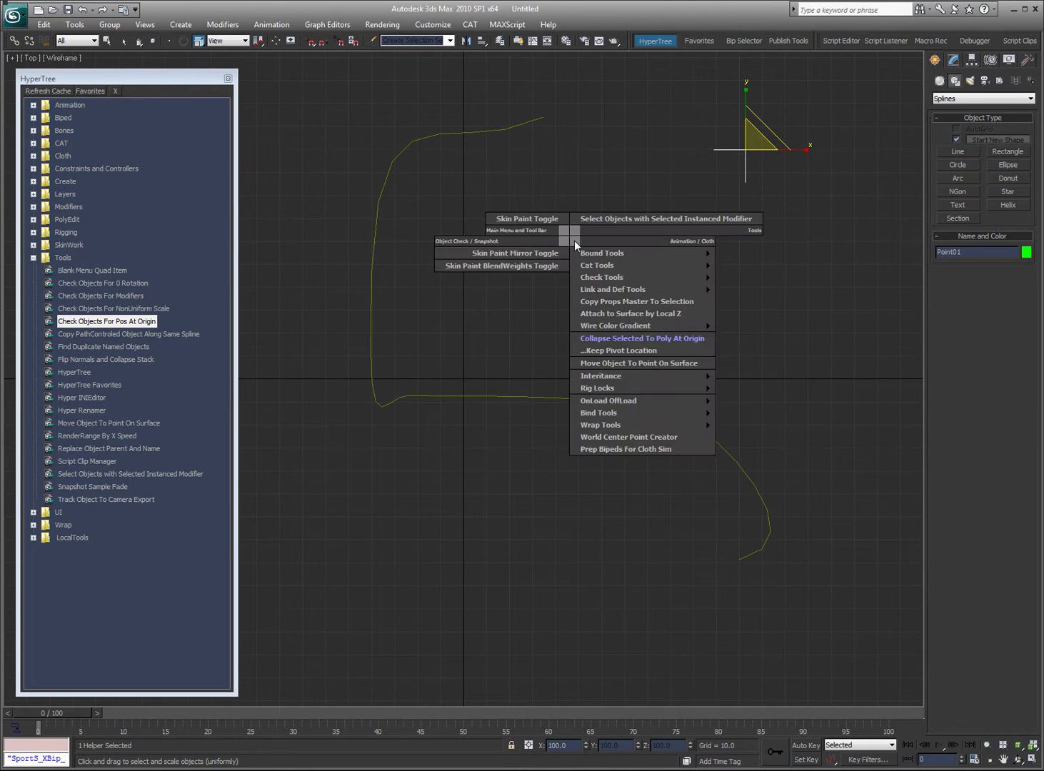
{"action": "key", "text": "Escape"}
{"action": "right_click", "coordinate": [591, 216]}
{"action": "mouse_move", "coordinate": [660, 263]}
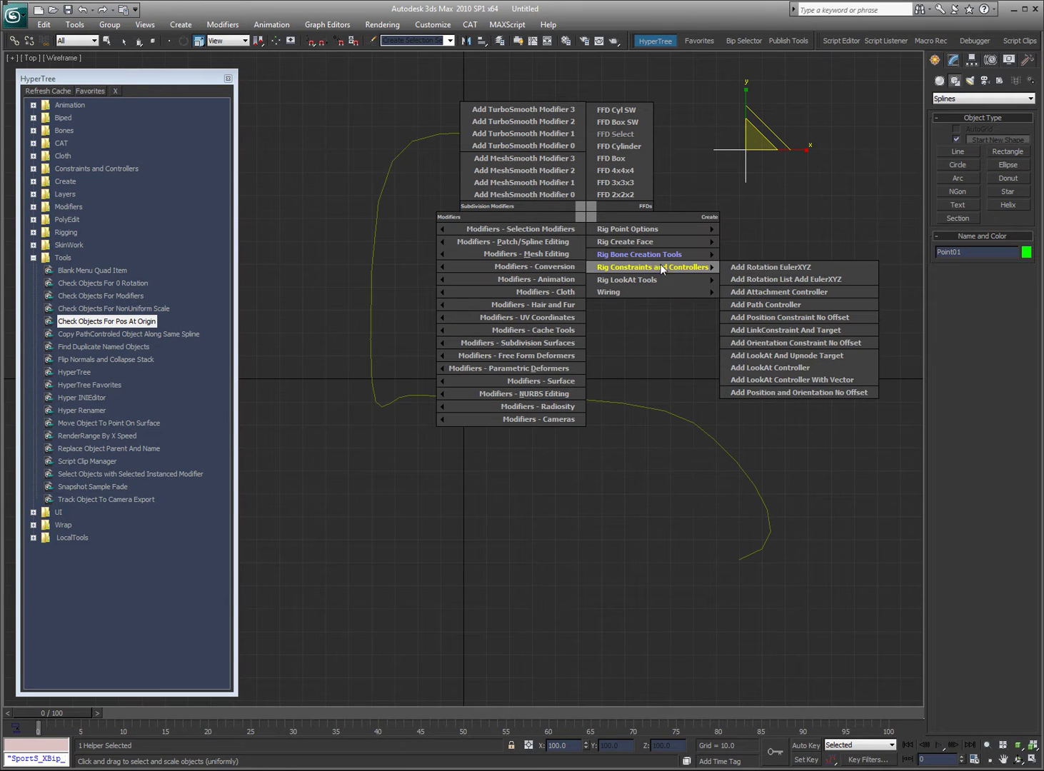
{"action": "left_click", "coordinate": [767, 305]}
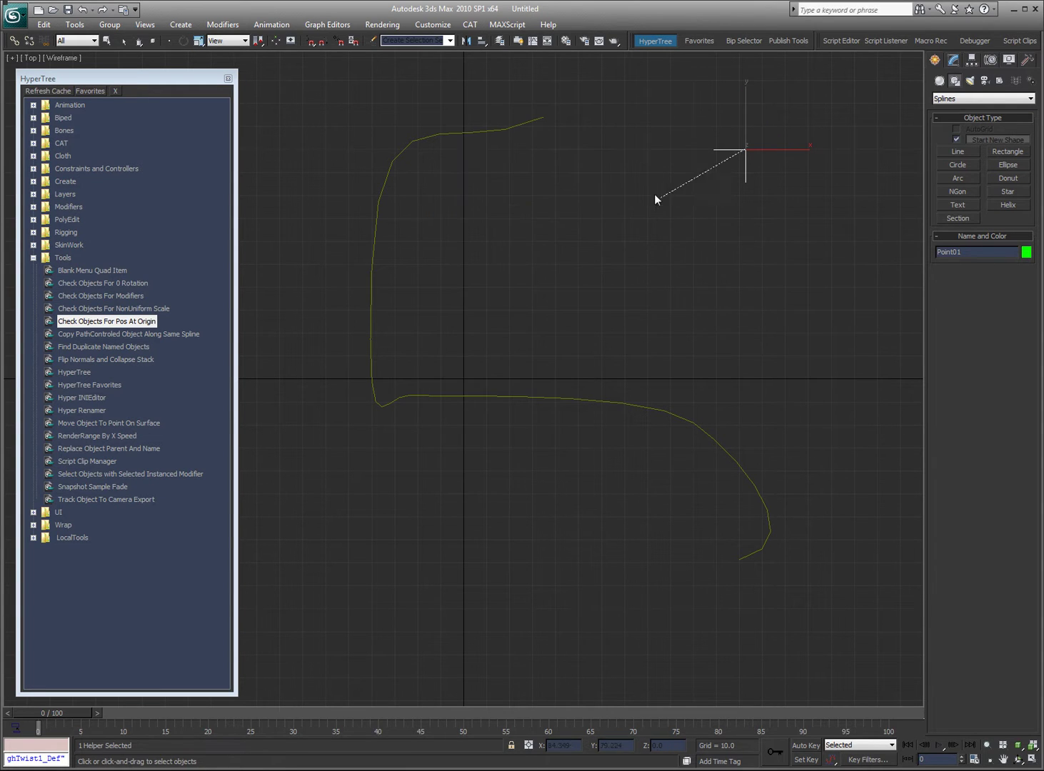
{"action": "left_click", "coordinate": [534, 127]}
{"action": "left_click", "coordinate": [560, 205]}
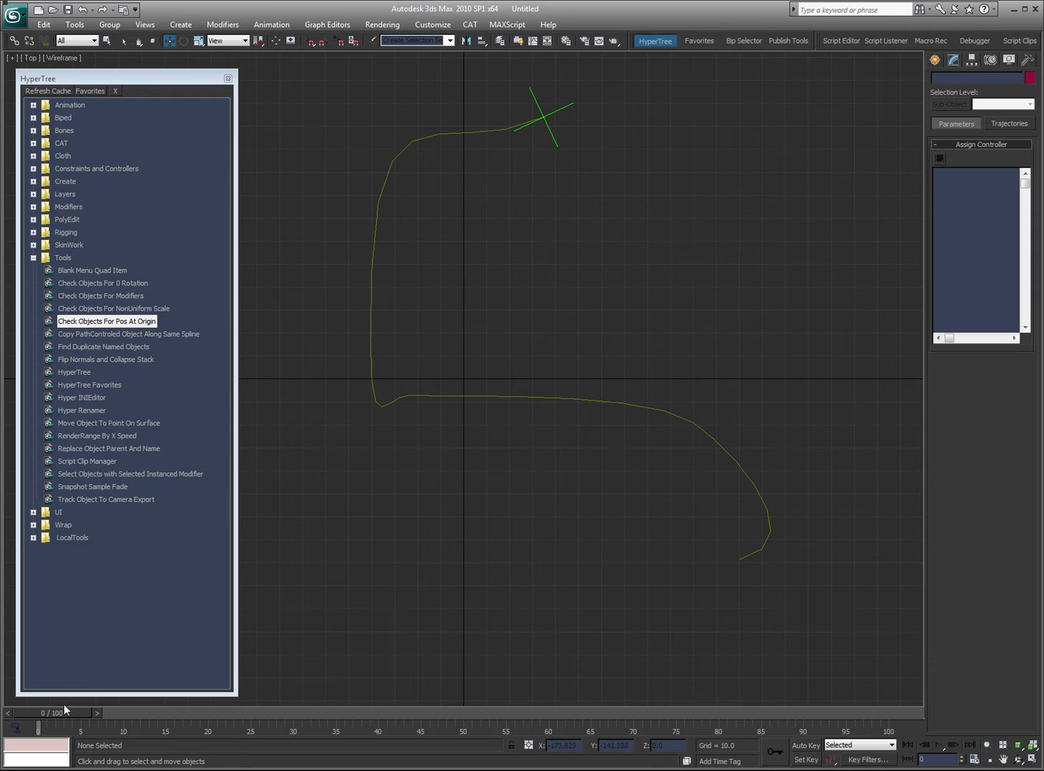
Scrub the animation to frame 100 and back to frame 0 to check the Point helper's travel along the spline
{"action": "left_click_drag", "start_coordinate": [64, 713], "coordinate": [966, 722]}
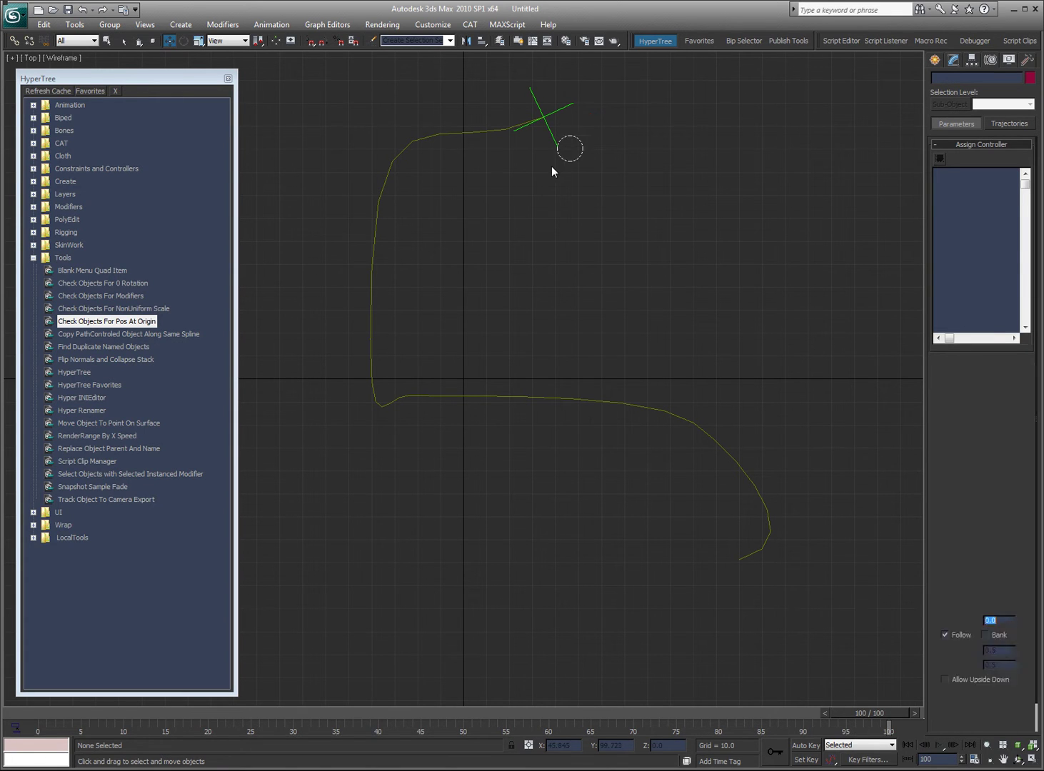
{"action": "left_click", "coordinate": [555, 140]}
{"action": "left_click", "coordinate": [687, 228]}
{"action": "left_click_drag", "start_coordinate": [851, 713], "coordinate": [50, 713]}
Run Copy PathControled Object Along Same Spline on the Point helper at the line's upper end, entering 20 copies
{"action": "key", "text": "w"}
{"action": "left_click", "coordinate": [554, 140]}
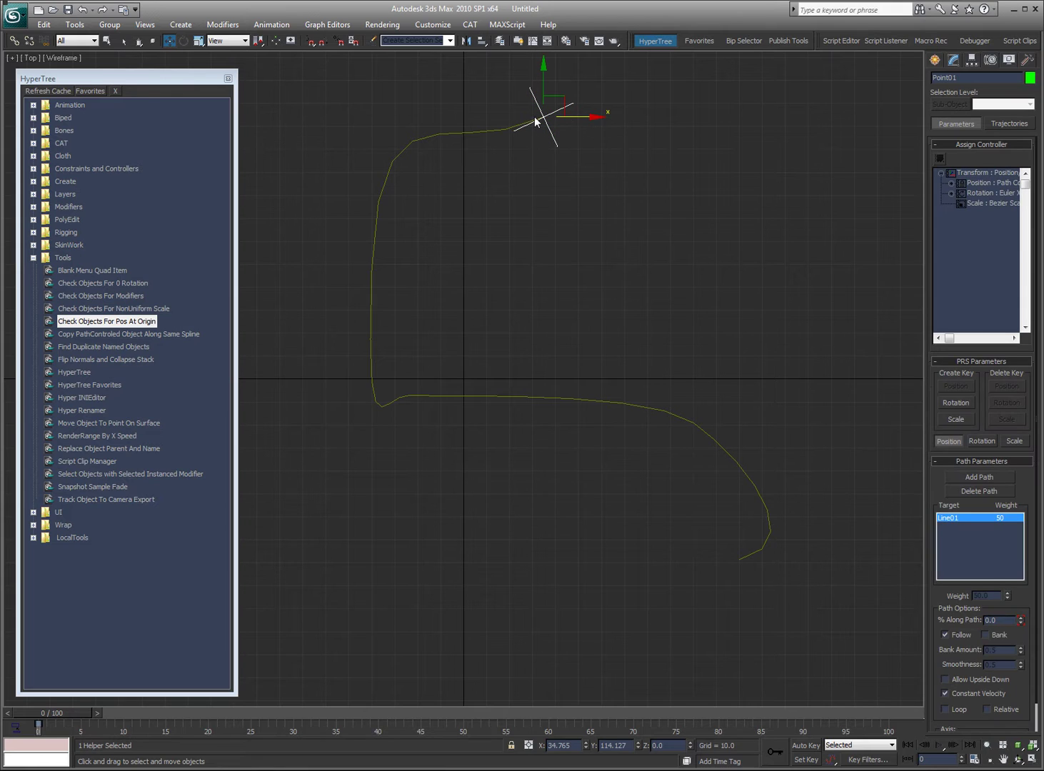
{"action": "left_click", "coordinate": [80, 335]}
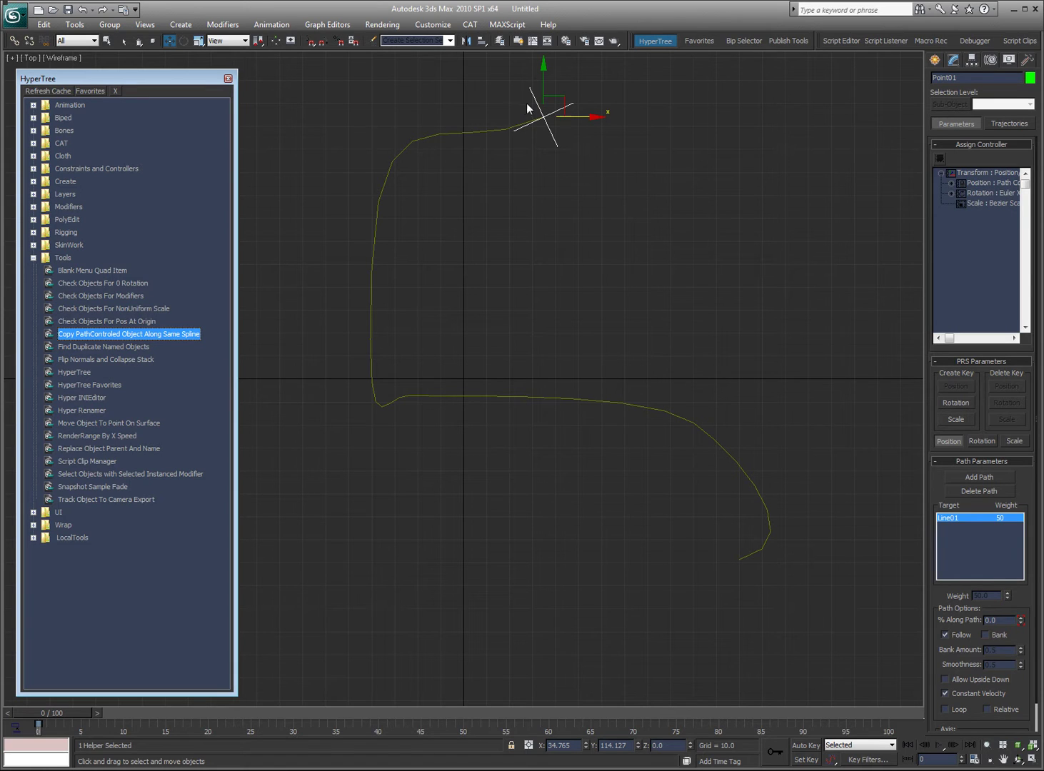
{"action": "double_click", "coordinate": [130, 335]}
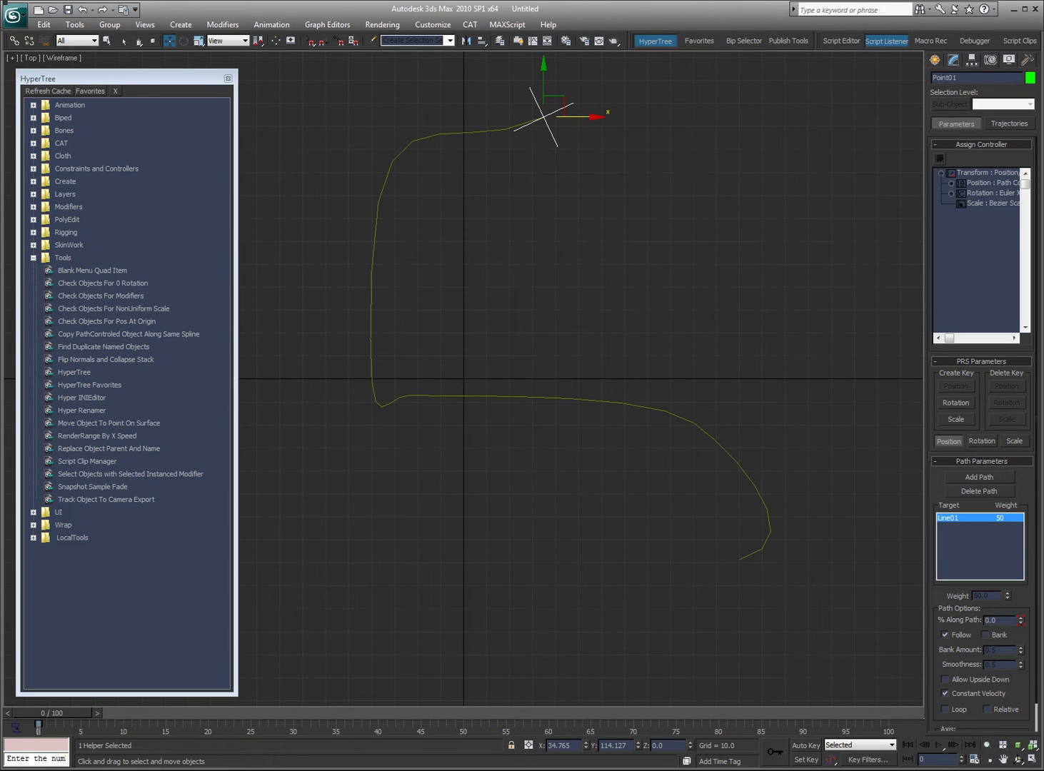
{"action": "key", "text": "F11"}
{"action": "left_click_drag", "start_coordinate": [604, 230], "coordinate": [461, 340]}
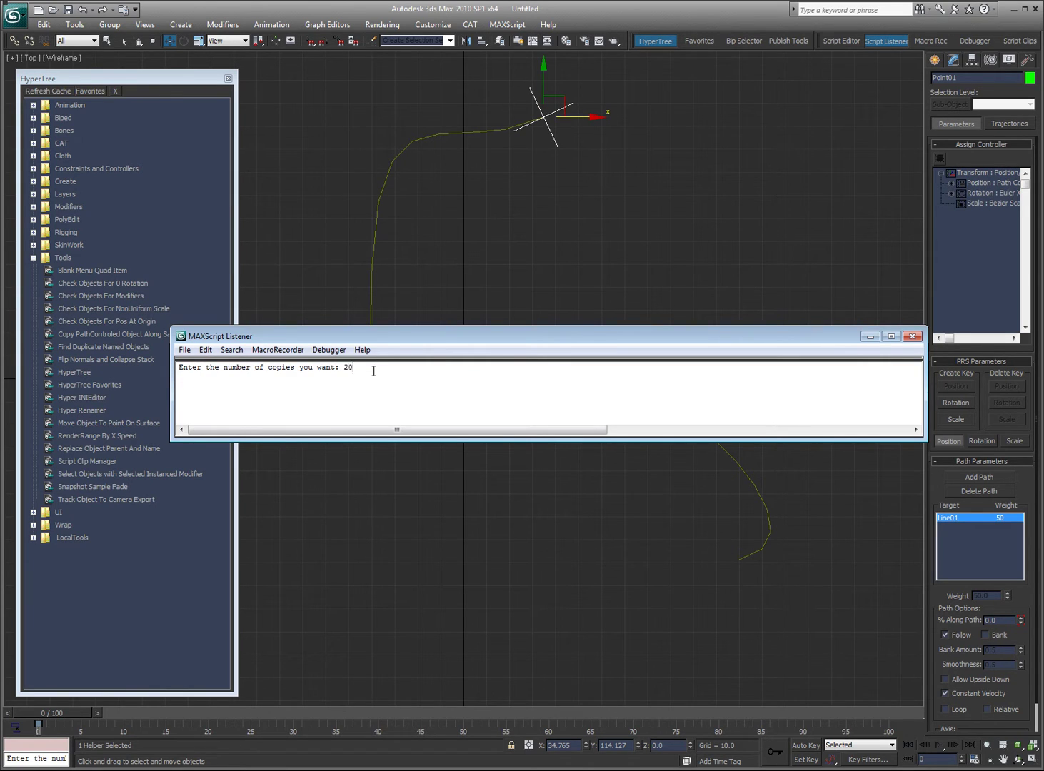
{"action": "key", "text": "Return"}
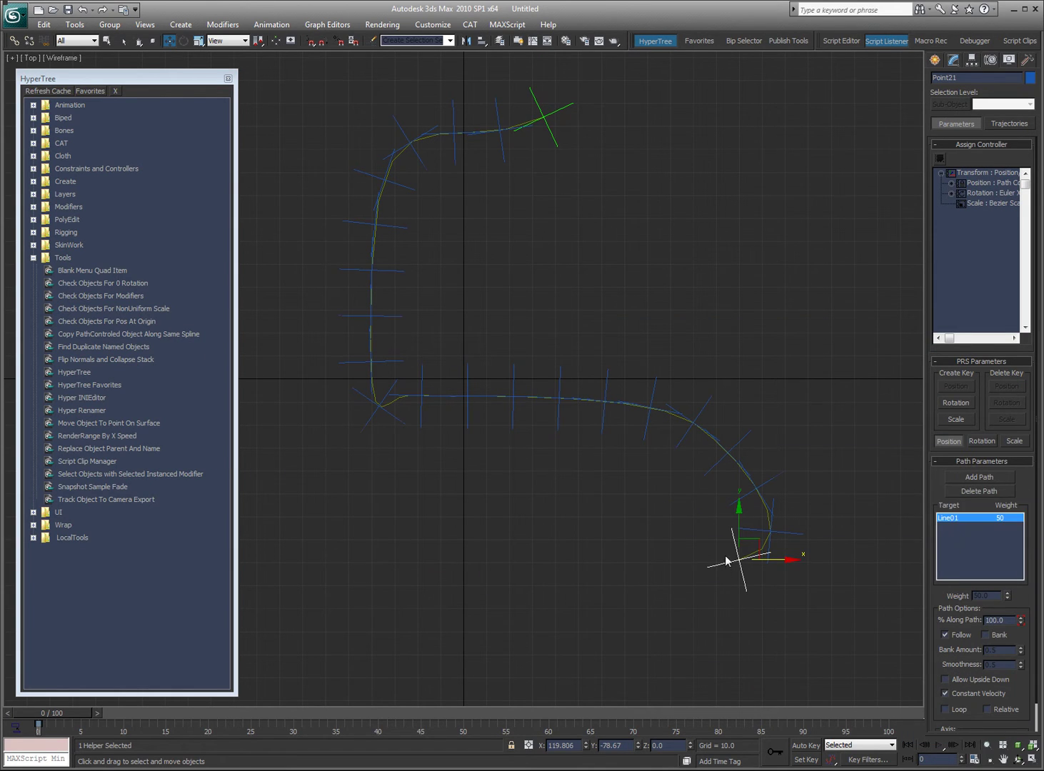
Turn on shaded display and move the curved line's lower-left bend vertex to about X -1, Y -36
{"action": "left_click", "coordinate": [717, 304]}
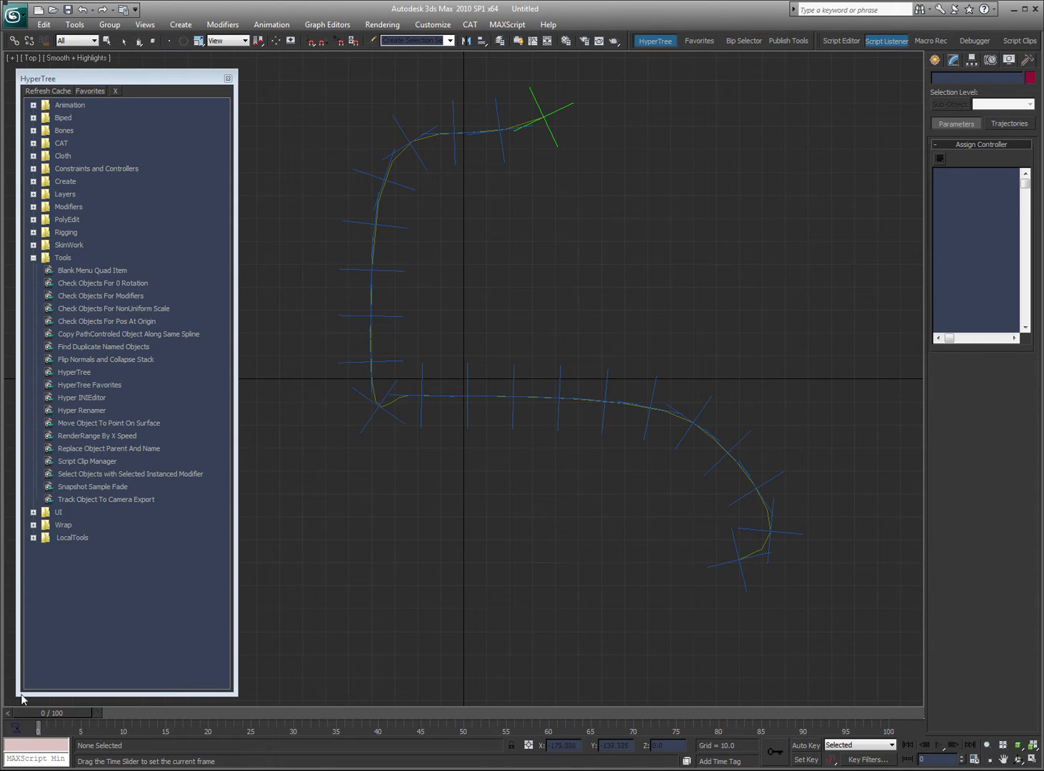
{"action": "key", "text": "F3"}
{"action": "left_click", "coordinate": [374, 396]}
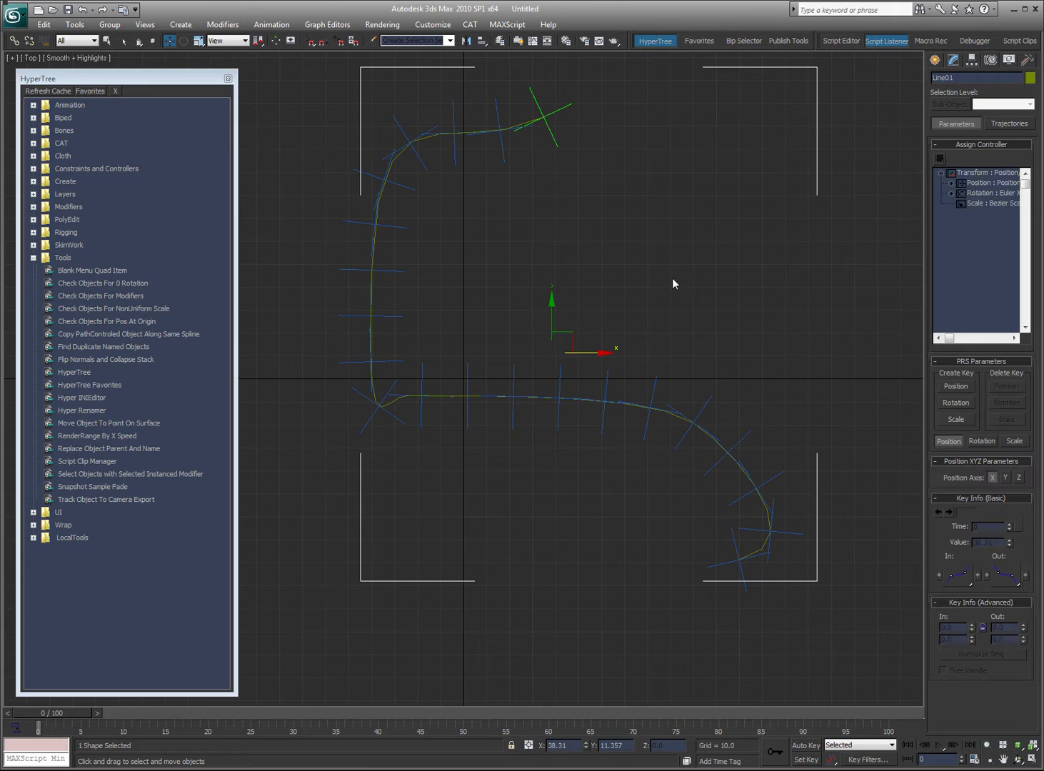
{"action": "left_click", "coordinate": [960, 62]}
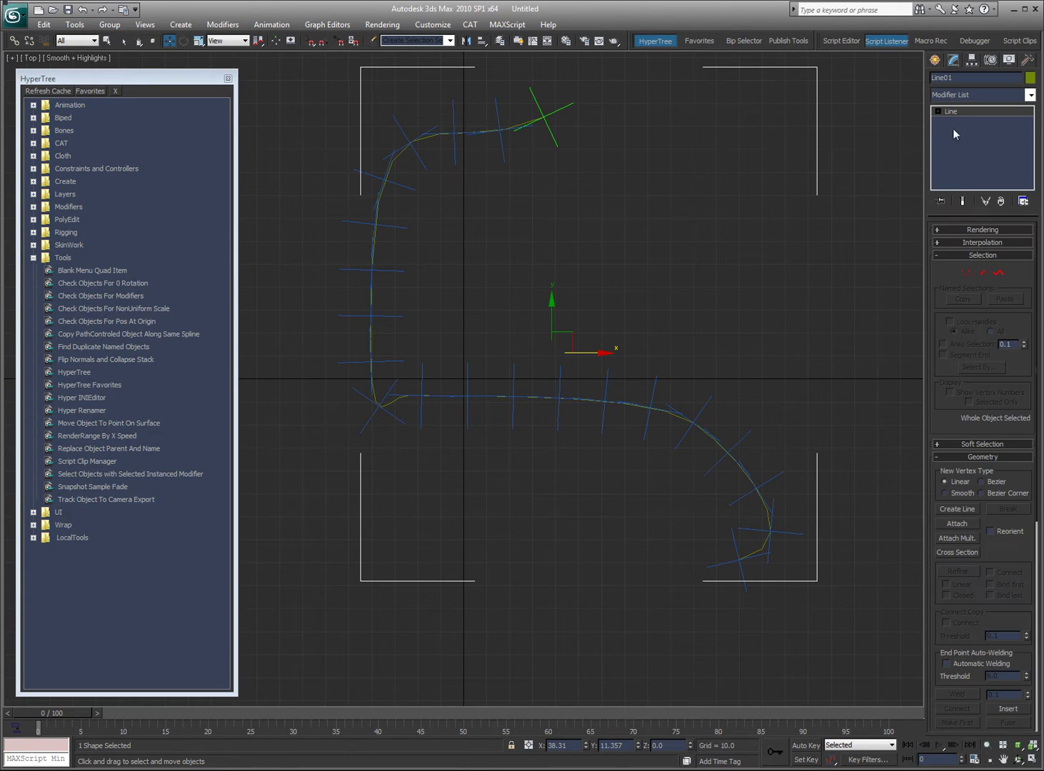
{"action": "left_click", "coordinate": [968, 273]}
{"action": "left_click", "coordinate": [410, 405]}
{"action": "left_click_drag", "start_coordinate": [415, 392], "coordinate": [474, 425]}
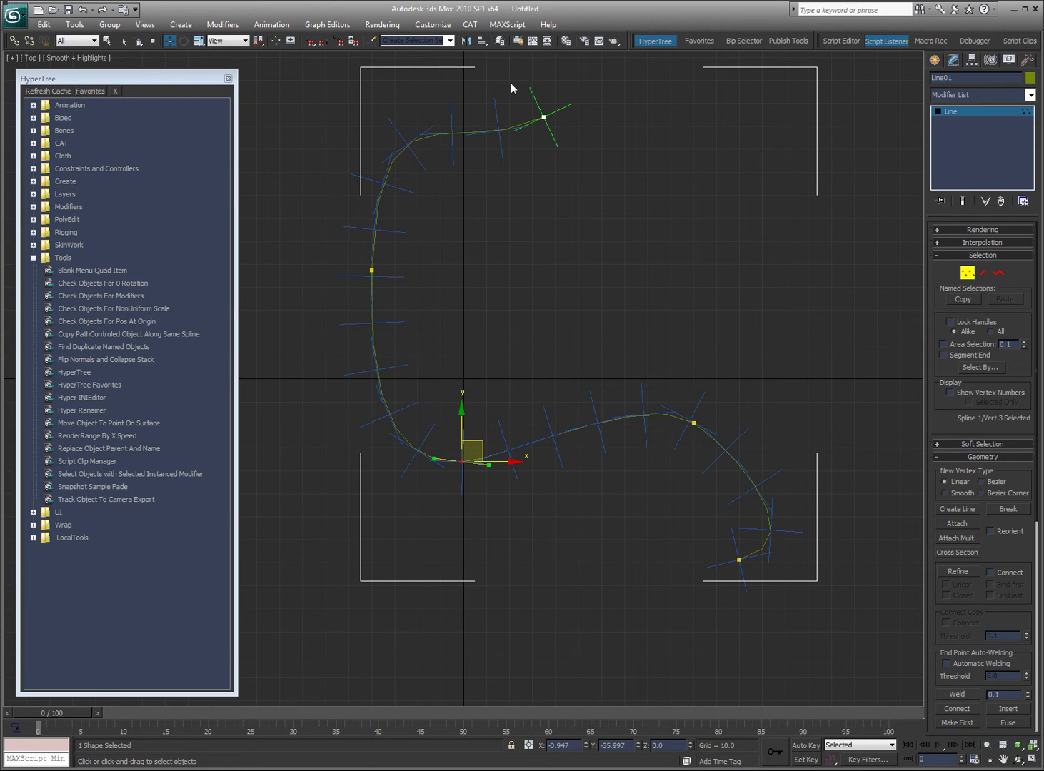
Leave vertex editing on the curved line and delete the line together with all Point helpers
{"action": "left_click", "coordinate": [967, 273]}
{"action": "left_click", "coordinate": [752, 132]}
{"action": "mouse_move", "coordinate": [570, 124]}
{"action": "left_mouse_down"}
{"action": "mouse_move", "coordinate": [426, 160]}
{"action": "mouse_move", "coordinate": [394, 191]}
{"action": "mouse_move", "coordinate": [379, 312]}
{"action": "mouse_move", "coordinate": [402, 418]}
{"action": "mouse_move", "coordinate": [527, 440]}
{"action": "mouse_move", "coordinate": [651, 422]}
{"action": "mouse_move", "coordinate": [745, 498]}
{"action": "mouse_move", "coordinate": [741, 570]}
{"action": "mouse_move", "coordinate": [705, 578]}
{"action": "mouse_move", "coordinate": [771, 542]}
{"action": "left_mouse_up"}
{"action": "key", "text": "Delete"}
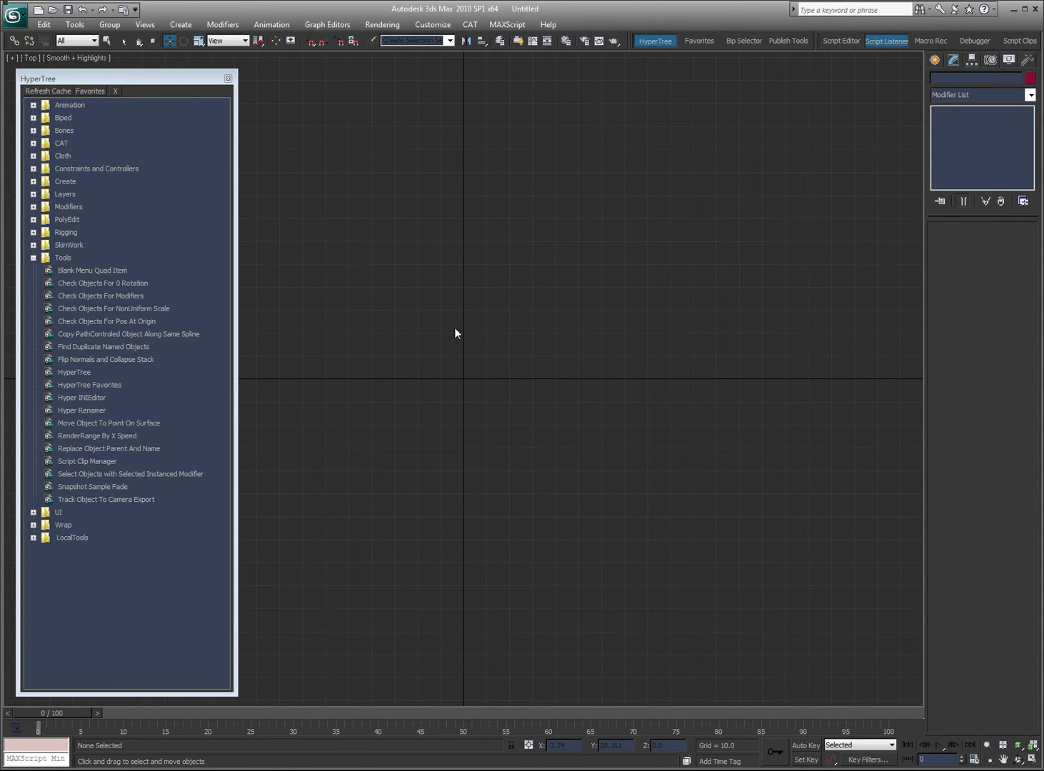
Highlight the Find Duplicate Named Objects and Flip Normals and Collapse Stack scripts in the Tools group
{"action": "left_click", "coordinate": [170, 337]}
{"action": "left_click", "coordinate": [133, 349]}
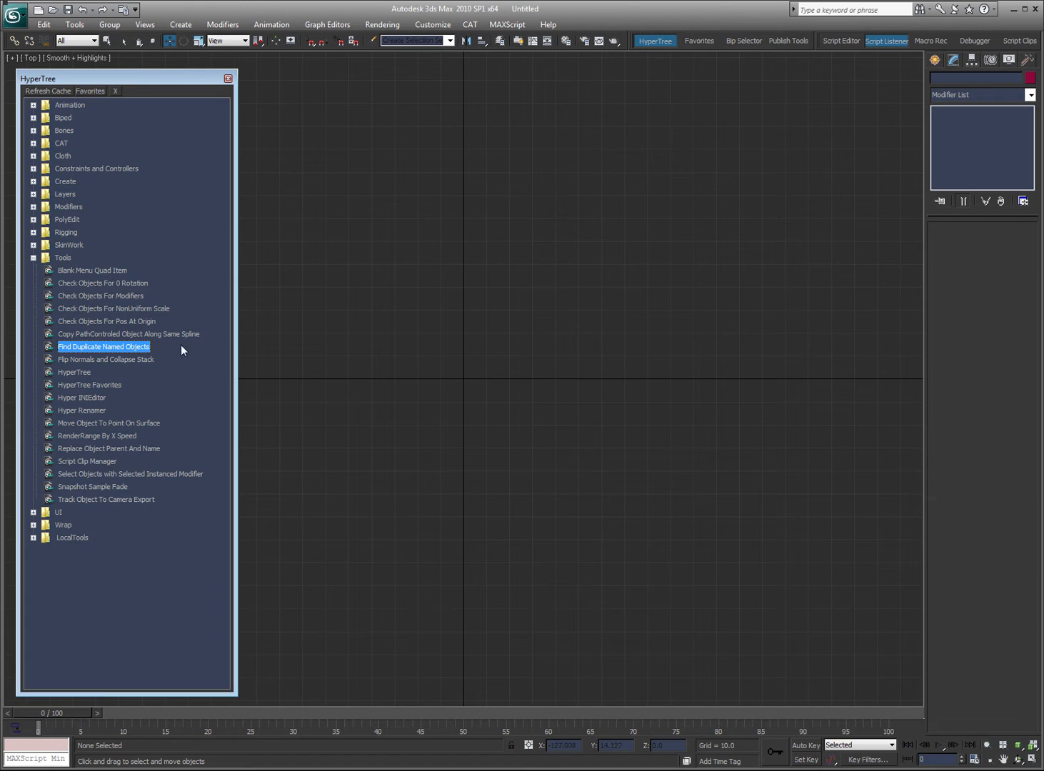
{"action": "left_click", "coordinate": [136, 360]}
{"action": "left_click", "coordinate": [124, 362]}
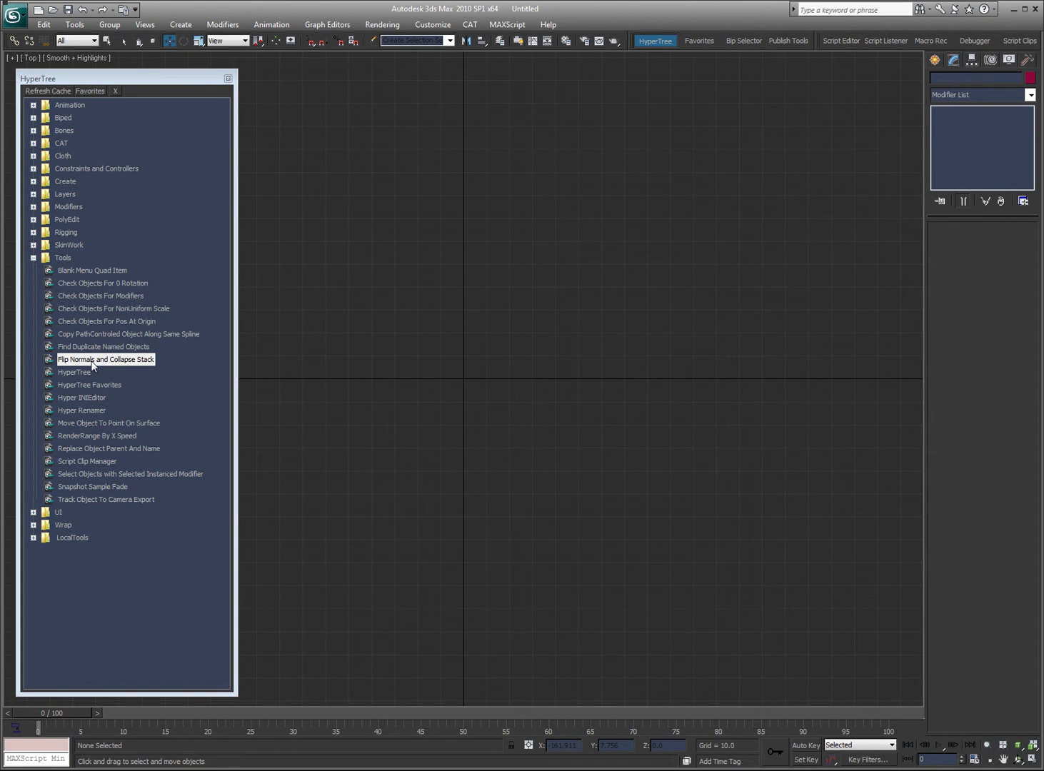
Create a standard primitive sphere in the upper-right part of the grid, centred at about X 100, Y 44
{"action": "left_click", "coordinate": [937, 61]}
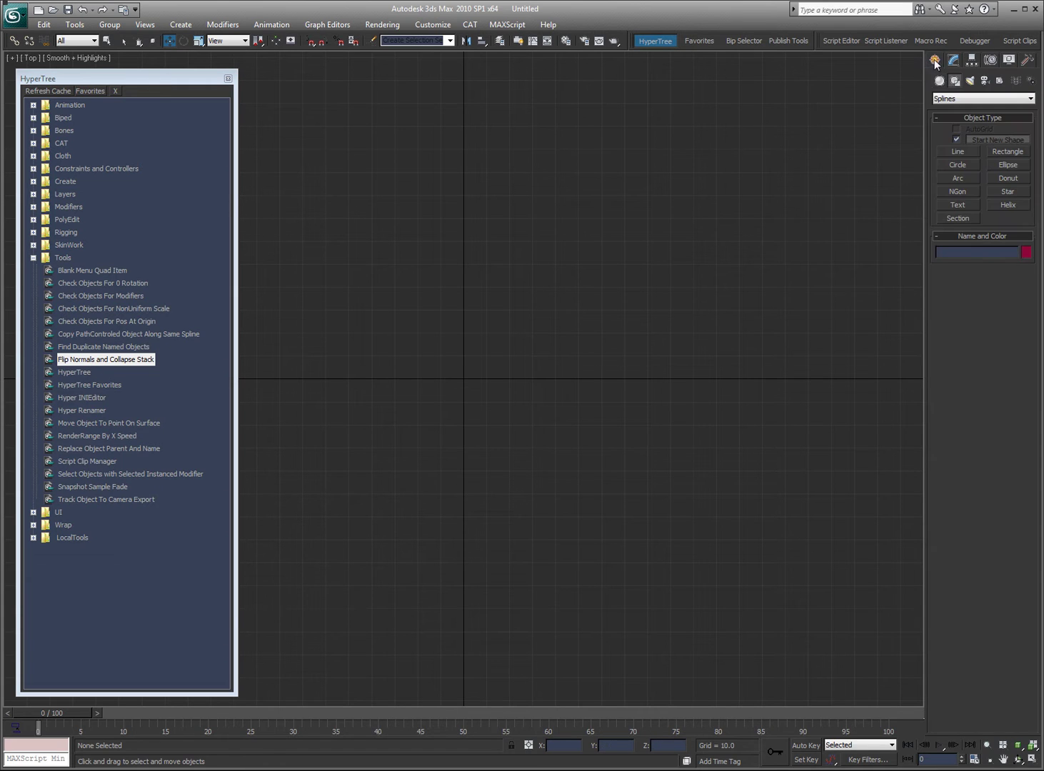
{"action": "left_click", "coordinate": [962, 175]}
{"action": "left_click", "coordinate": [939, 80]}
{"action": "left_click", "coordinate": [956, 155]}
{"action": "left_click_drag", "start_coordinate": [694, 279], "coordinate": [704, 319]}
{"action": "right_click", "coordinate": [855, 217]}
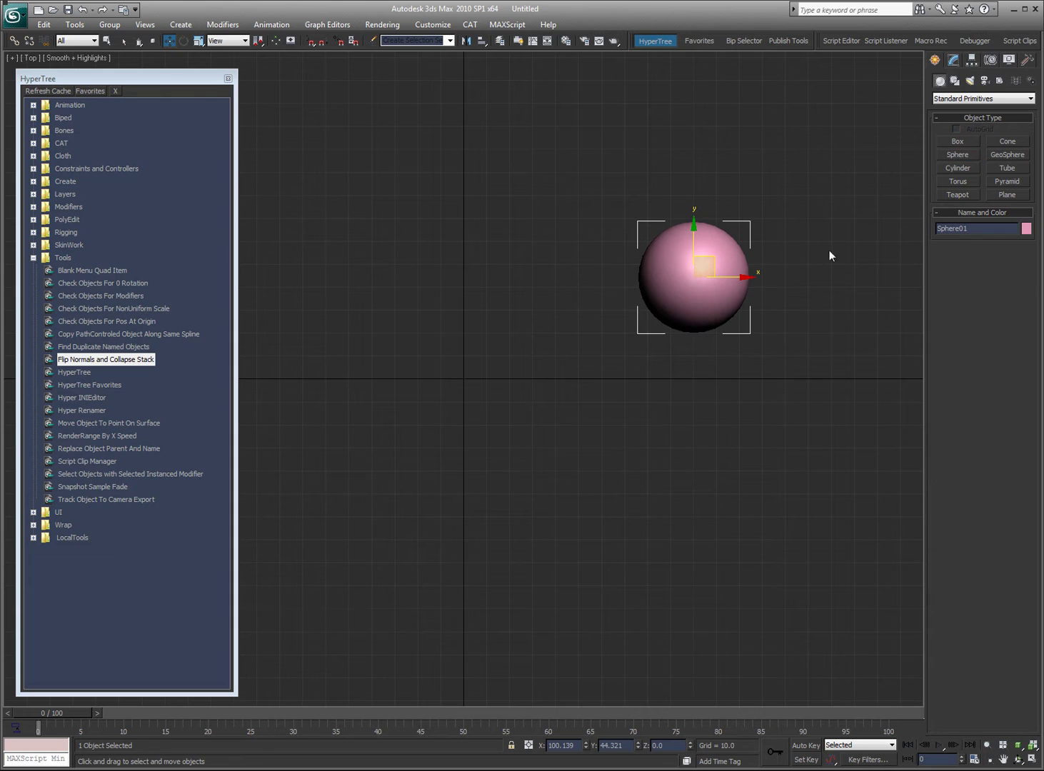
Add a Normal modifier that flips the sphere's normals and collapse its stack to an editable mesh
{"action": "left_click", "coordinate": [955, 60]}
{"action": "left_click", "coordinate": [1031, 95]}
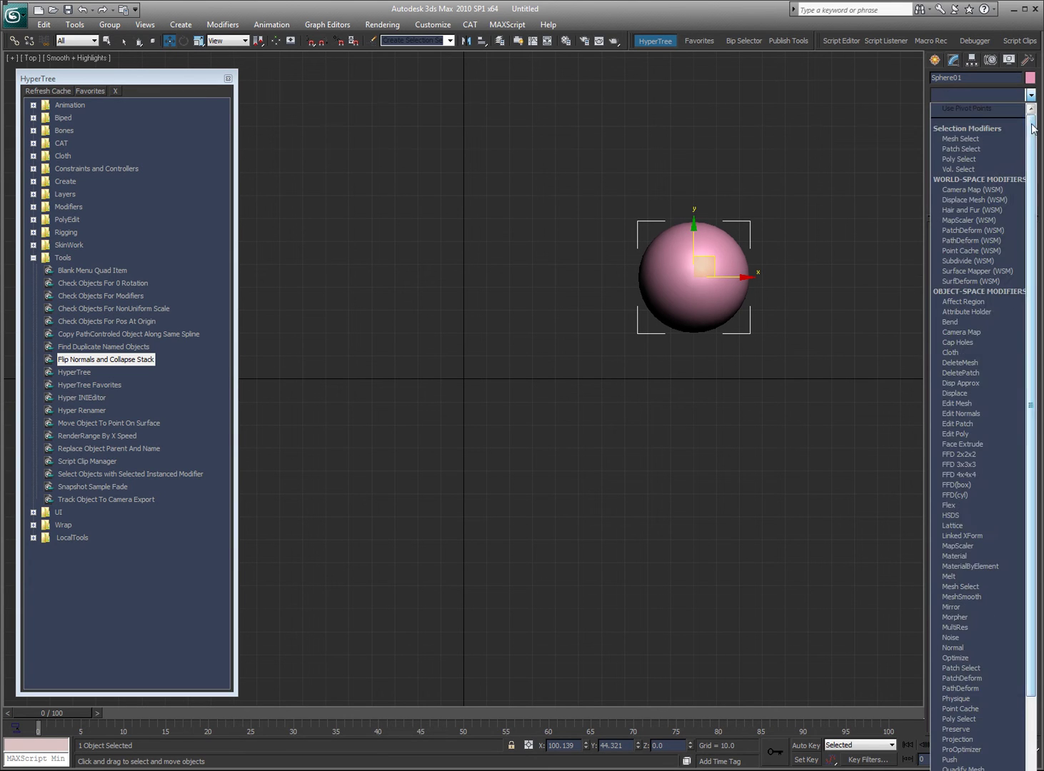
{"action": "scroll", "coordinate": [1029, 227], "scroll_direction": "down", "scroll_amount": 7}
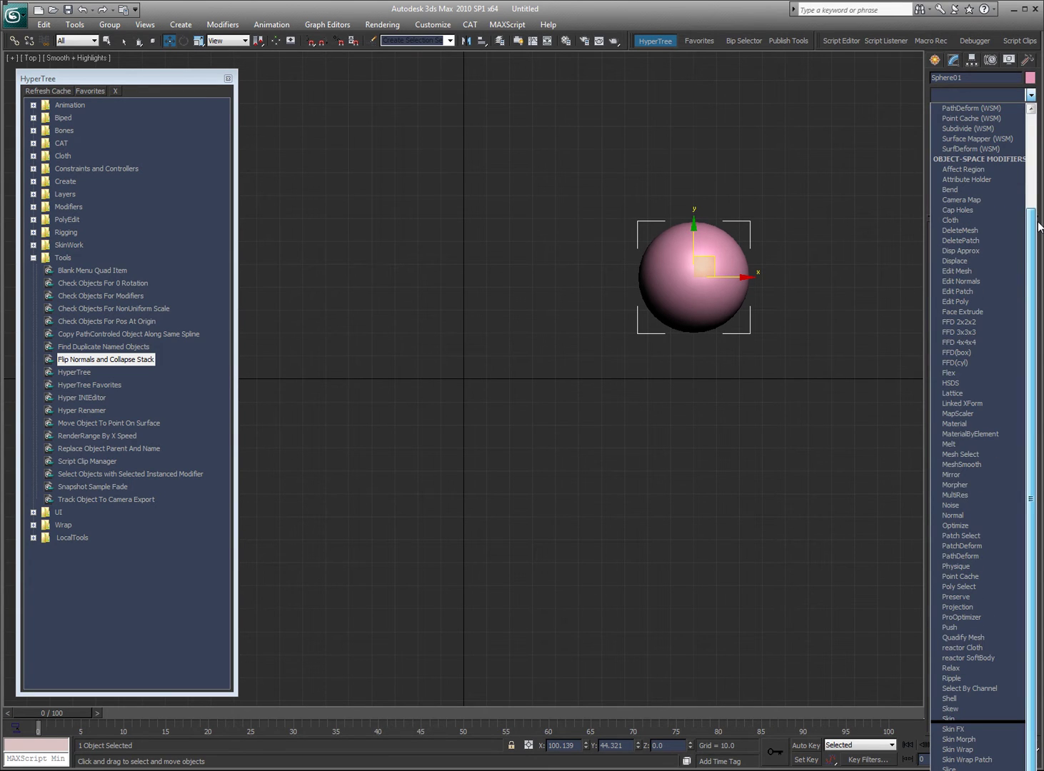
{"action": "left_click", "coordinate": [957, 515]}
{"action": "right_click", "coordinate": [985, 114]}
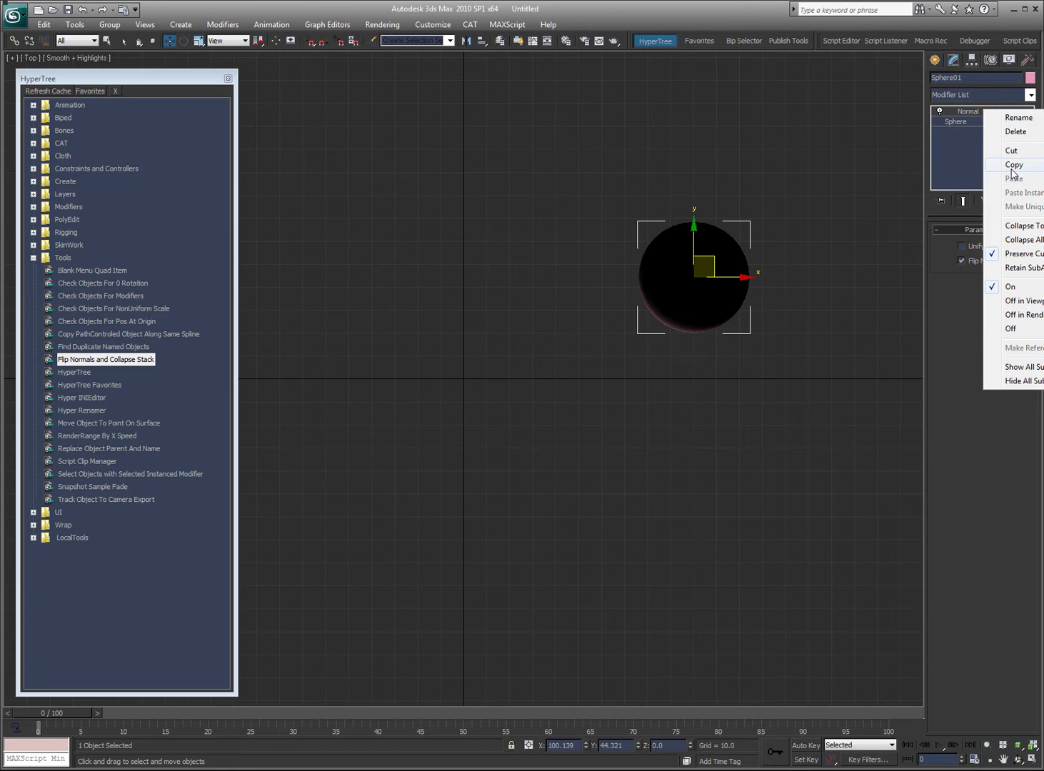
{"action": "left_click", "coordinate": [1018, 305]}
Run the Flip Normals and Collapse Stack script on the inverted sphere, and delete the sphere from the scene
{"action": "middle_click_drag", "start_coordinate": [589, 388], "coordinate": [627, 350], "text": "alt"}
{"action": "key", "text": "t"}
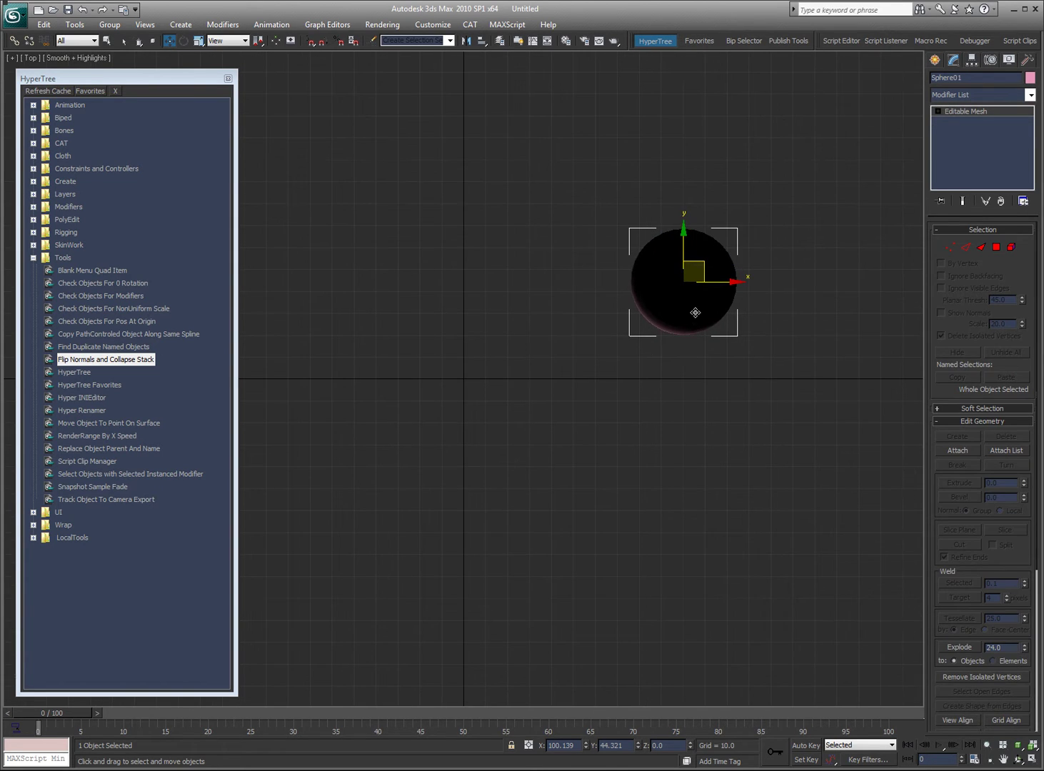
{"action": "double_click", "coordinate": [110, 364]}
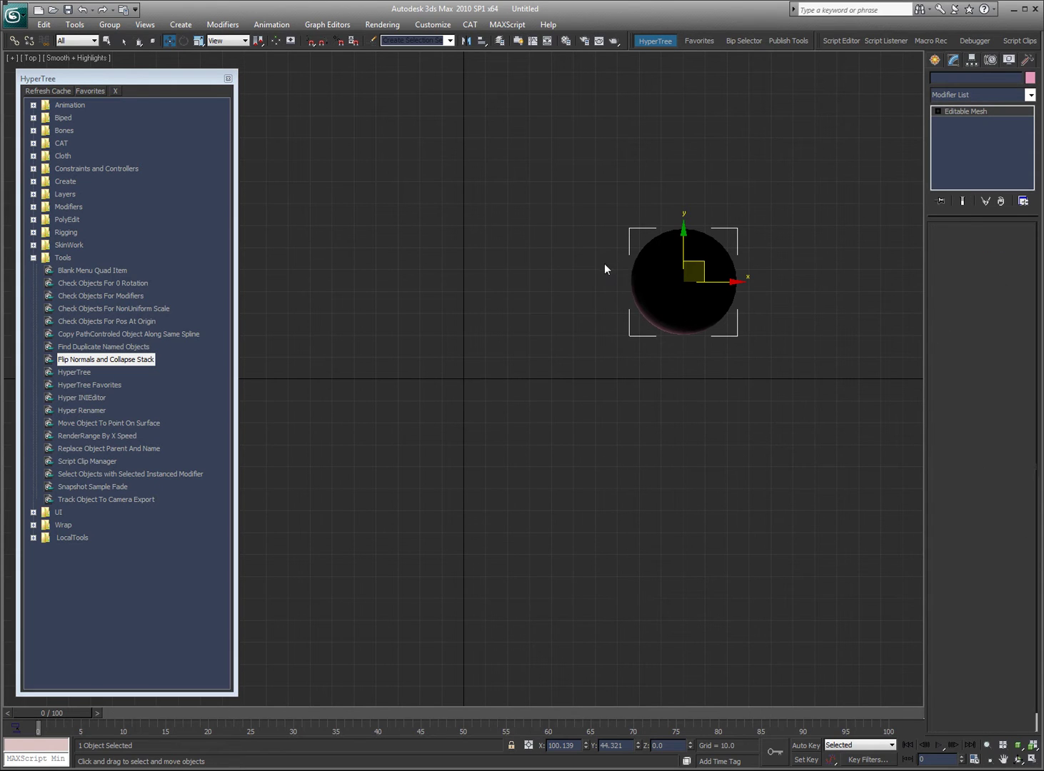
{"action": "left_click", "coordinate": [630, 237]}
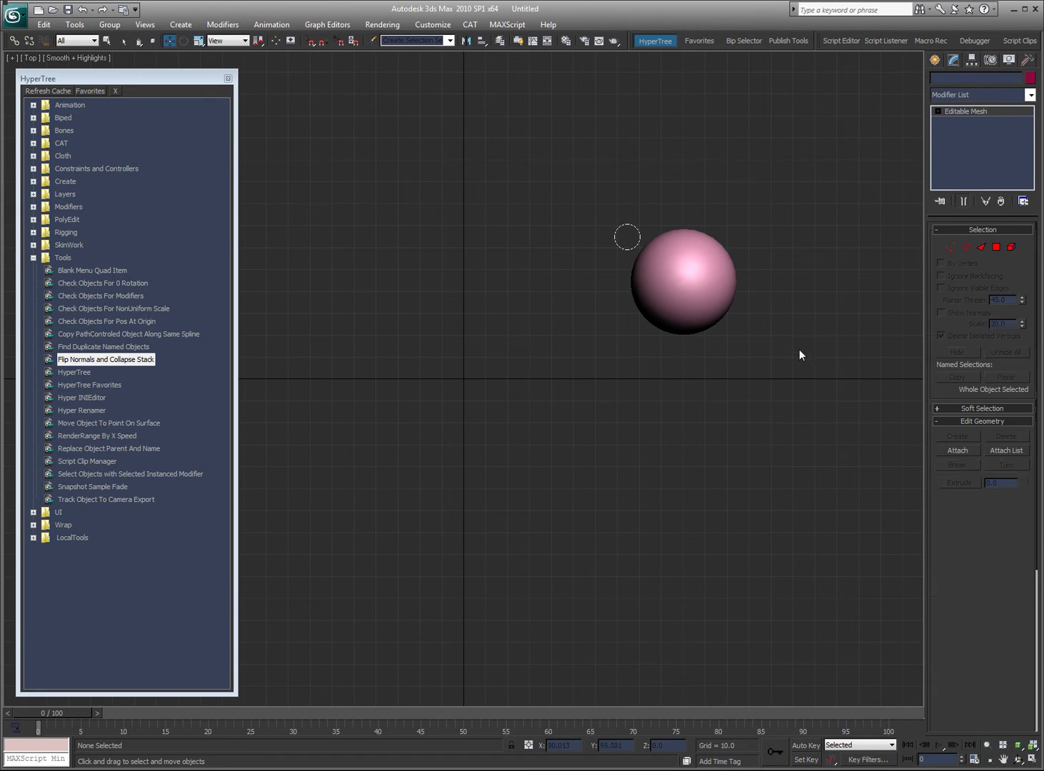
{"action": "key", "text": "ctrl+a"}
{"action": "key", "text": "Delete"}
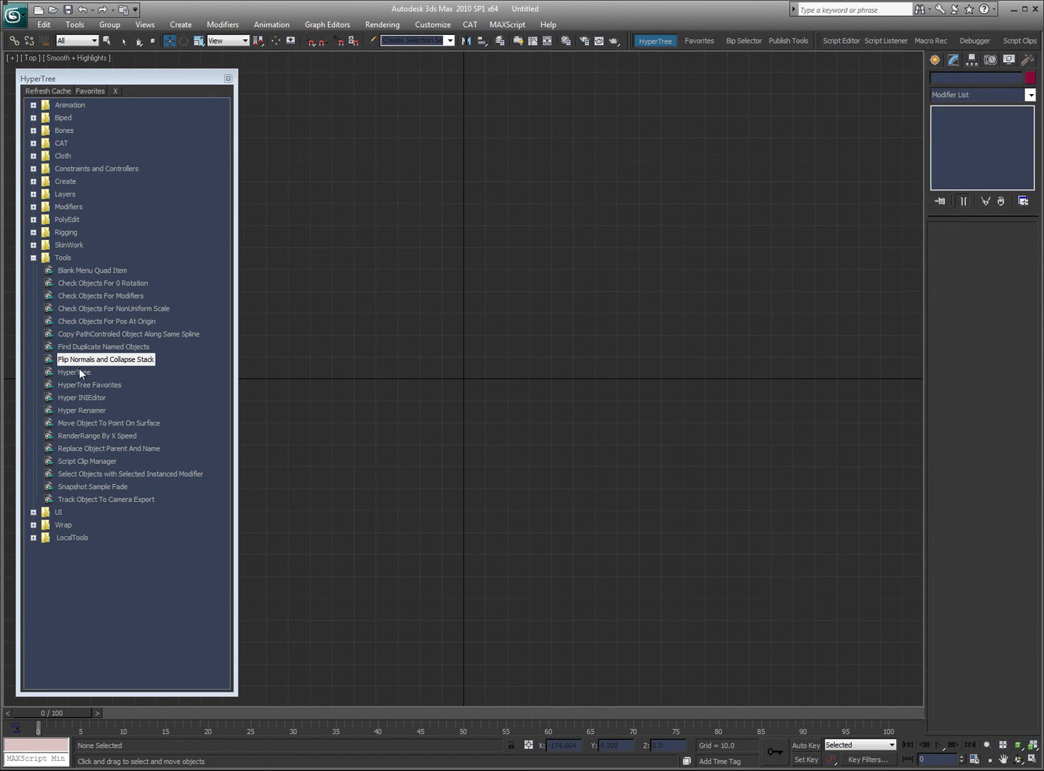
Highlight the HyperTree script in the Tools group, and close and reopen the HyperTree window
{"action": "left_click", "coordinate": [78, 371]}
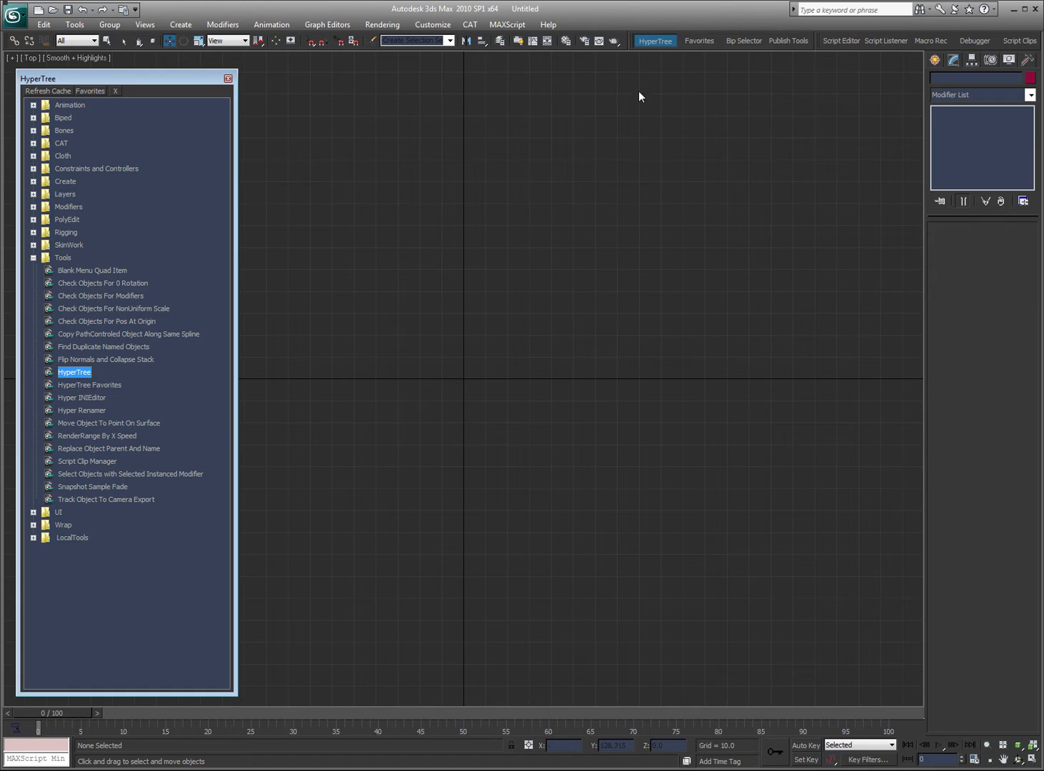
{"action": "left_click", "coordinate": [649, 41]}
{"action": "left_click", "coordinate": [661, 40]}
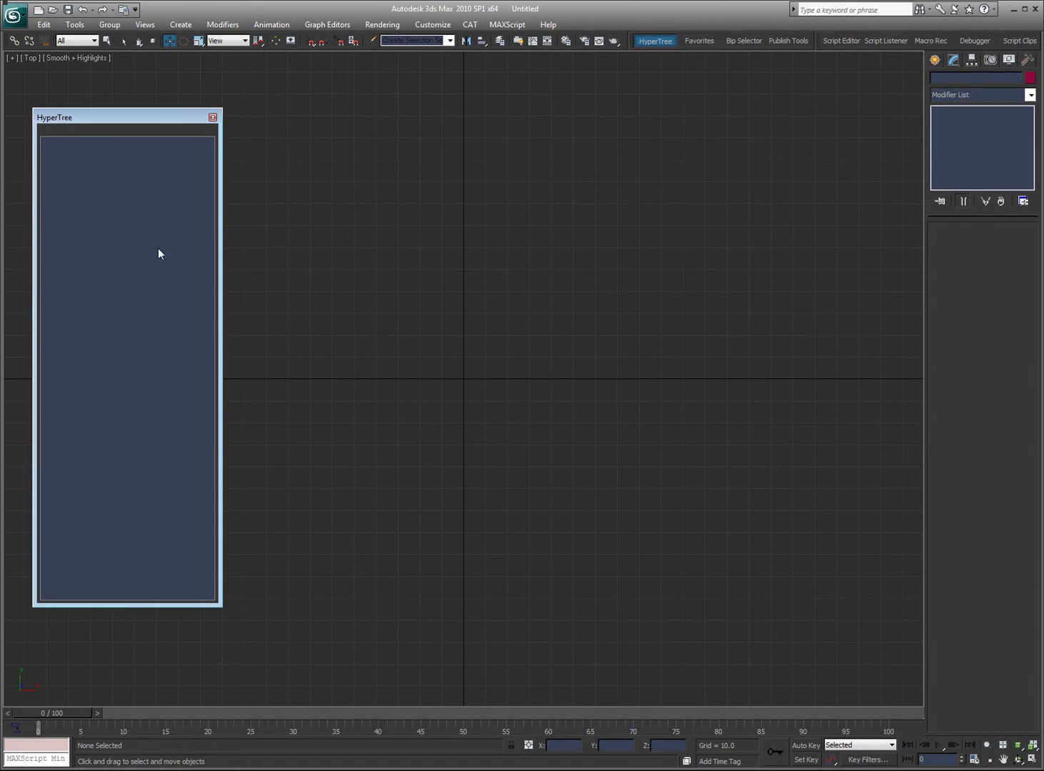
Open HyperTree Favorites, inspect the rename, delete and edit options for Create Link and Def Objects CAT, and close Favorites
{"action": "left_click", "coordinate": [699, 41]}
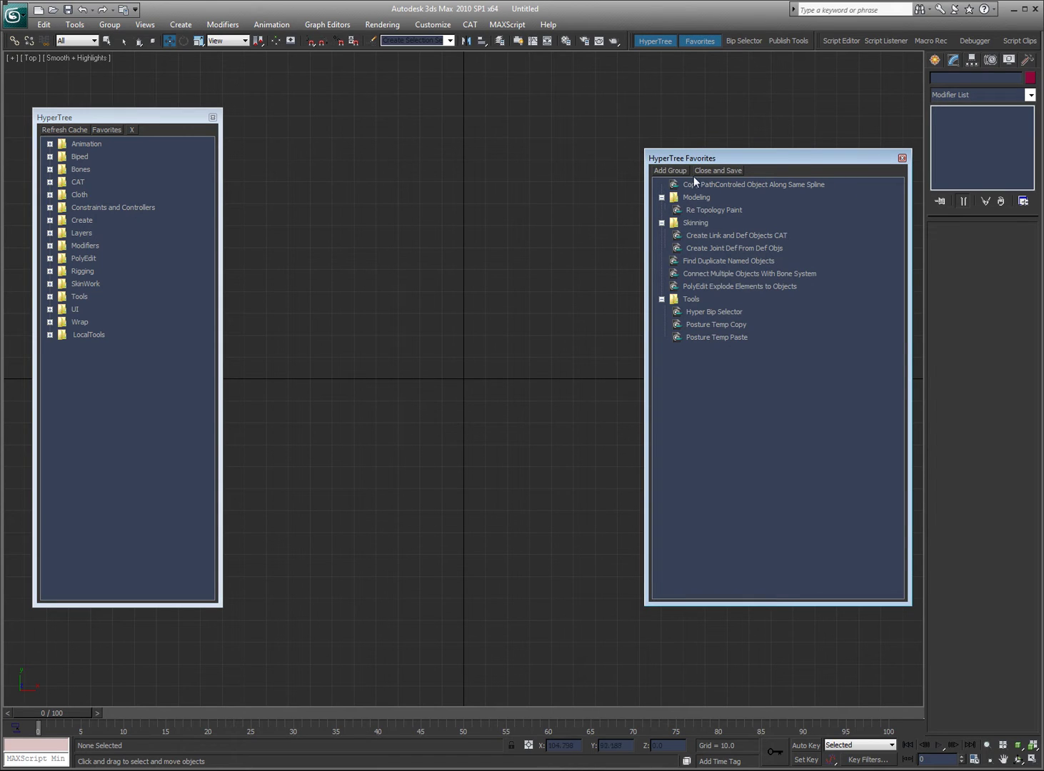
{"action": "left_click", "coordinate": [700, 41]}
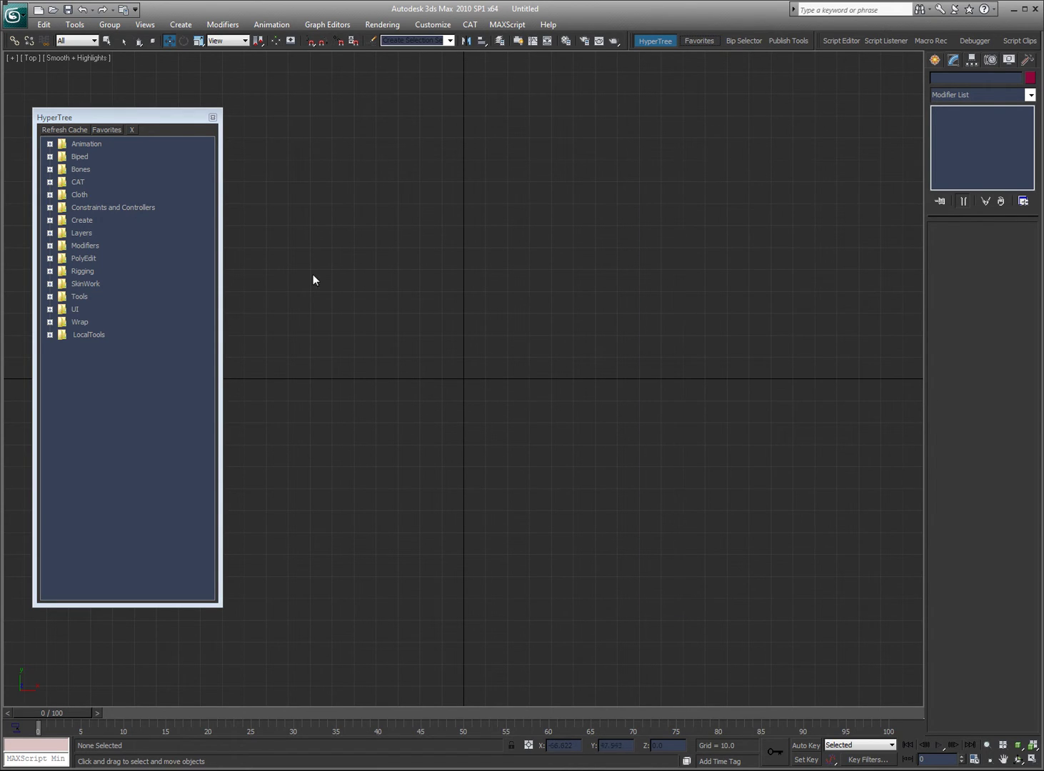
{"action": "left_click", "coordinate": [708, 41]}
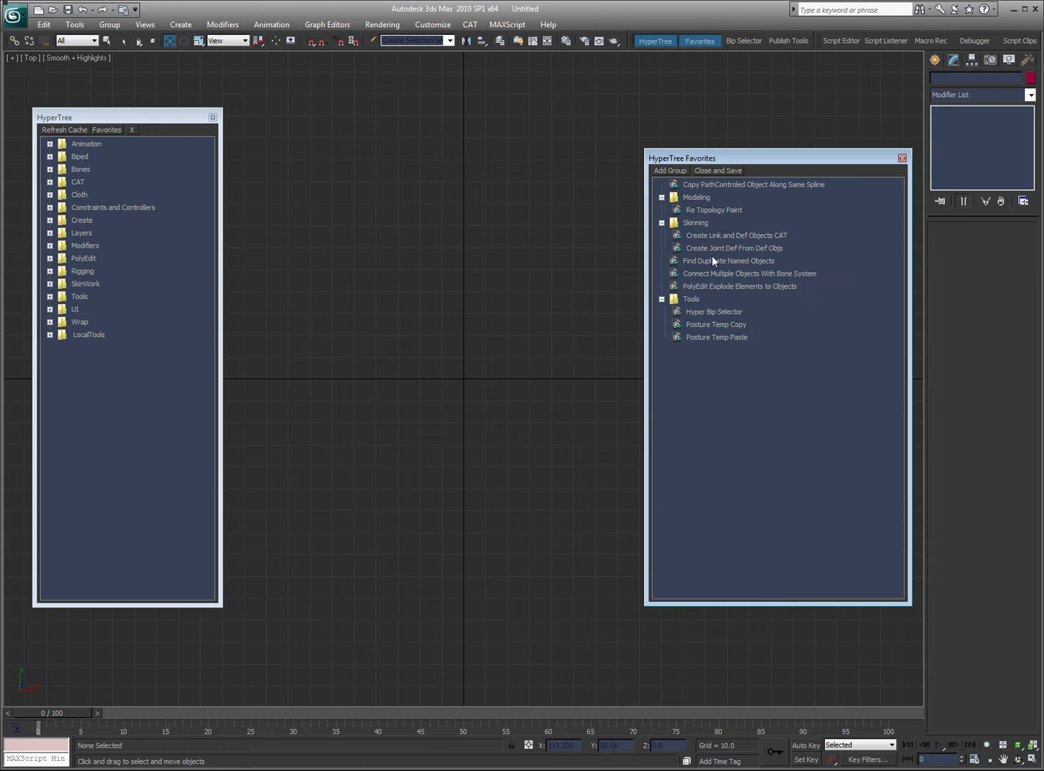
{"action": "right_click", "coordinate": [700, 238]}
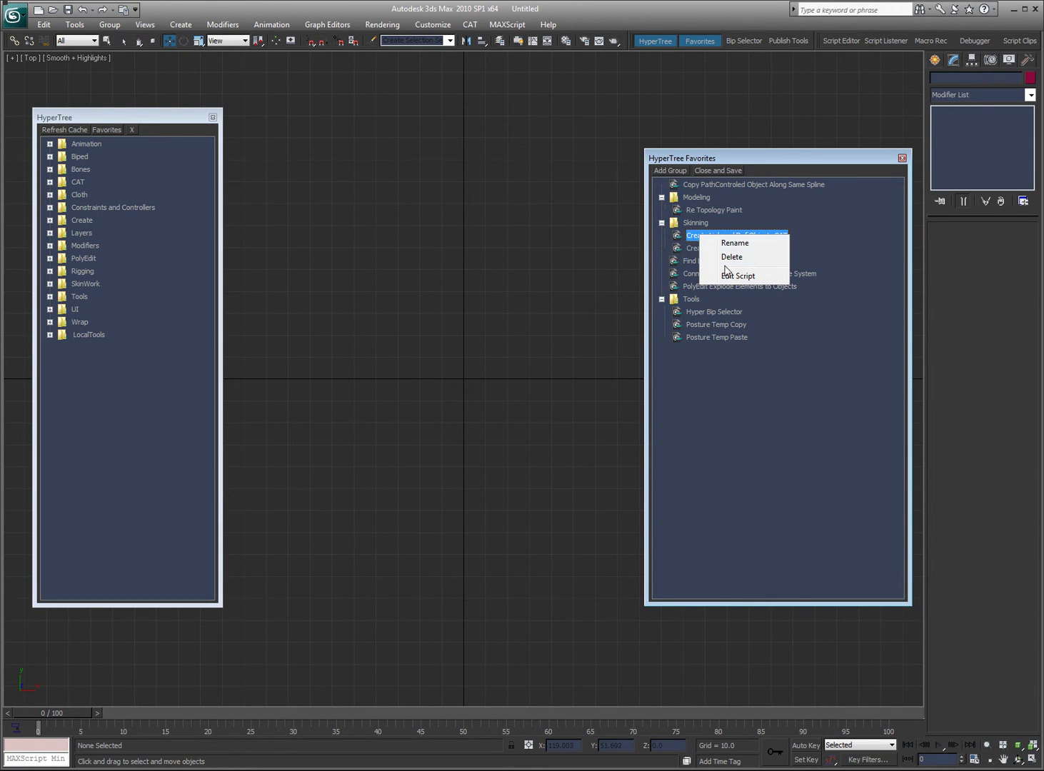
{"action": "left_click", "coordinate": [734, 242]}
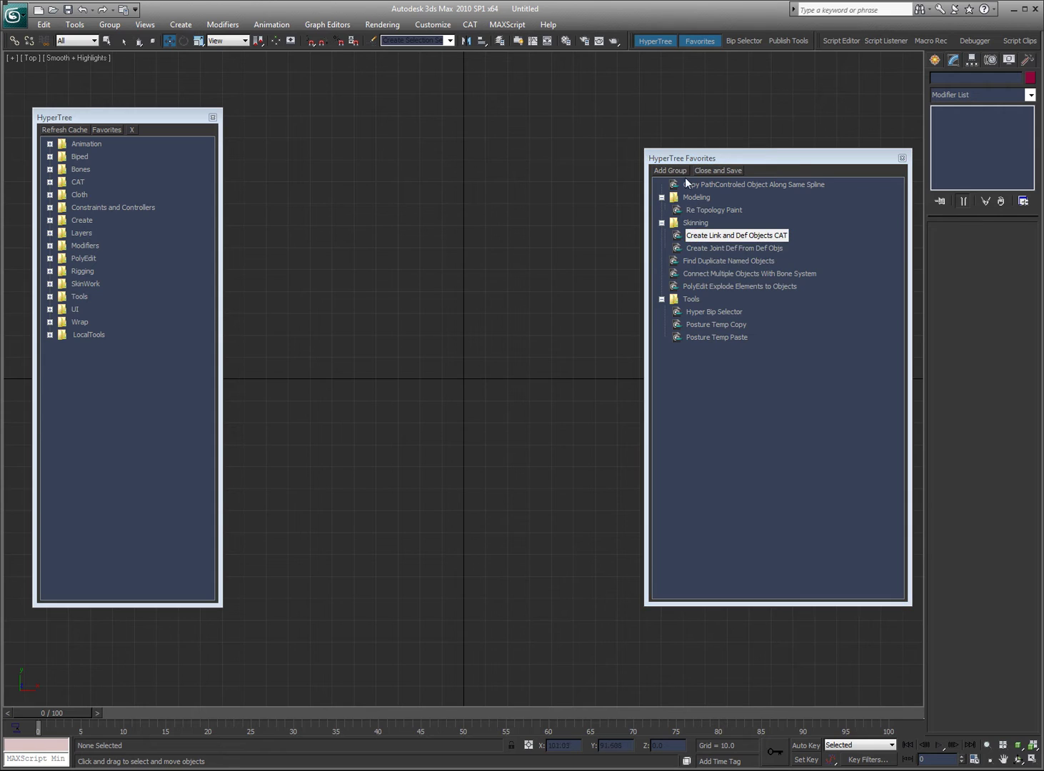
{"action": "left_click", "coordinate": [902, 158]}
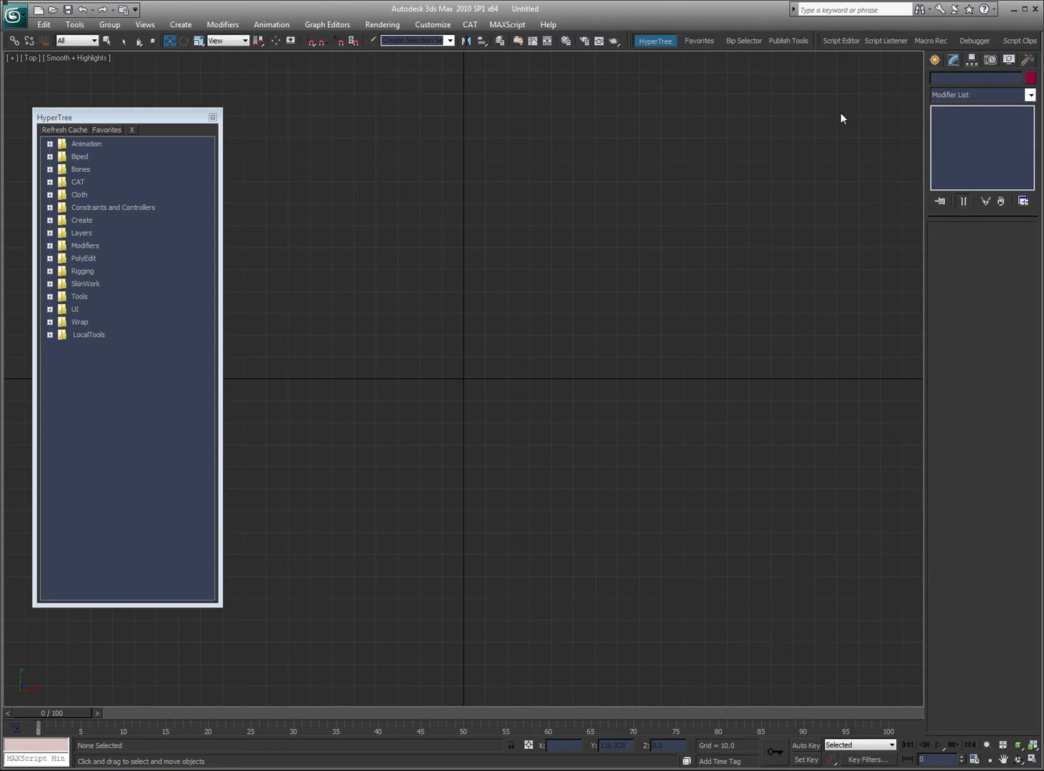
Expand HyperTree's Tools group, review Move Object To Point On Surface through Replace Object Parent And Name, and open Script Clip Manager
{"action": "double_click", "coordinate": [60, 298]}
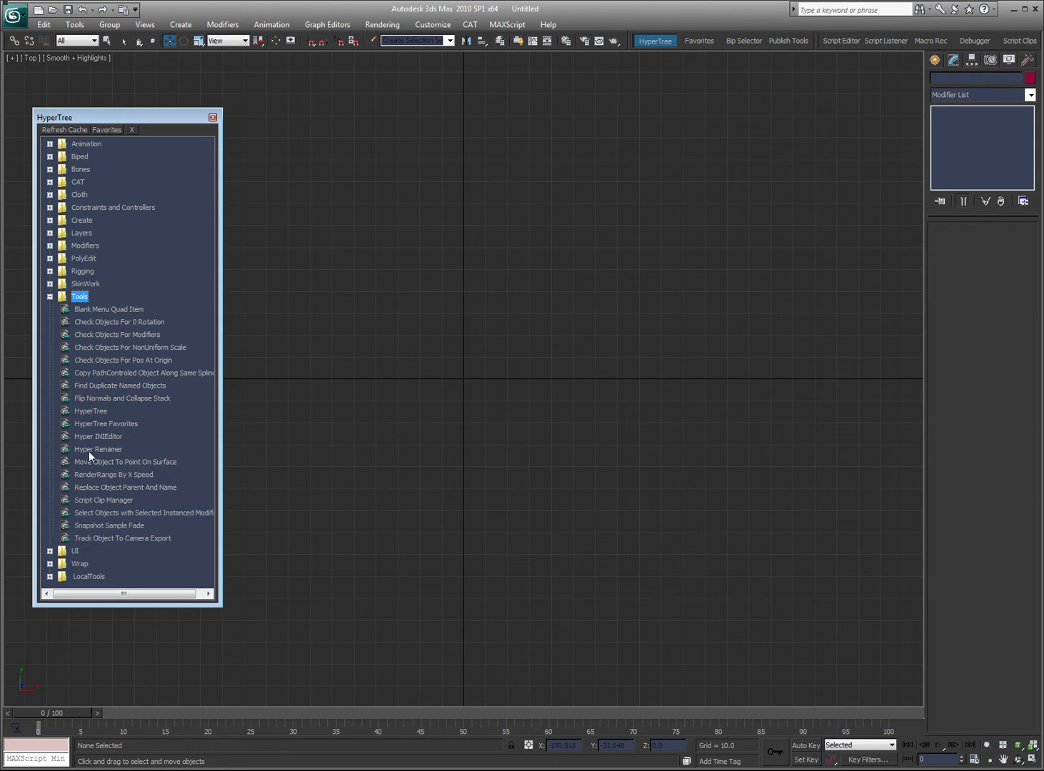
{"action": "left_click", "coordinate": [135, 463]}
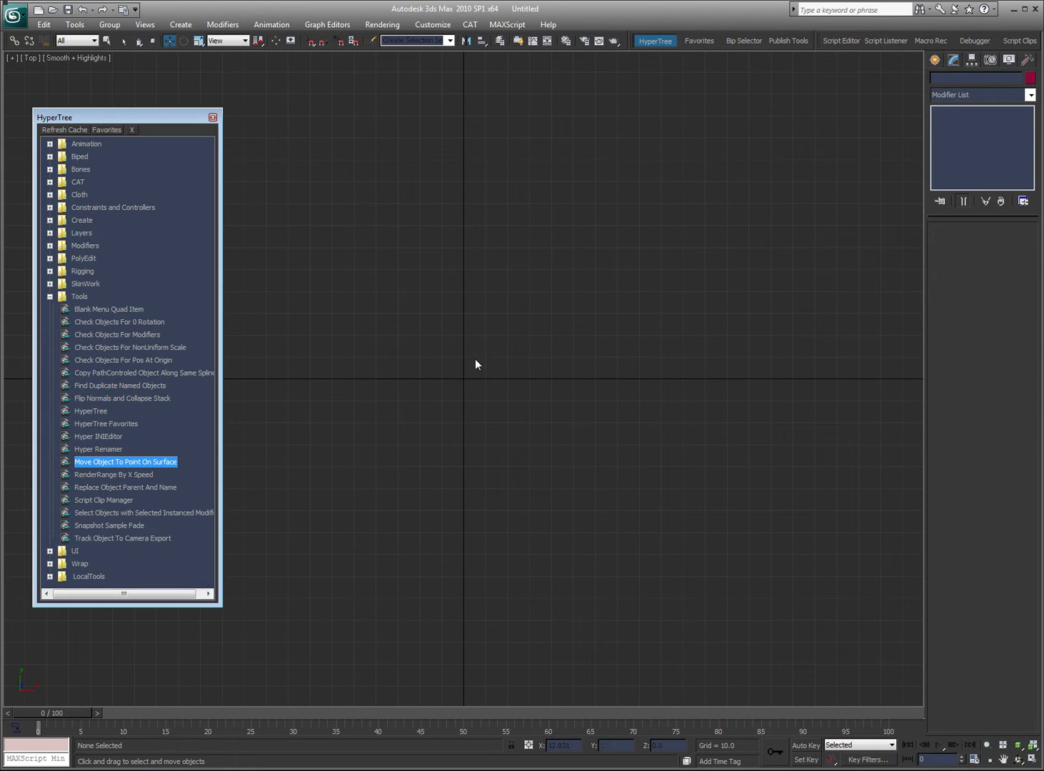
{"action": "left_click", "coordinate": [126, 474]}
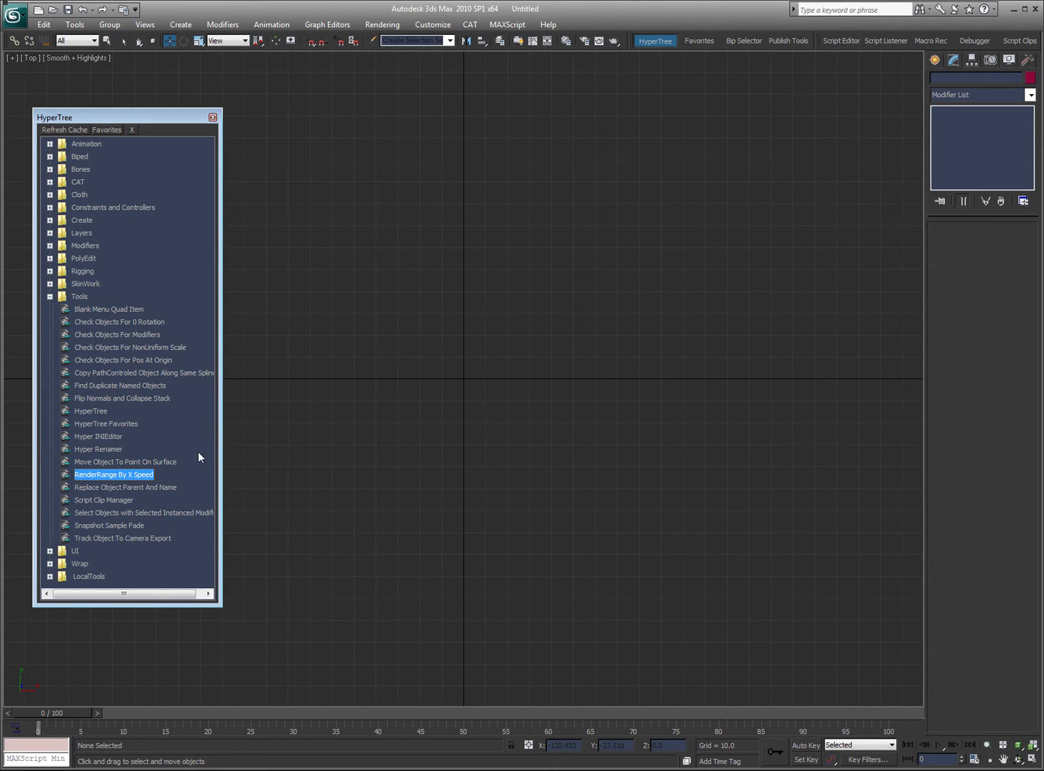
{"action": "left_click", "coordinate": [147, 488]}
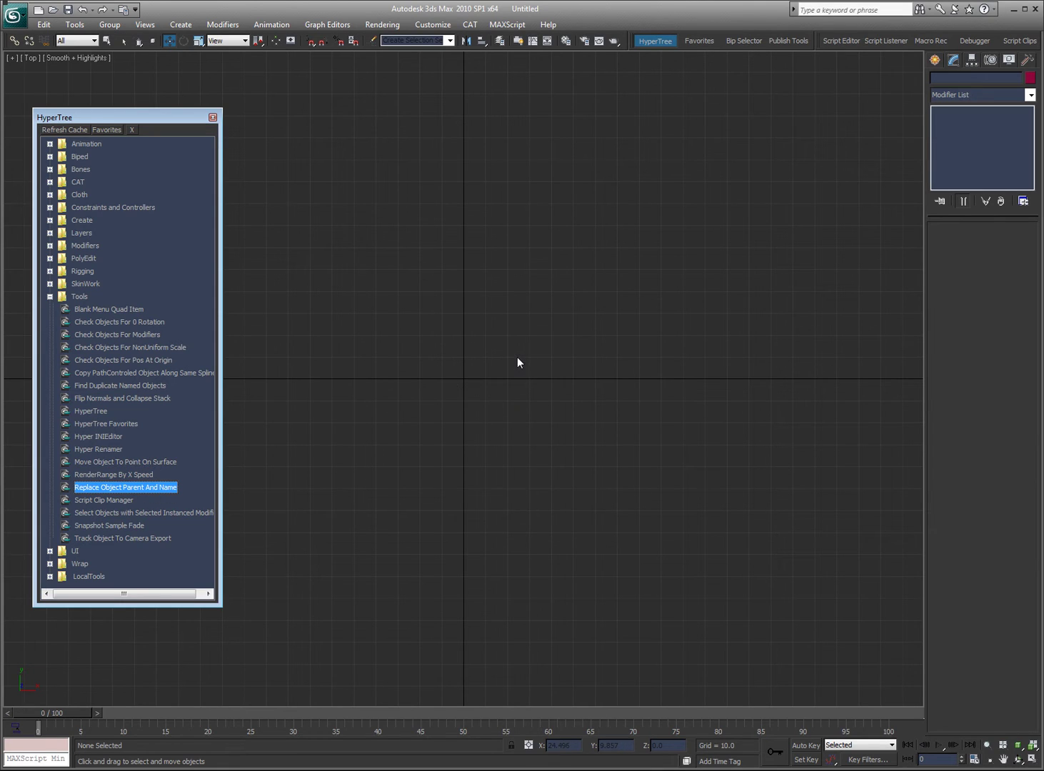
{"action": "left_click", "coordinate": [81, 488]}
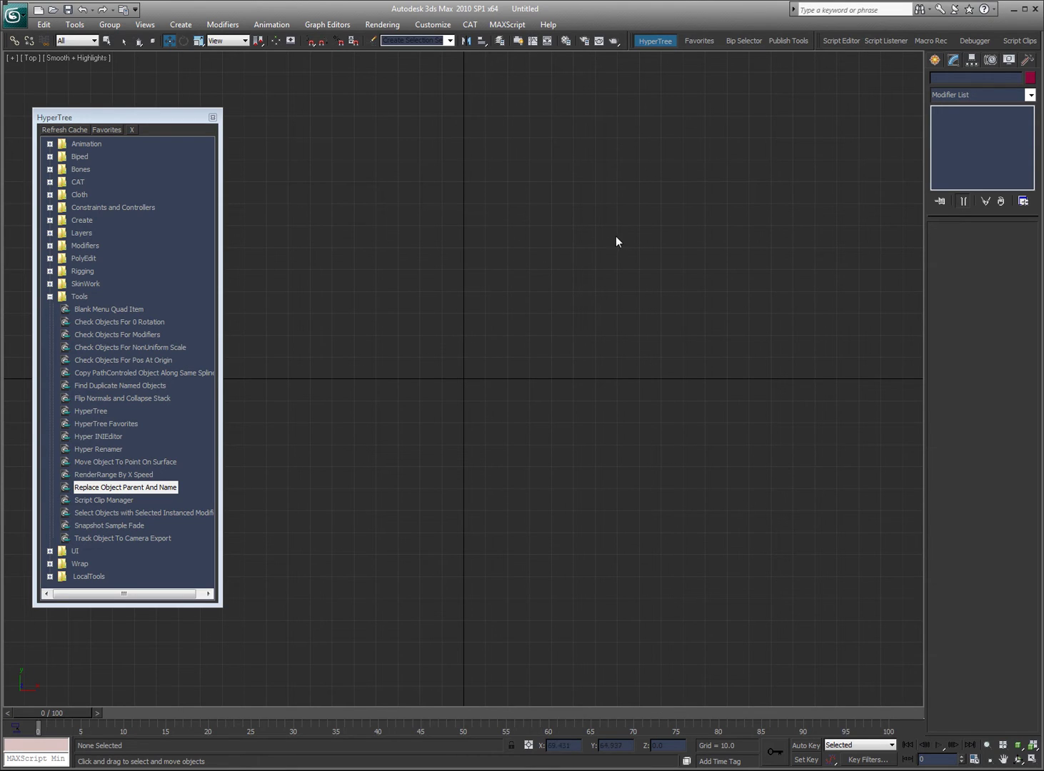
{"action": "double_click", "coordinate": [115, 500]}
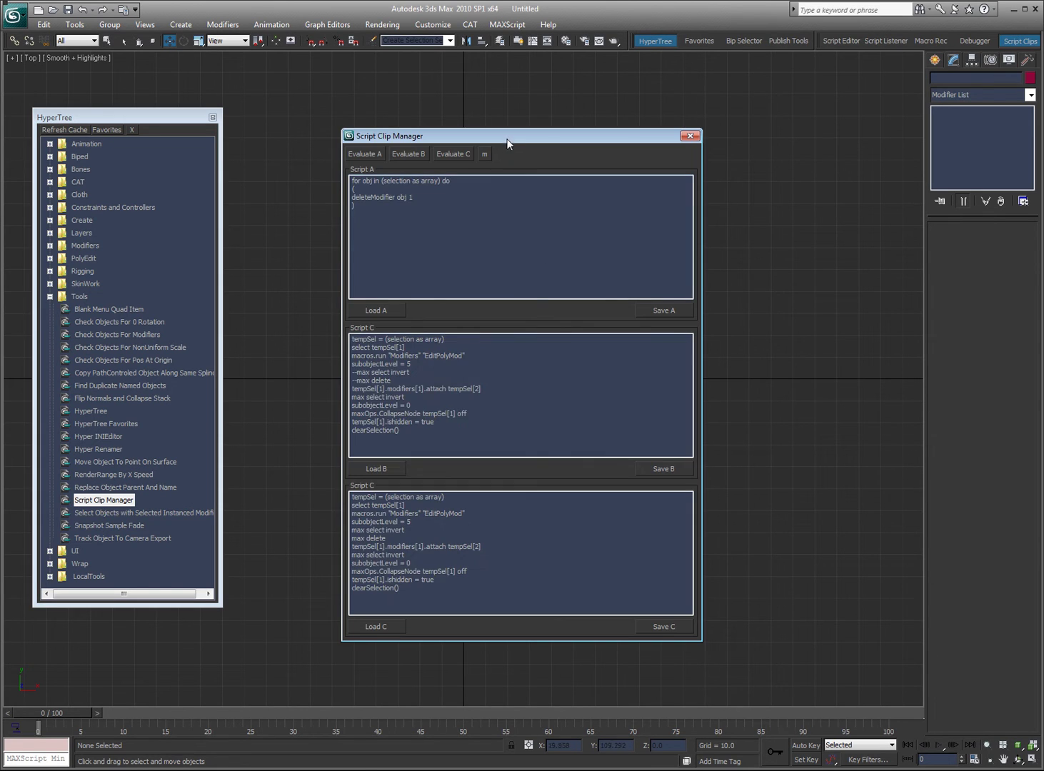
Reposition the Script Clip Manager and examine the script code stored in each of its three slots
{"action": "left_click_drag", "start_coordinate": [508, 137], "coordinate": [619, 115]}
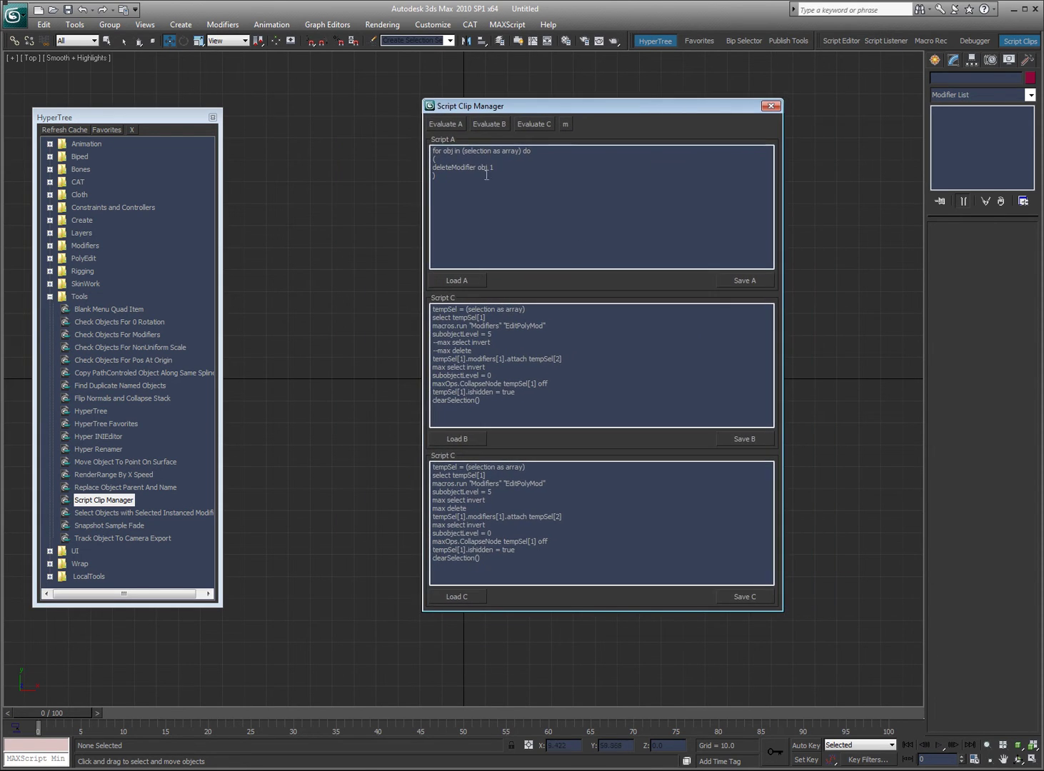
{"action": "left_click_drag", "start_coordinate": [518, 179], "coordinate": [374, 112]}
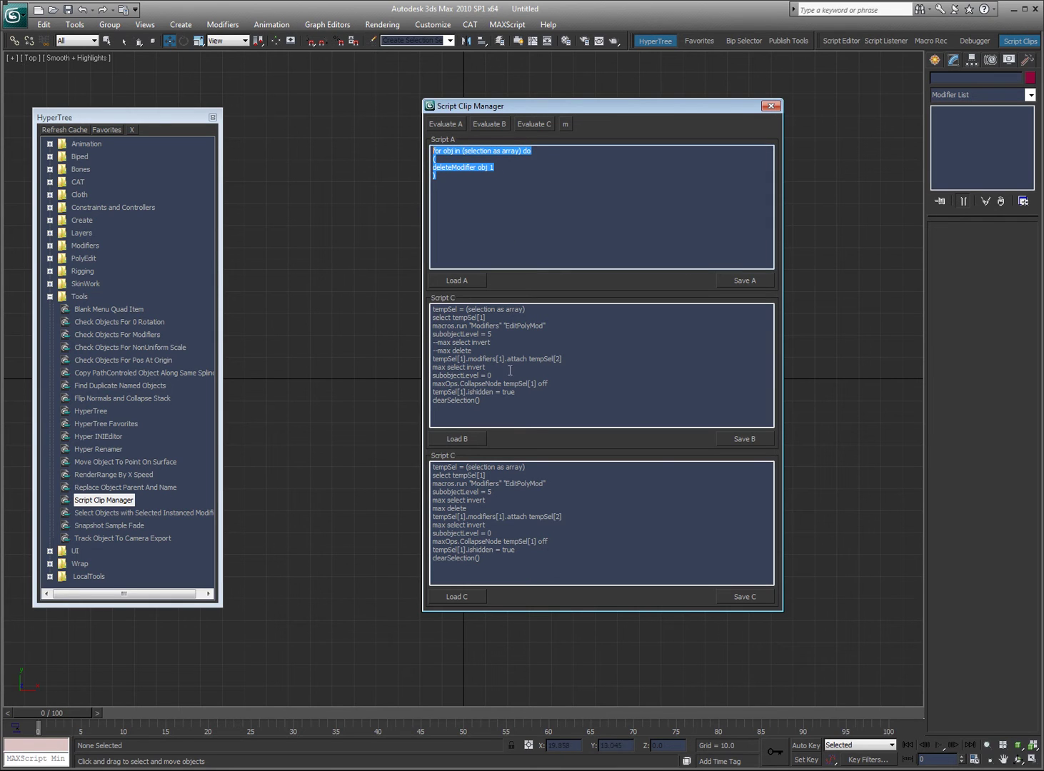
{"action": "left_click_drag", "start_coordinate": [493, 561], "coordinate": [431, 464]}
{"action": "left_click_drag", "start_coordinate": [541, 422], "coordinate": [431, 307]}
{"action": "left_click_drag", "start_coordinate": [485, 203], "coordinate": [438, 171]}
{"action": "left_click", "coordinate": [435, 164]}
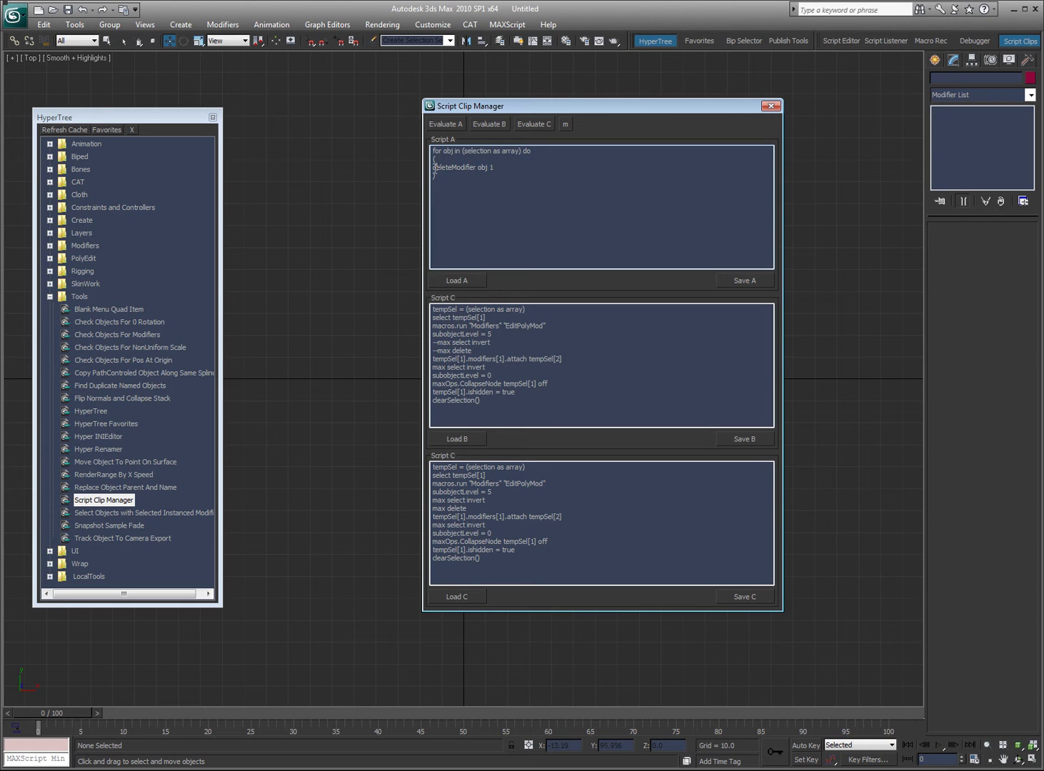
Draw five separate spheres in a staggered column in the Top viewport, the first and third about 12.5 in radius
{"action": "left_click_drag", "start_coordinate": [516, 107], "coordinate": [348, 100]}
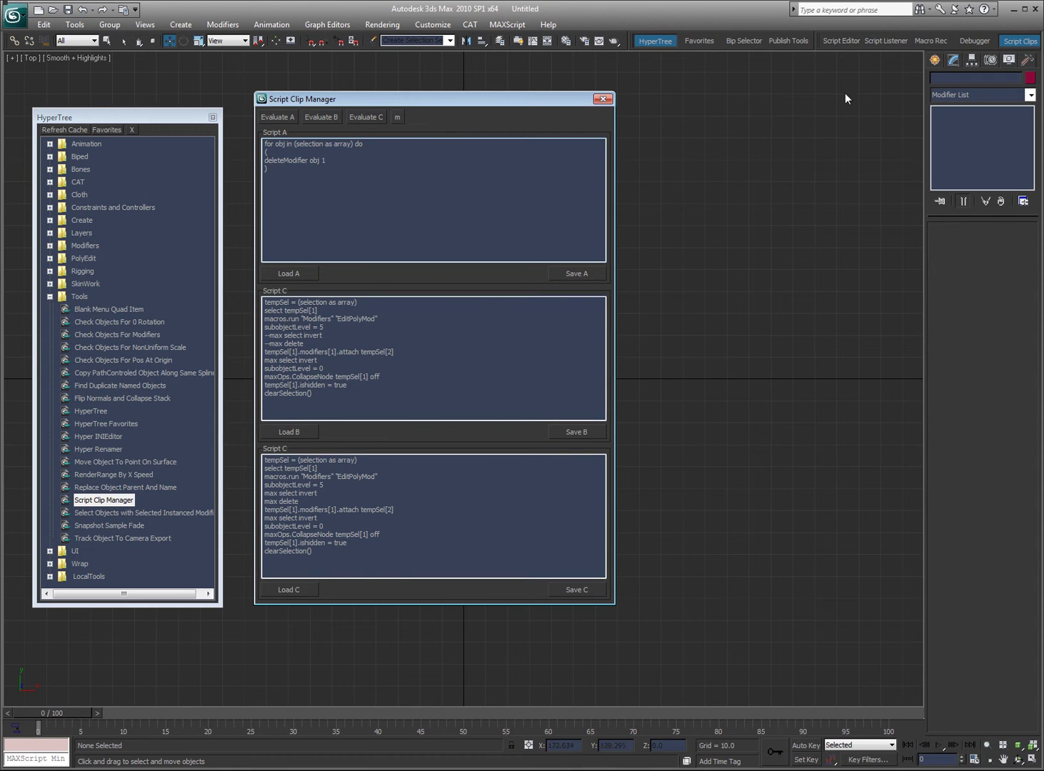
{"action": "left_click", "coordinate": [934, 62]}
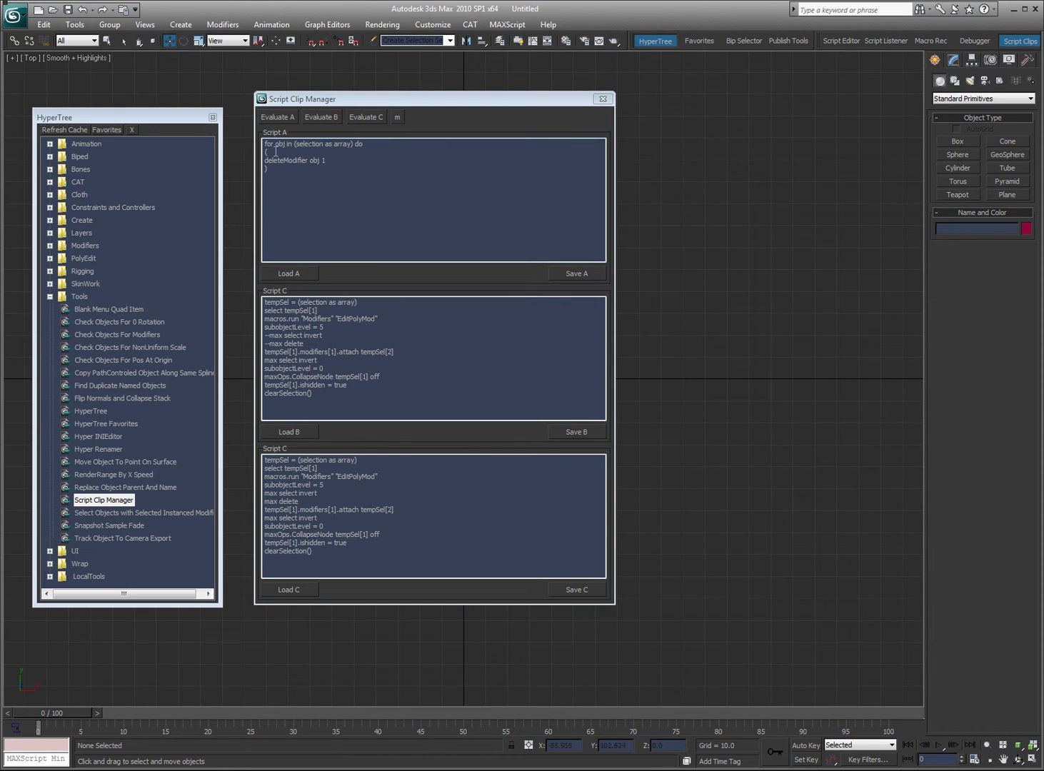
{"action": "left_click", "coordinate": [958, 153]}
{"action": "left_click_drag", "start_coordinate": [680, 152], "coordinate": [688, 180]}
{"action": "left_click_drag", "start_coordinate": [755, 219], "coordinate": [759, 251]}
{"action": "left_click_drag", "start_coordinate": [807, 294], "coordinate": [809, 320]}
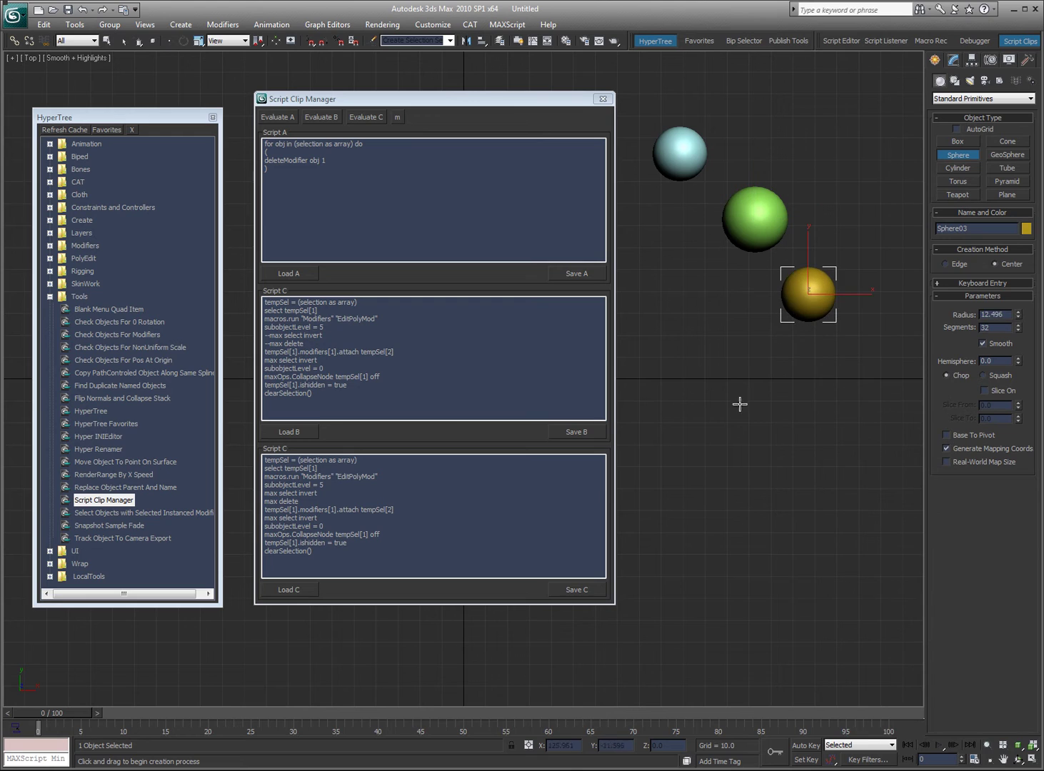
{"action": "left_click_drag", "start_coordinate": [744, 379], "coordinate": [742, 412]}
{"action": "left_click_drag", "start_coordinate": [841, 461], "coordinate": [825, 496]}
{"action": "key", "text": "w"}
{"action": "left_click", "coordinate": [867, 361]}
Add an Edit Mesh modifier to all five spheres and make it unique on each sphere
{"action": "left_click", "coordinate": [820, 442]}
{"action": "left_click", "coordinate": [744, 378], "text": "ctrl"}
{"action": "left_click", "coordinate": [808, 294], "text": "ctrl"}
{"action": "left_click", "coordinate": [754, 241], "text": "ctrl"}
{"action": "left_click", "coordinate": [682, 146], "text": "ctrl"}
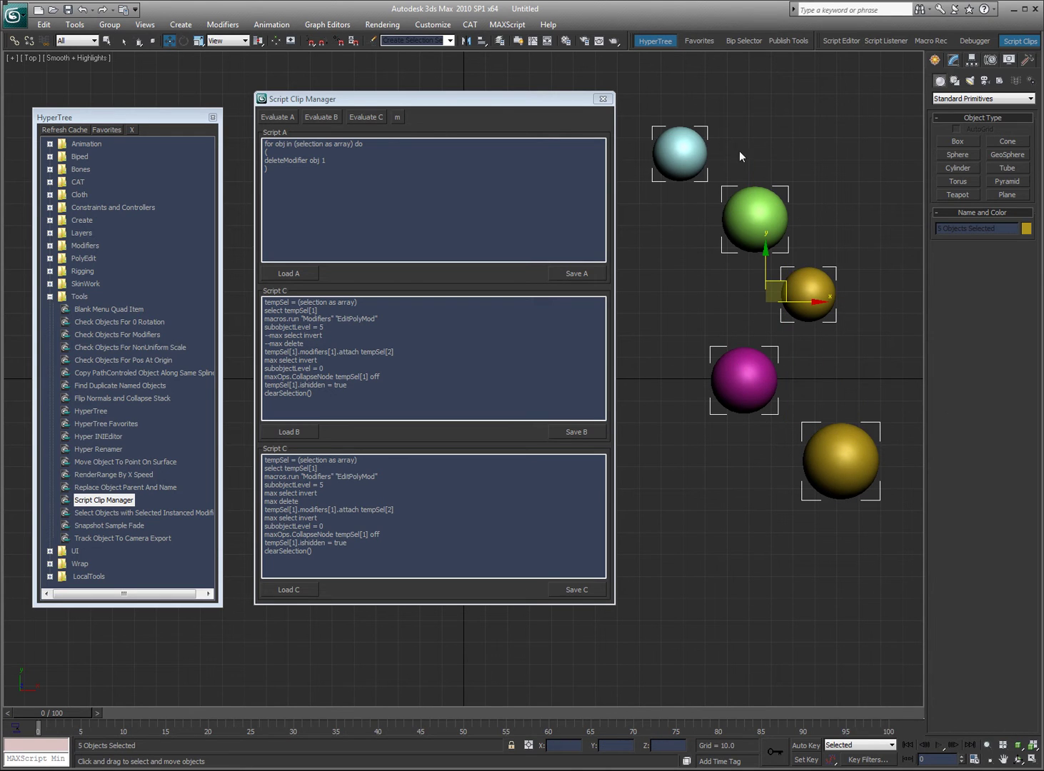
{"action": "right_click", "coordinate": [796, 133]}
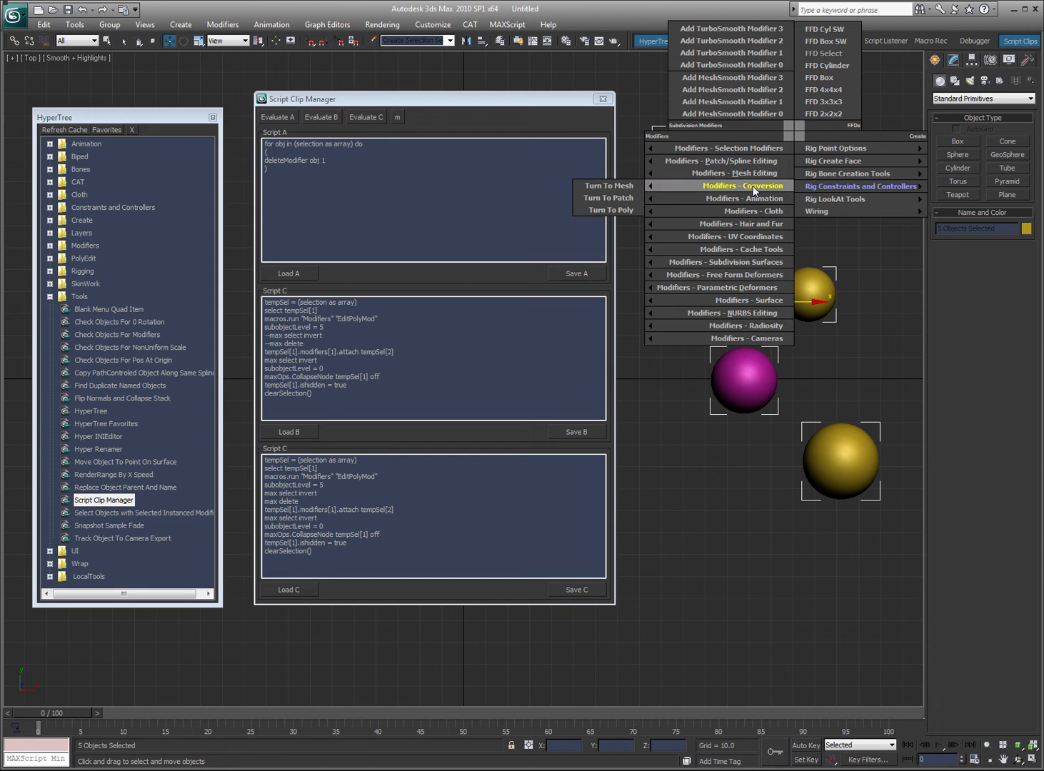
{"action": "mouse_move", "coordinate": [745, 178]}
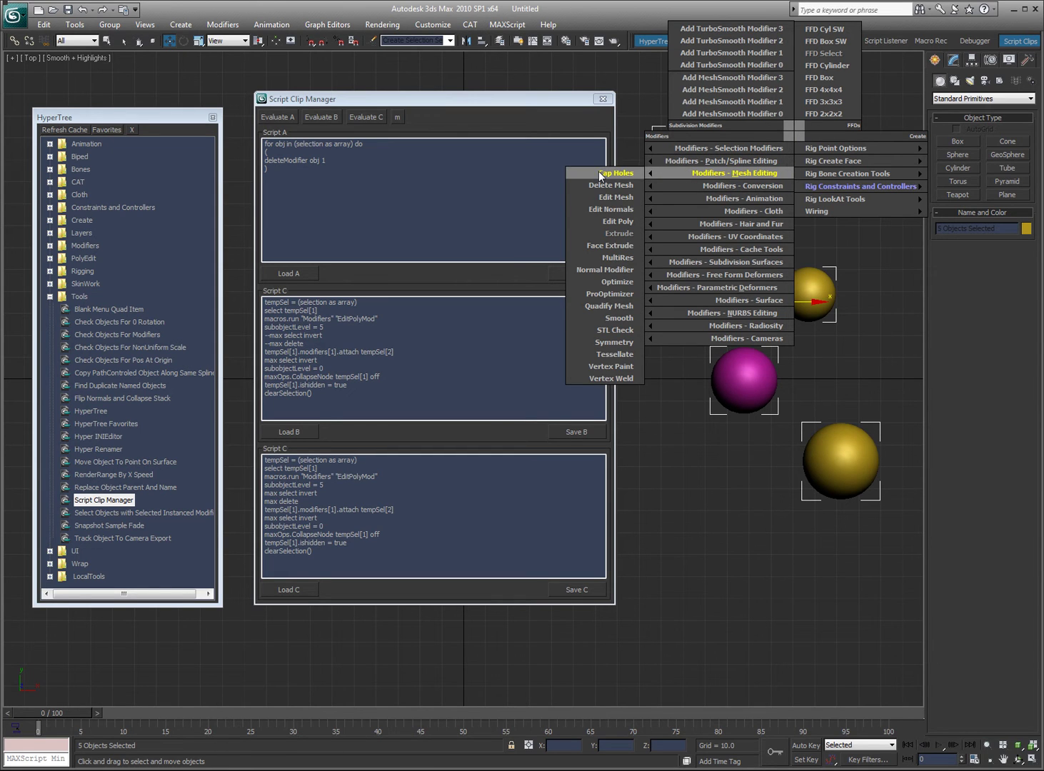
{"action": "left_click", "coordinate": [611, 198]}
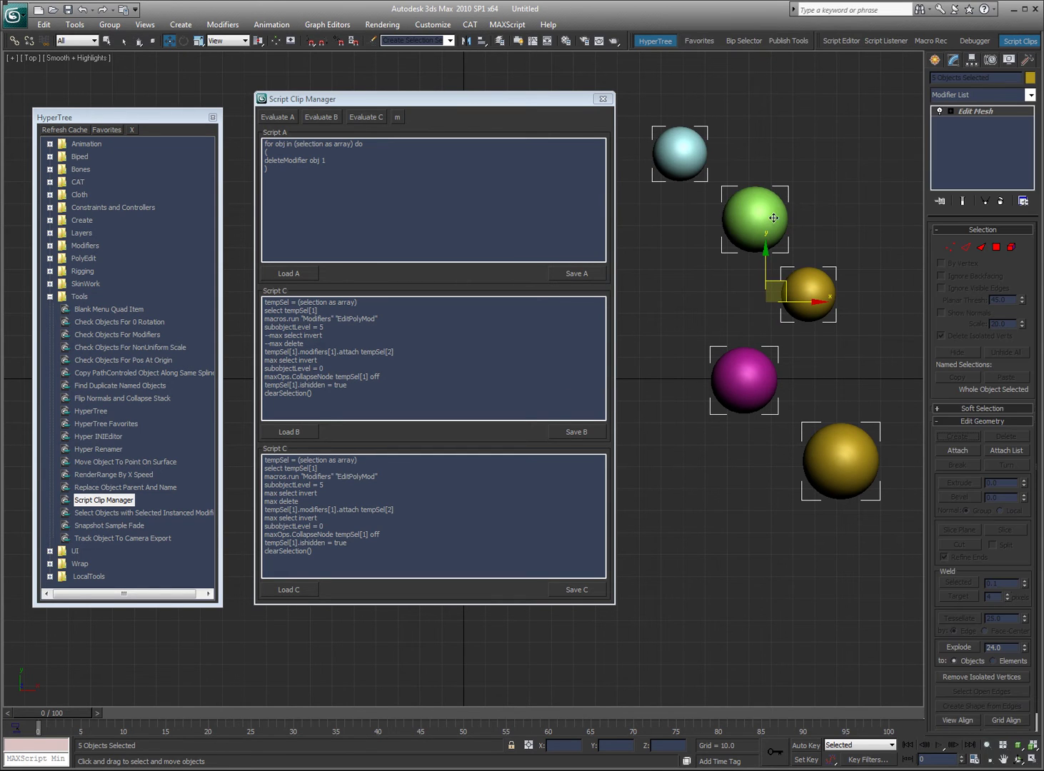
{"action": "left_click", "coordinate": [985, 202]}
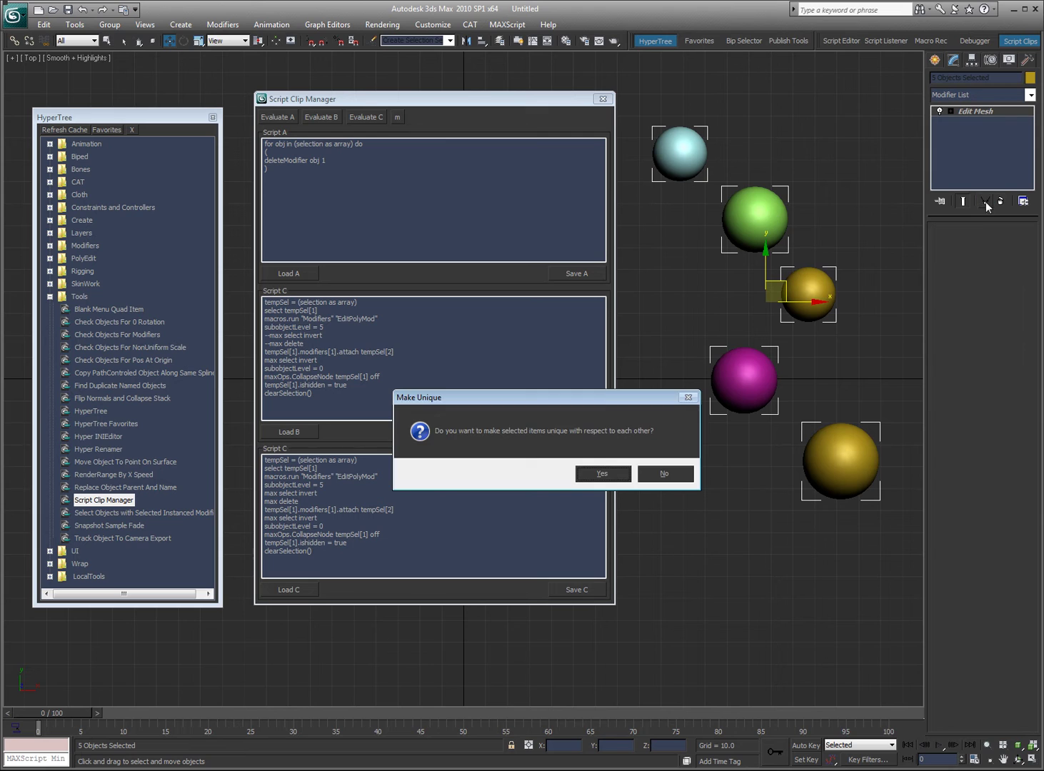
{"action": "left_click", "coordinate": [602, 475]}
{"action": "left_click", "coordinate": [801, 188]}
{"action": "left_click", "coordinate": [775, 216]}
{"action": "left_click", "coordinate": [834, 268]}
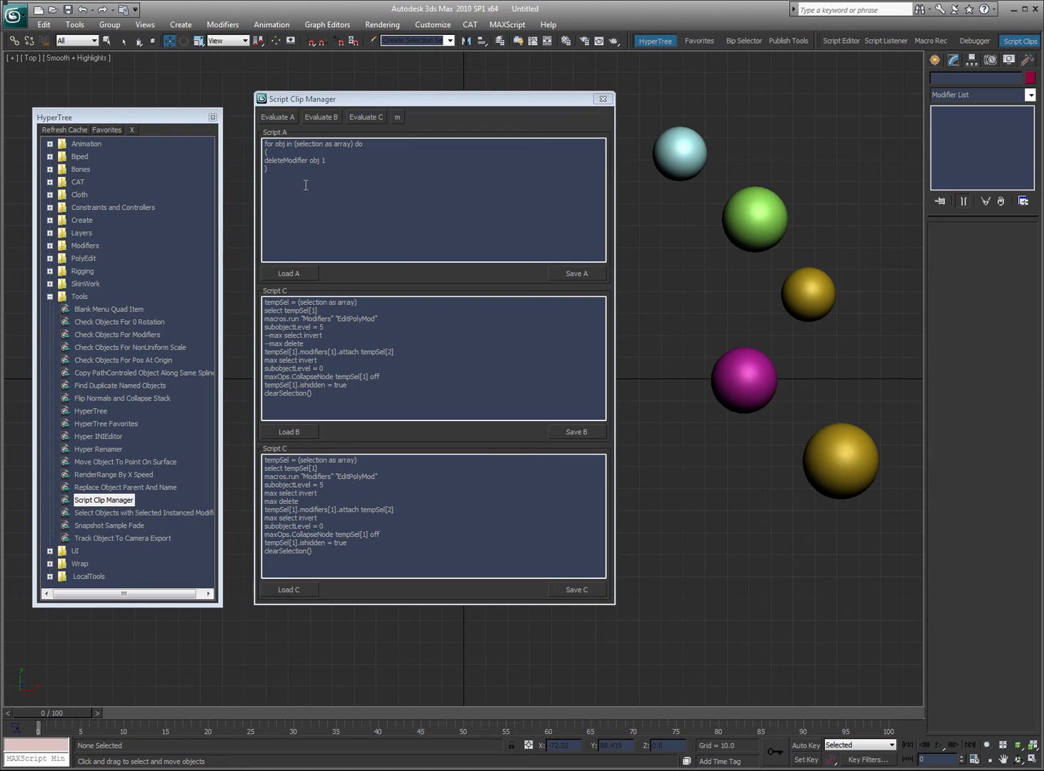
Examine the deleteModifier loop in Script A, and close and reopen the Script Clip Manager
{"action": "left_click_drag", "start_coordinate": [307, 184], "coordinate": [229, 112]}
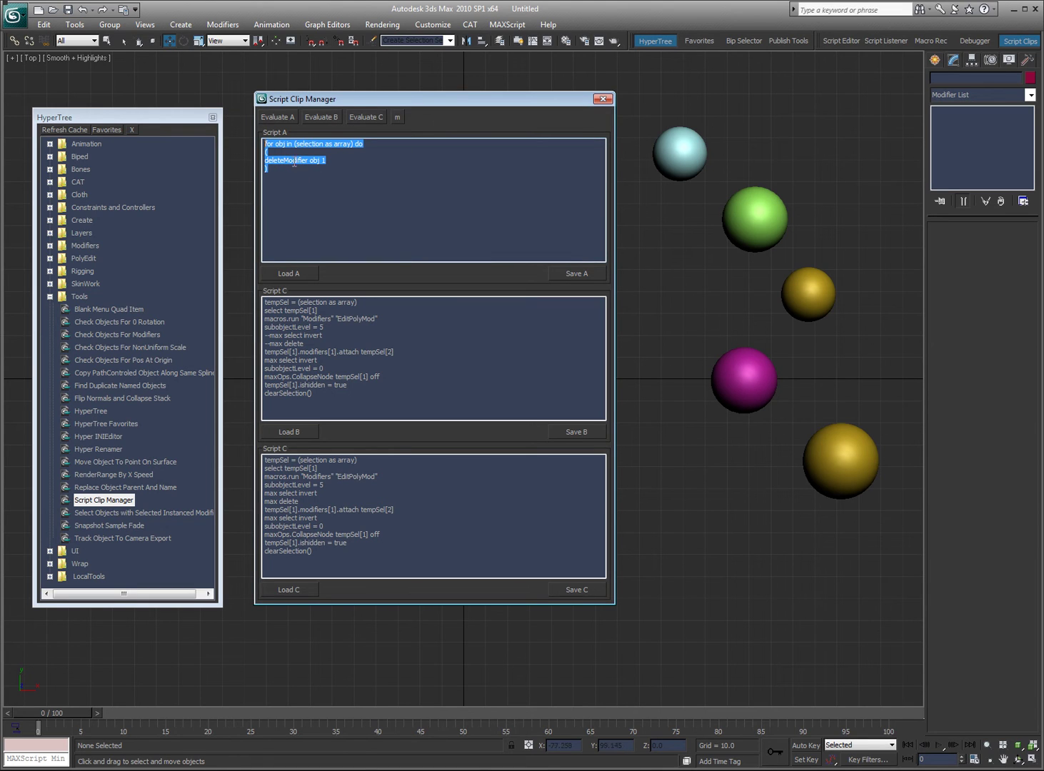
{"action": "left_click", "coordinate": [335, 231]}
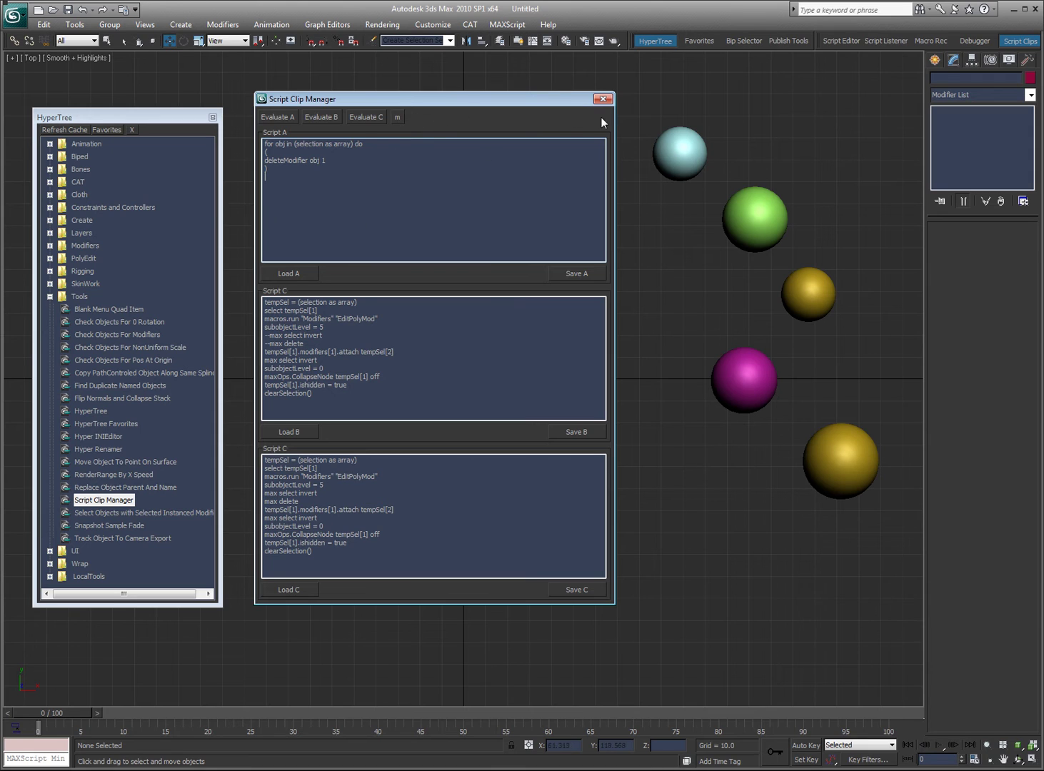
{"action": "left_click", "coordinate": [1020, 42]}
{"action": "left_click", "coordinate": [1020, 41]}
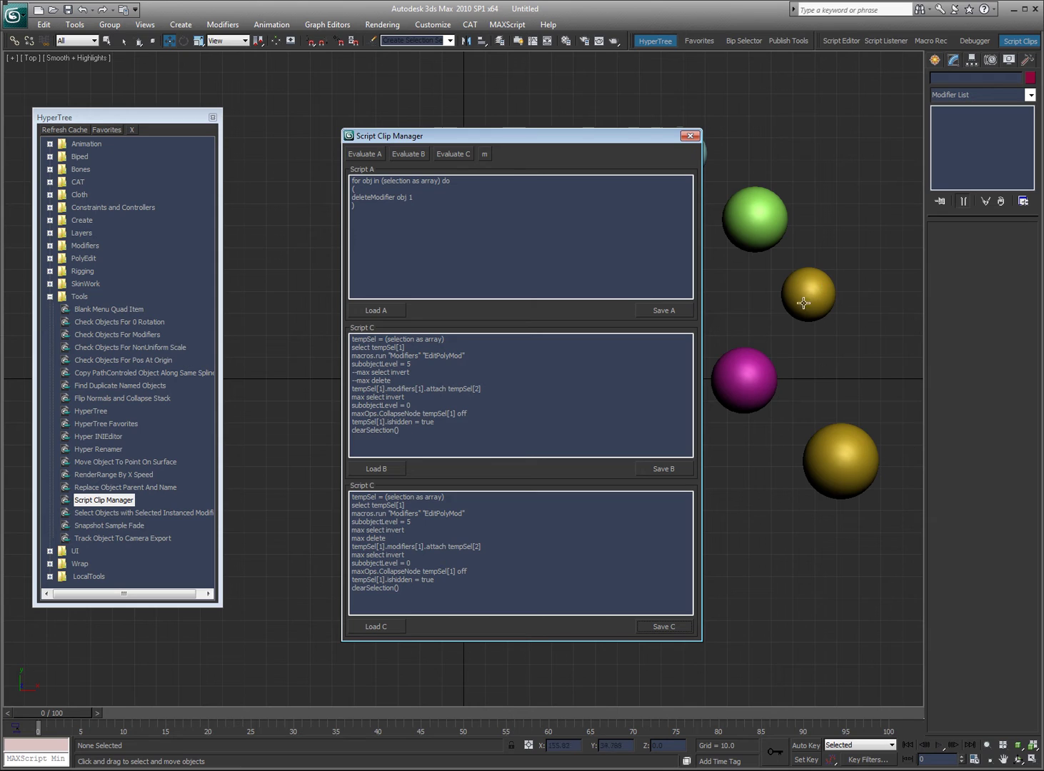
Toggle the Script Clip Manager between compact and full size, leaving it compact in the empty area beside the spheres
{"action": "left_click", "coordinate": [485, 154]}
{"action": "left_click_drag", "start_coordinate": [474, 135], "coordinate": [830, 69]}
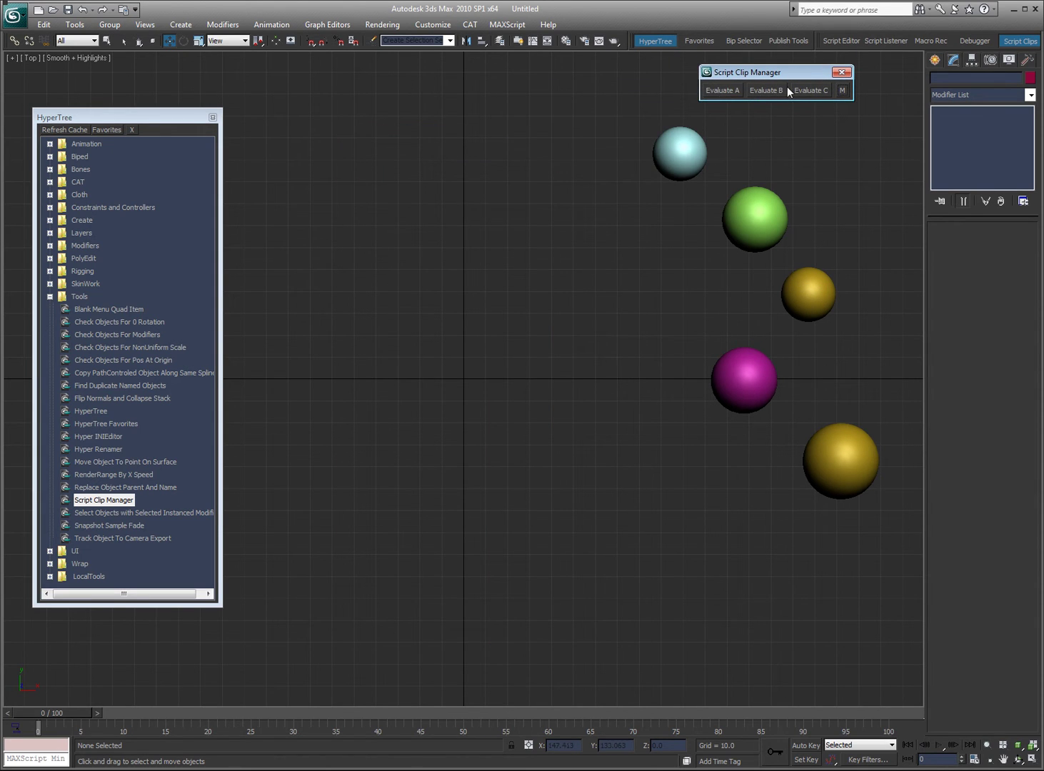
{"action": "left_click", "coordinate": [842, 90]}
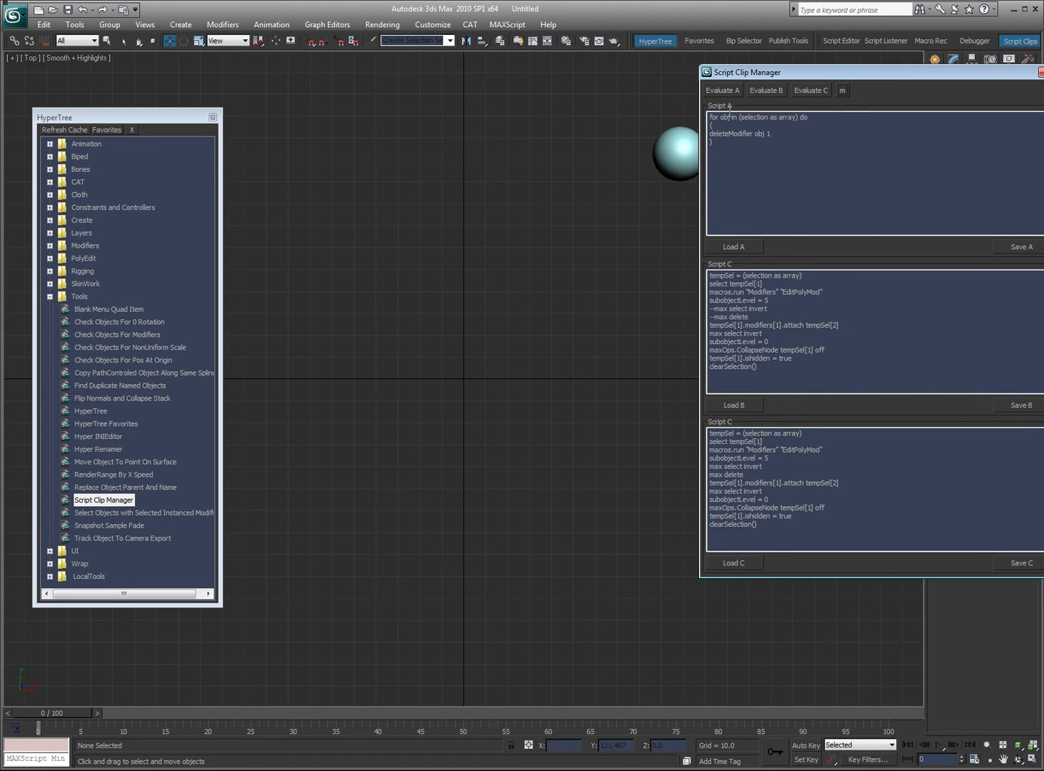
{"action": "left_click_drag", "start_coordinate": [875, 69], "coordinate": [595, 84]}
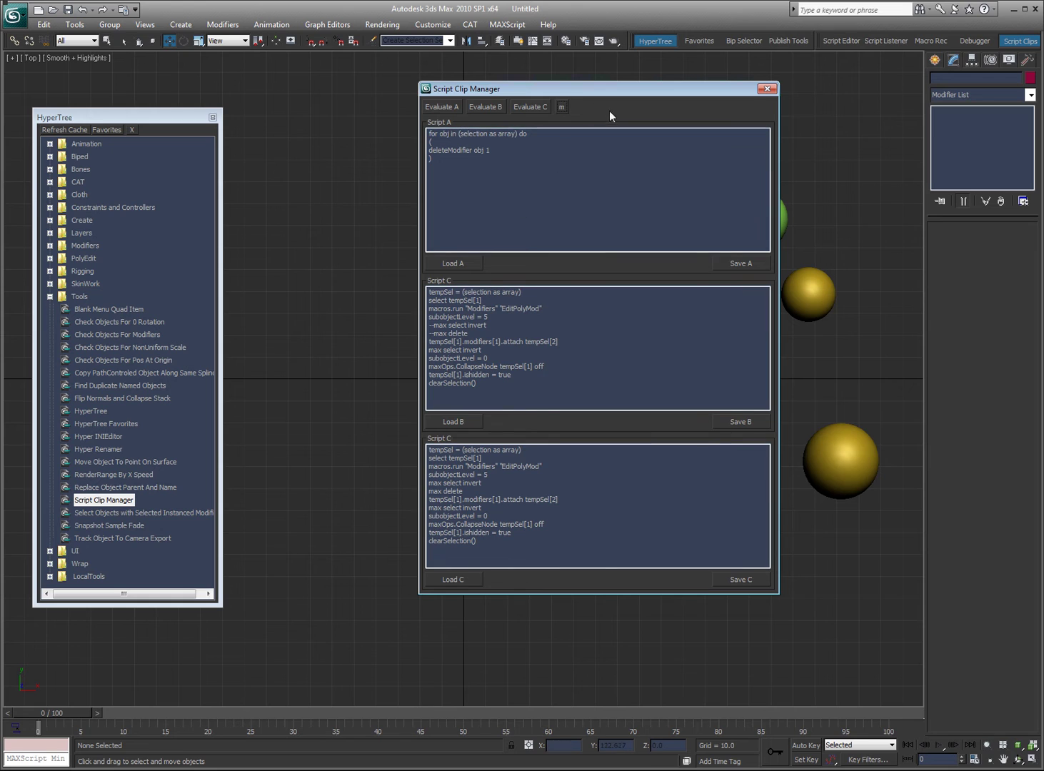
{"action": "left_click", "coordinate": [561, 107]}
{"action": "left_click_drag", "start_coordinate": [519, 101], "coordinate": [445, 110]}
Select all five spheres in wireframe display and run Script A to delete the first modifier from each
{"action": "left_click", "coordinate": [678, 151]}
{"action": "left_click", "coordinate": [620, 169]}
{"action": "key", "text": "F3"}
{"action": "left_click", "coordinate": [663, 135]}
{"action": "left_click", "coordinate": [804, 289], "text": "ctrl"}
{"action": "left_click", "coordinate": [743, 375], "text": "ctrl"}
{"action": "left_click", "coordinate": [820, 446], "text": "ctrl"}
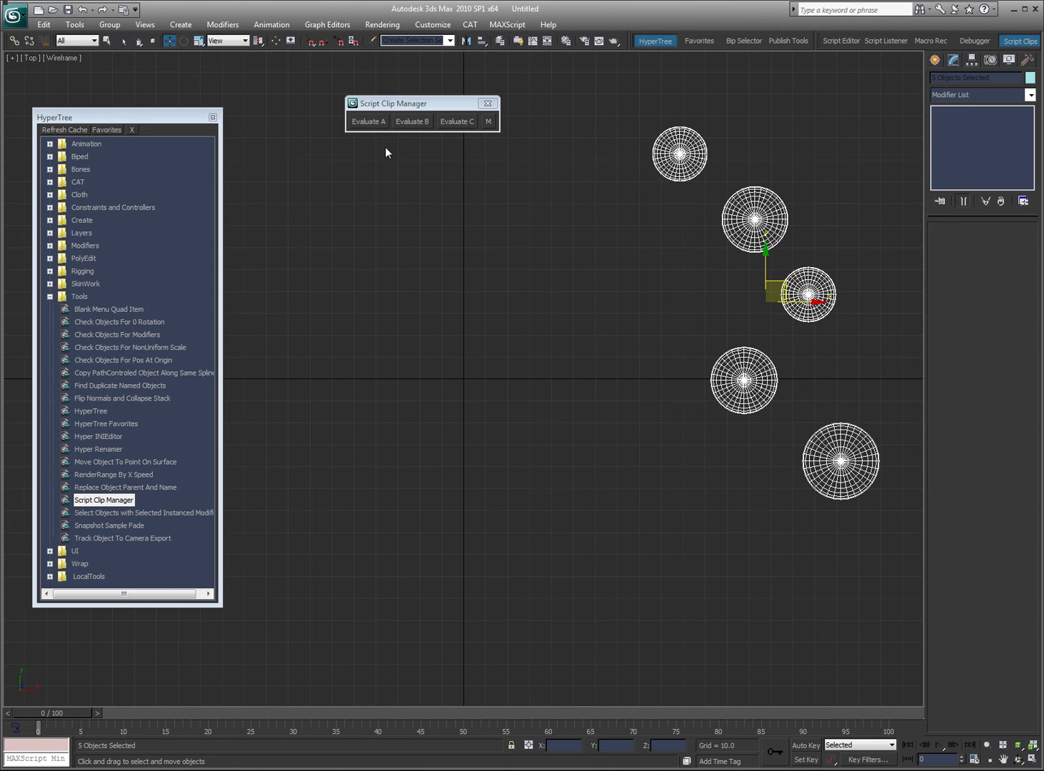
{"action": "left_click", "coordinate": [367, 121]}
Inspect the modifier stack of each of the five spheres one by one, and clear the selection
{"action": "left_click", "coordinate": [774, 156]}
{"action": "left_click", "coordinate": [710, 139]}
{"action": "left_click", "coordinate": [764, 214]}
{"action": "left_click", "coordinate": [811, 295]}
{"action": "left_click", "coordinate": [744, 380]}
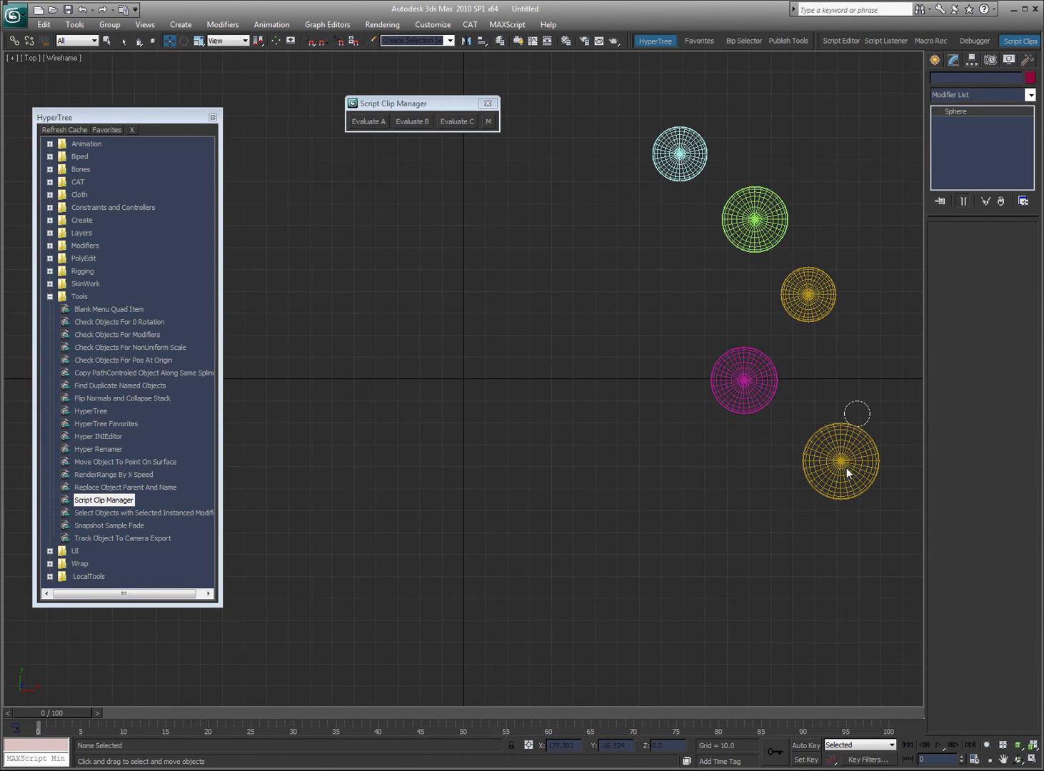
{"action": "left_click", "coordinate": [841, 461]}
{"action": "left_click", "coordinate": [771, 158]}
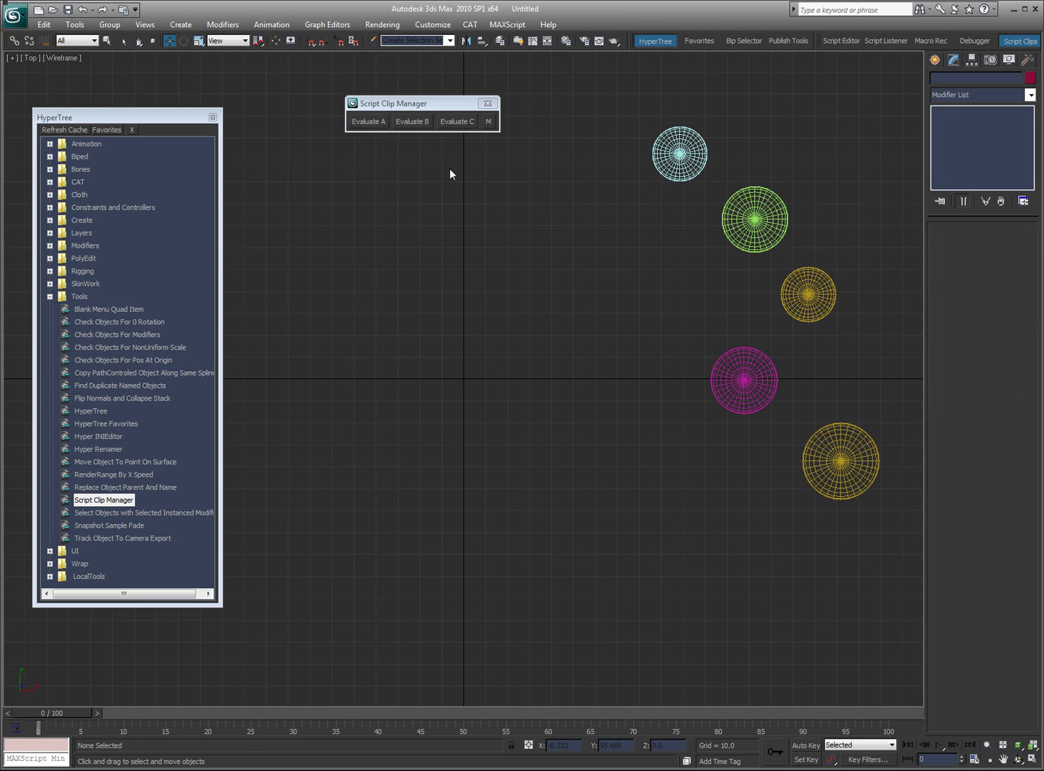
Expand the Script Clip Manager to review Script A's code, collapse it again and close the manager
{"action": "left_click", "coordinate": [491, 121]}
{"action": "key", "text": "ctrl+a"}
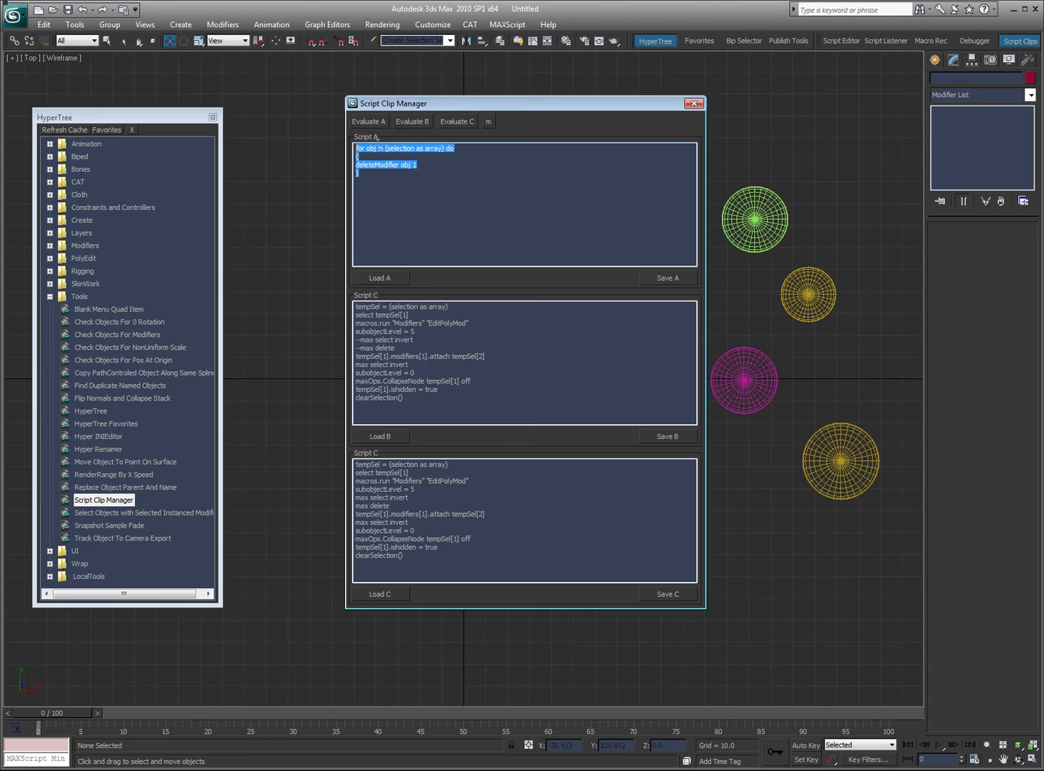
{"action": "left_click", "coordinate": [489, 123]}
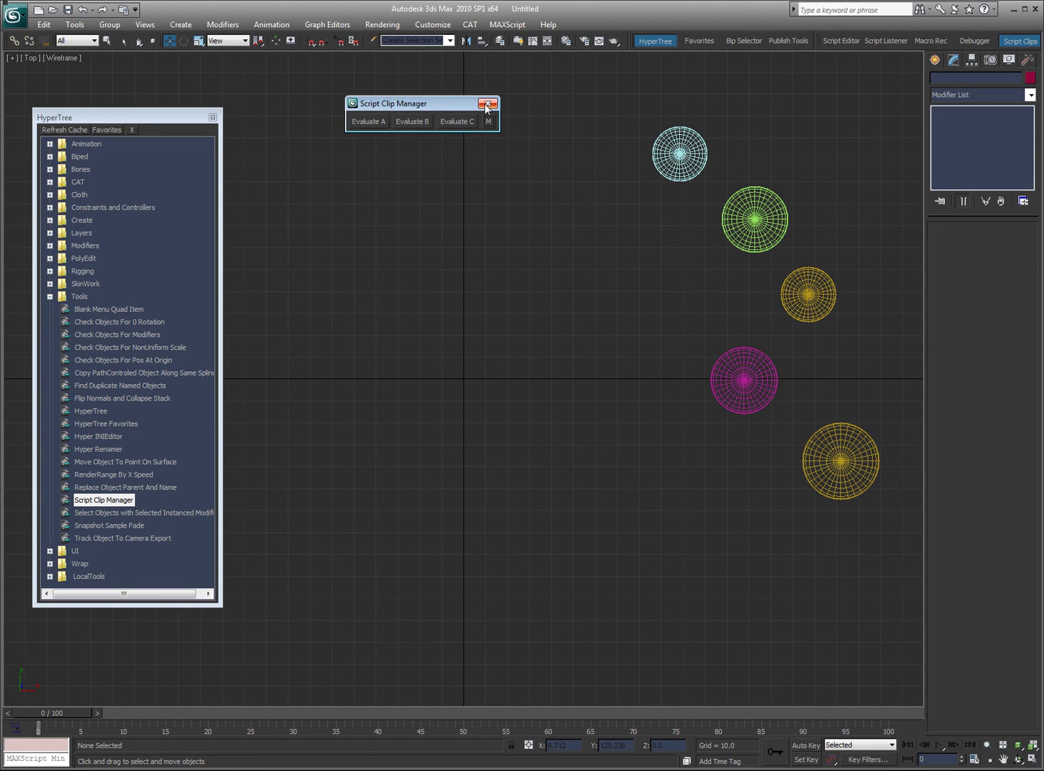
{"action": "left_click", "coordinate": [1011, 41]}
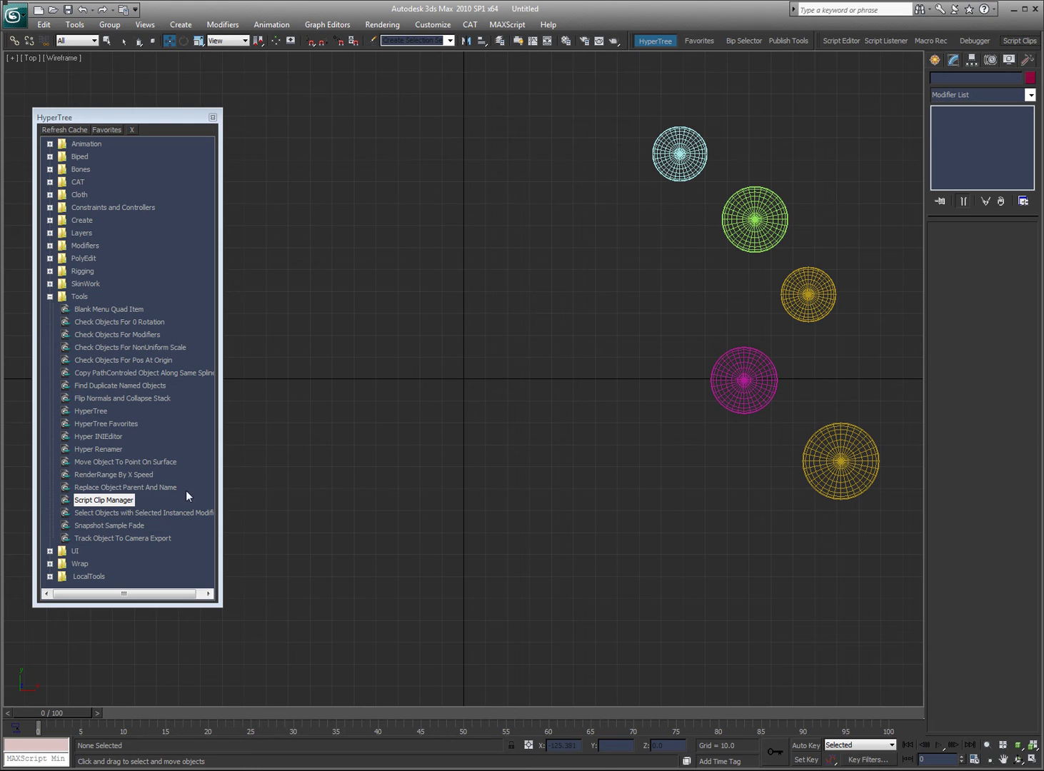
Highlight the script that selects objects with the selected instanced modifier, and add one shared Edit Mesh modifier to all five spheres
{"action": "left_click", "coordinate": [88, 514]}
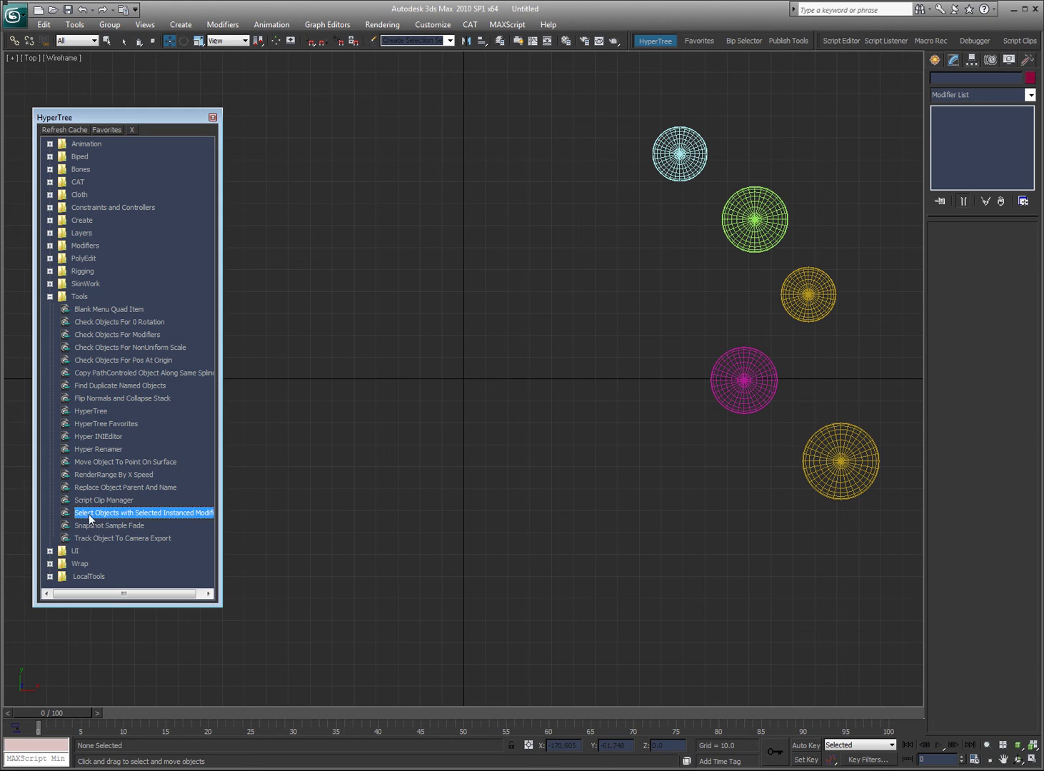
{"action": "double_click", "coordinate": [175, 514]}
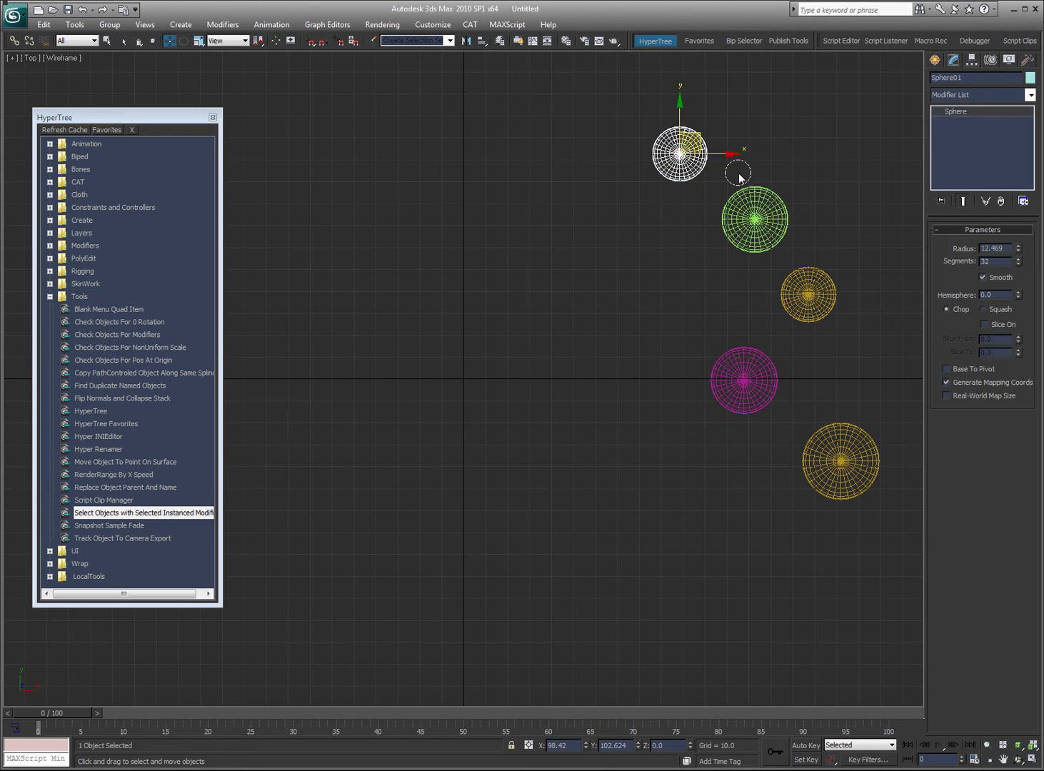
{"action": "left_click", "coordinate": [807, 294], "text": "ctrl"}
{"action": "left_click_drag", "start_coordinate": [759, 342], "coordinate": [882, 493], "text": "ctrl"}
{"action": "right_click", "coordinate": [567, 234]}
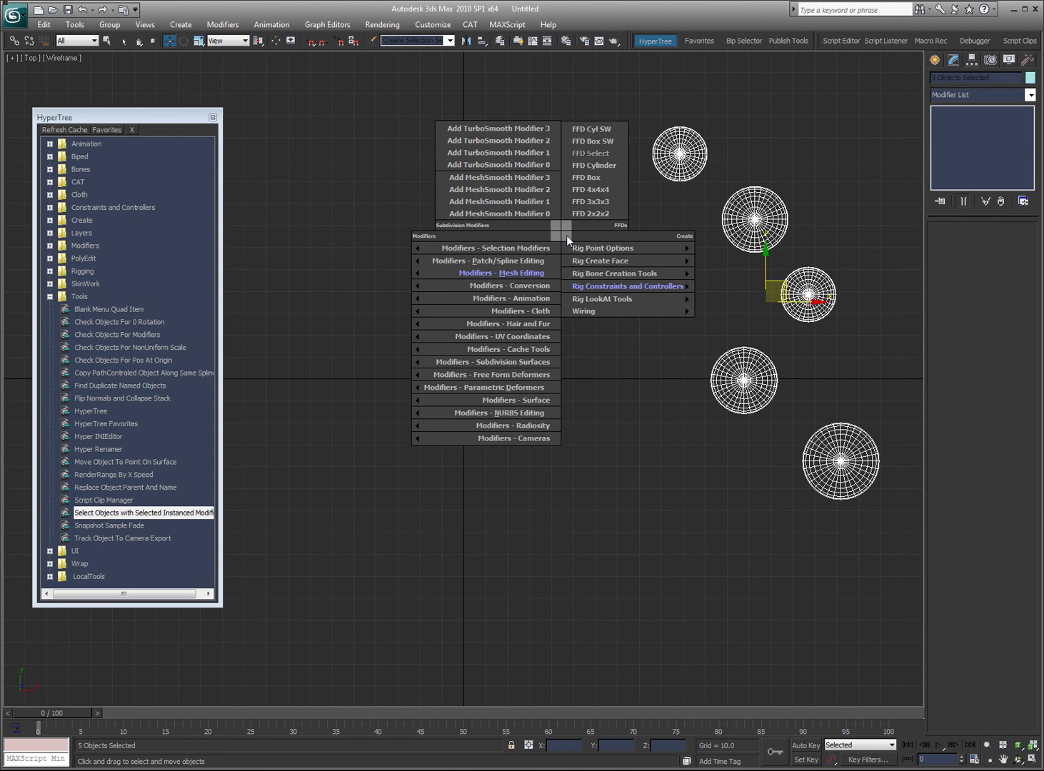
{"action": "left_click", "coordinate": [379, 296]}
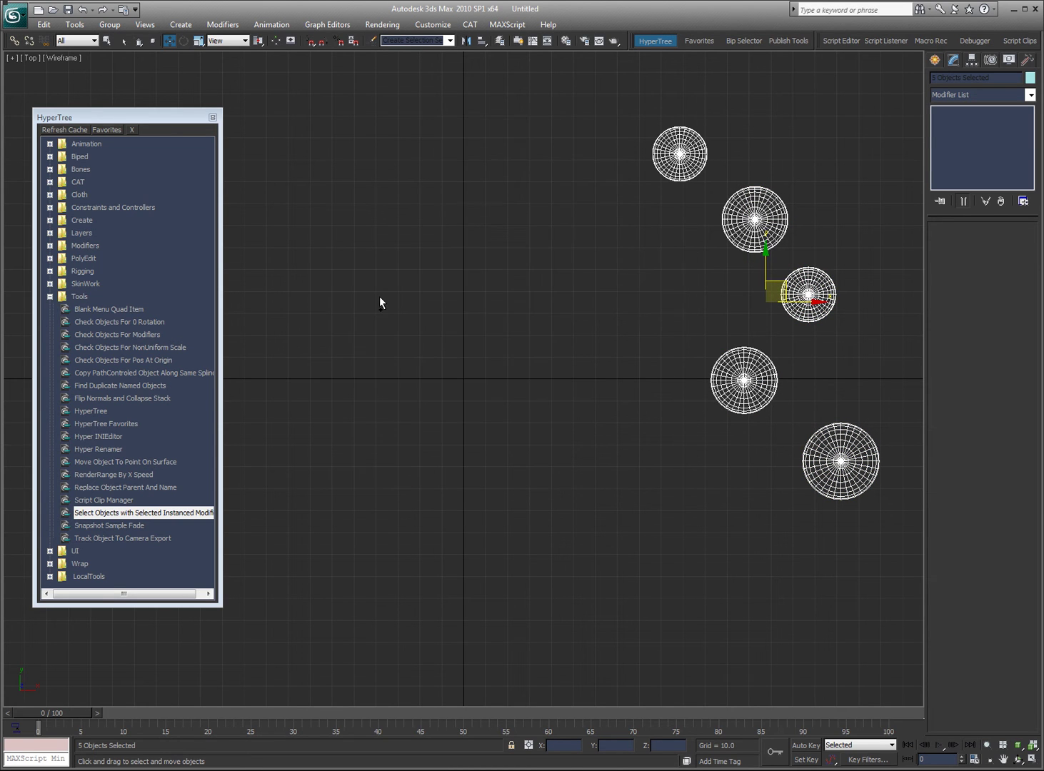
Inspect the instanced Edit Mesh modifier on individual spheres and on pairs of spheres, including the cyan and green ones
{"action": "left_click", "coordinate": [606, 271]}
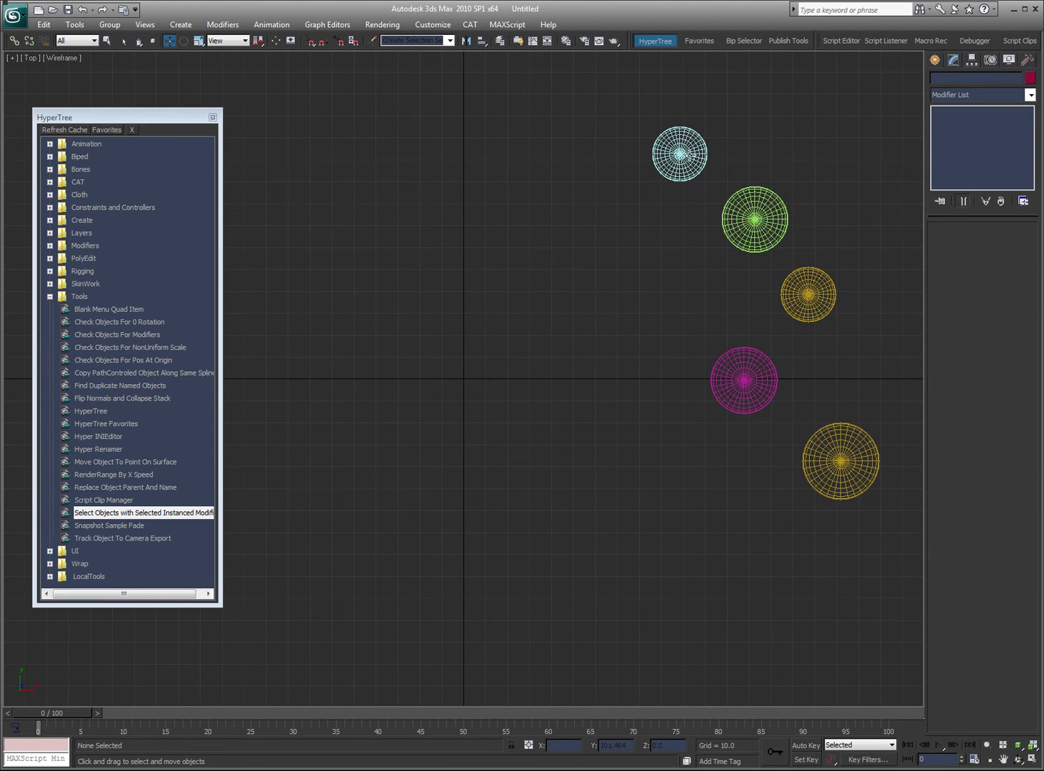
{"action": "left_click", "coordinate": [697, 170]}
{"action": "left_click", "coordinate": [810, 298], "text": "ctrl"}
{"action": "left_click", "coordinate": [855, 345]}
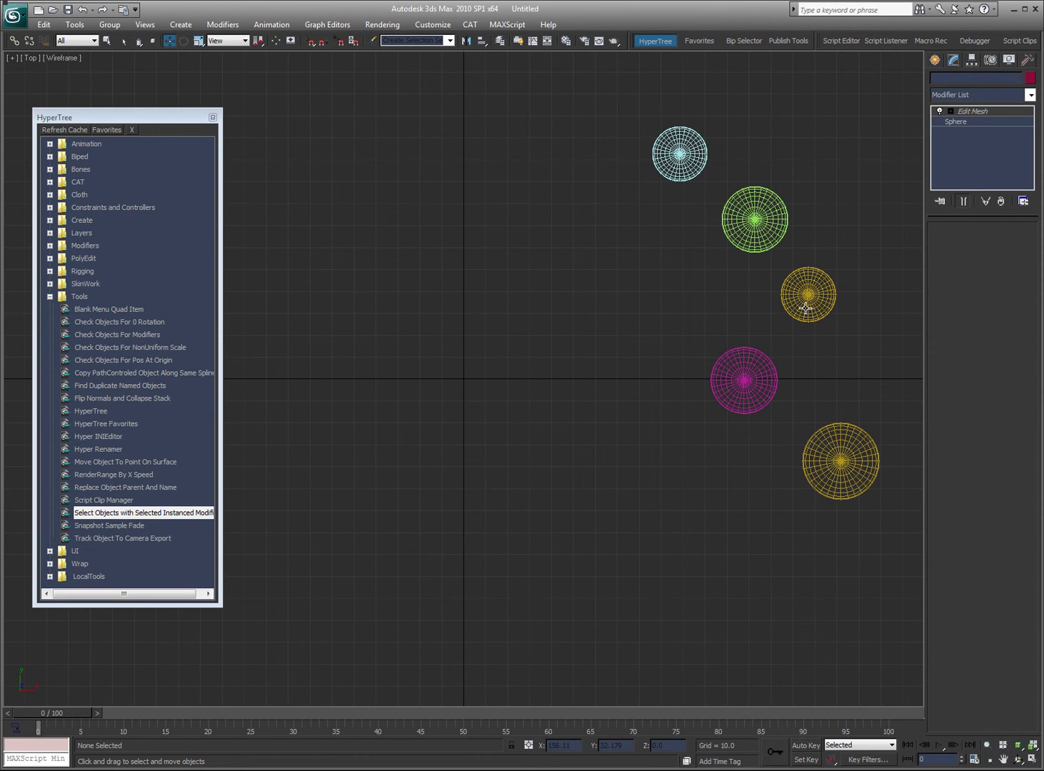
{"action": "left_click", "coordinate": [805, 307]}
{"action": "left_click", "coordinate": [1030, 94]}
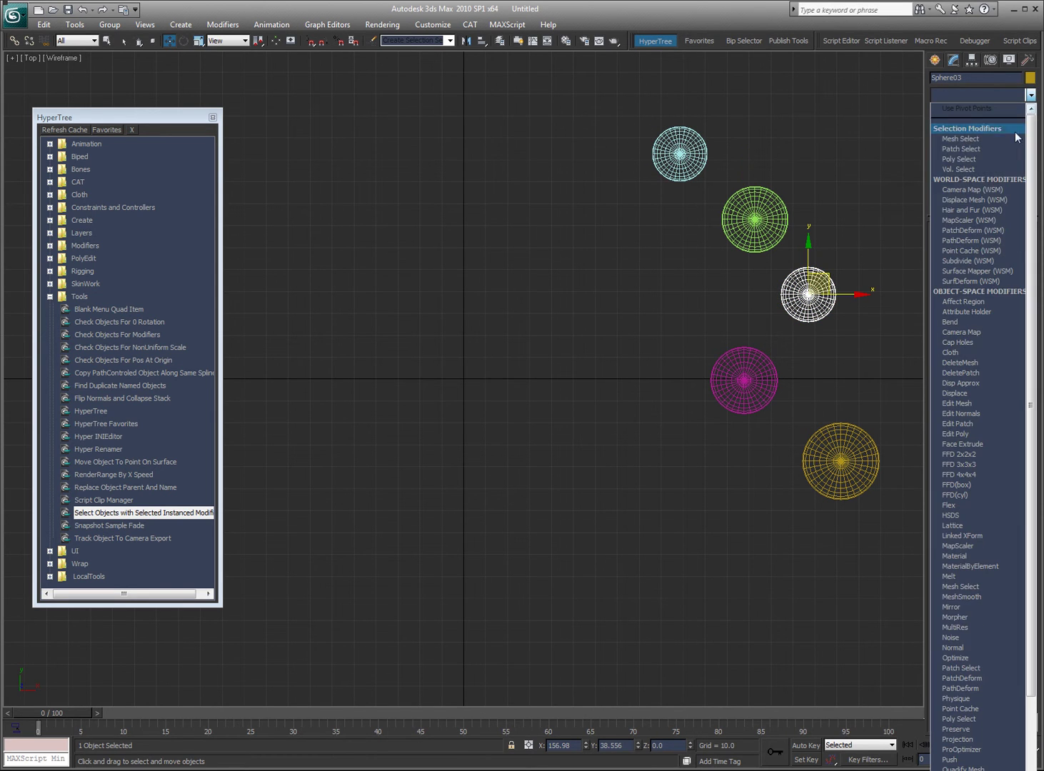
{"action": "left_click", "coordinate": [832, 217]}
{"action": "left_click", "coordinate": [648, 128]}
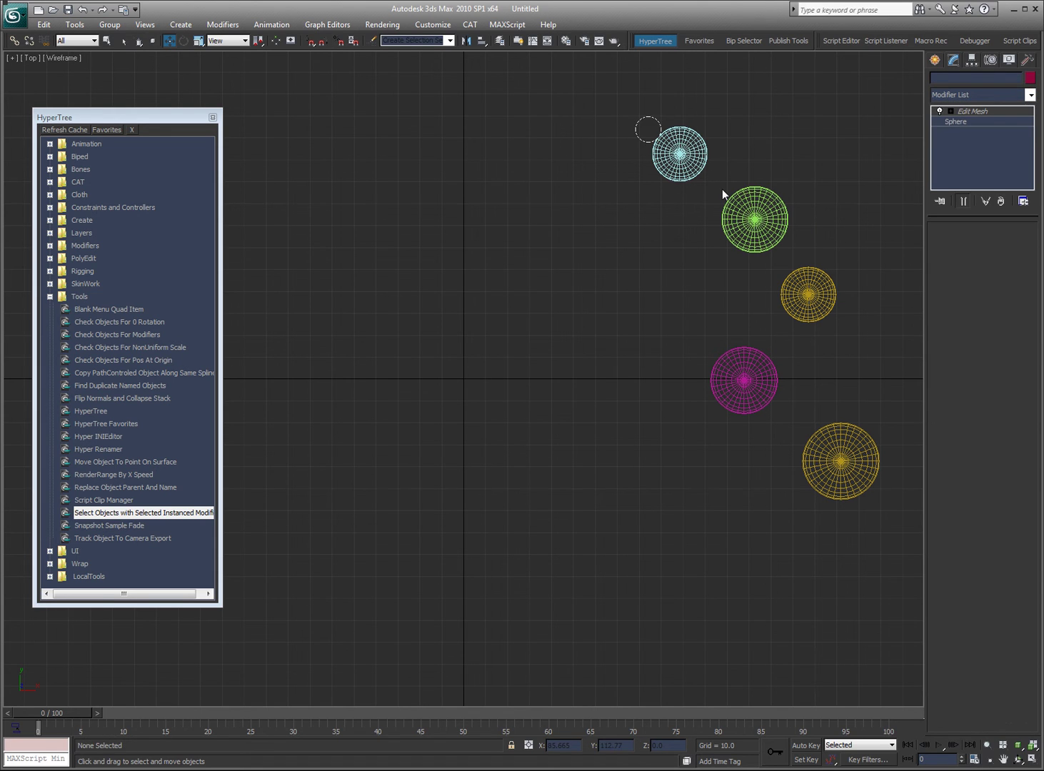
{"action": "left_click", "coordinate": [682, 157]}
{"action": "left_click", "coordinate": [753, 215], "text": "ctrl"}
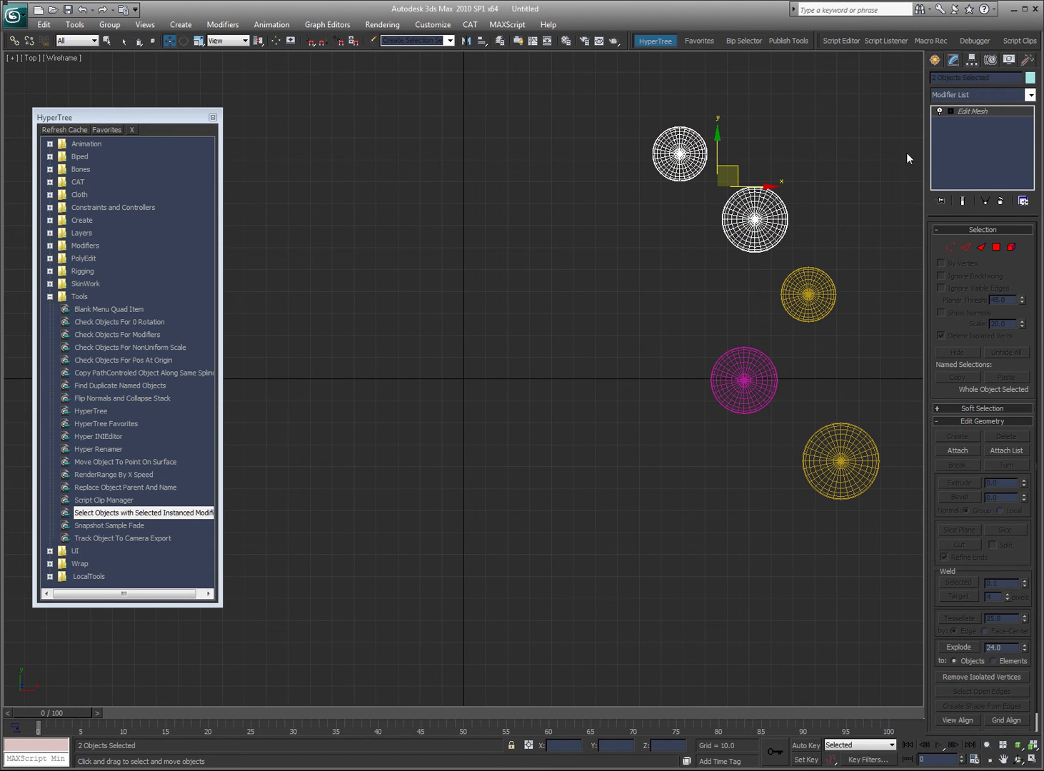
Pick the Edit Mesh modifier on the green sphere and run the script that selects all objects sharing that instanced modifier
{"action": "left_click", "coordinate": [883, 154]}
{"action": "left_click", "coordinate": [737, 217]}
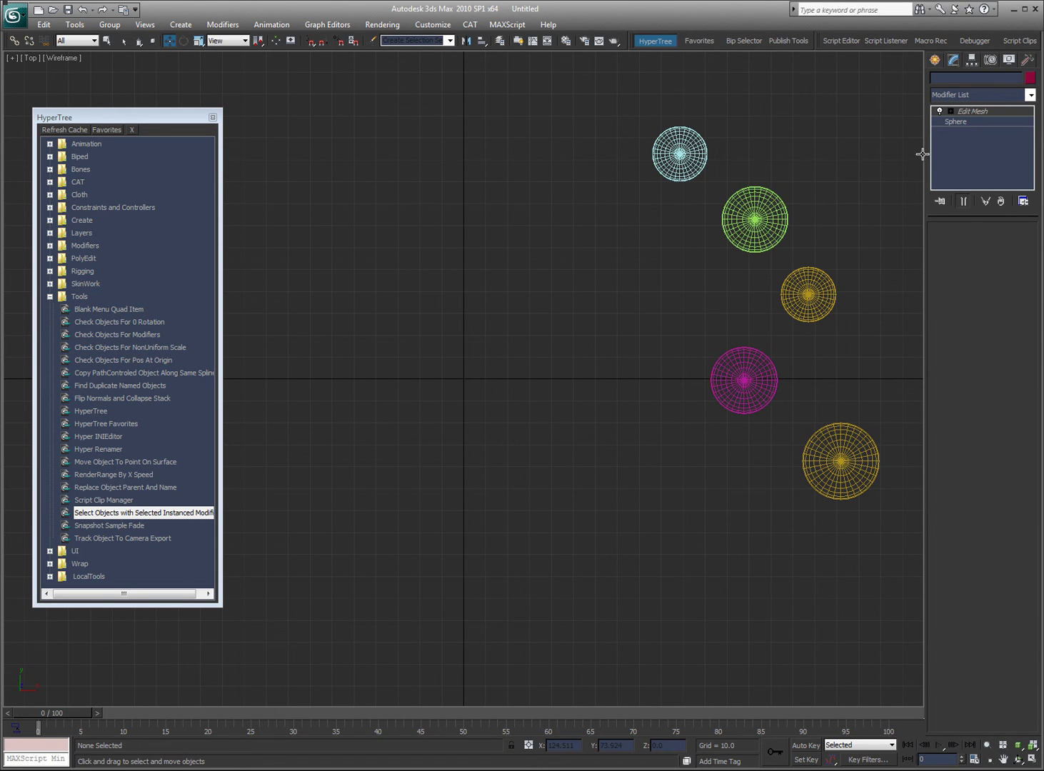
{"action": "left_click", "coordinate": [994, 112]}
{"action": "left_click", "coordinate": [992, 109]}
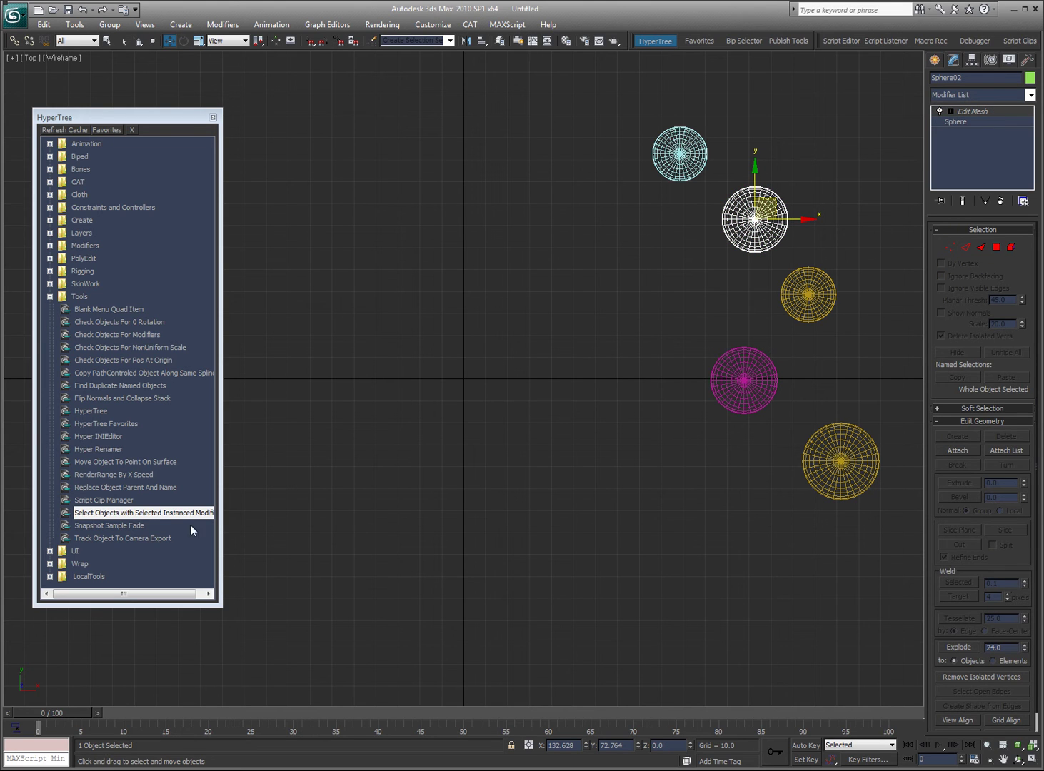
{"action": "double_click", "coordinate": [112, 512]}
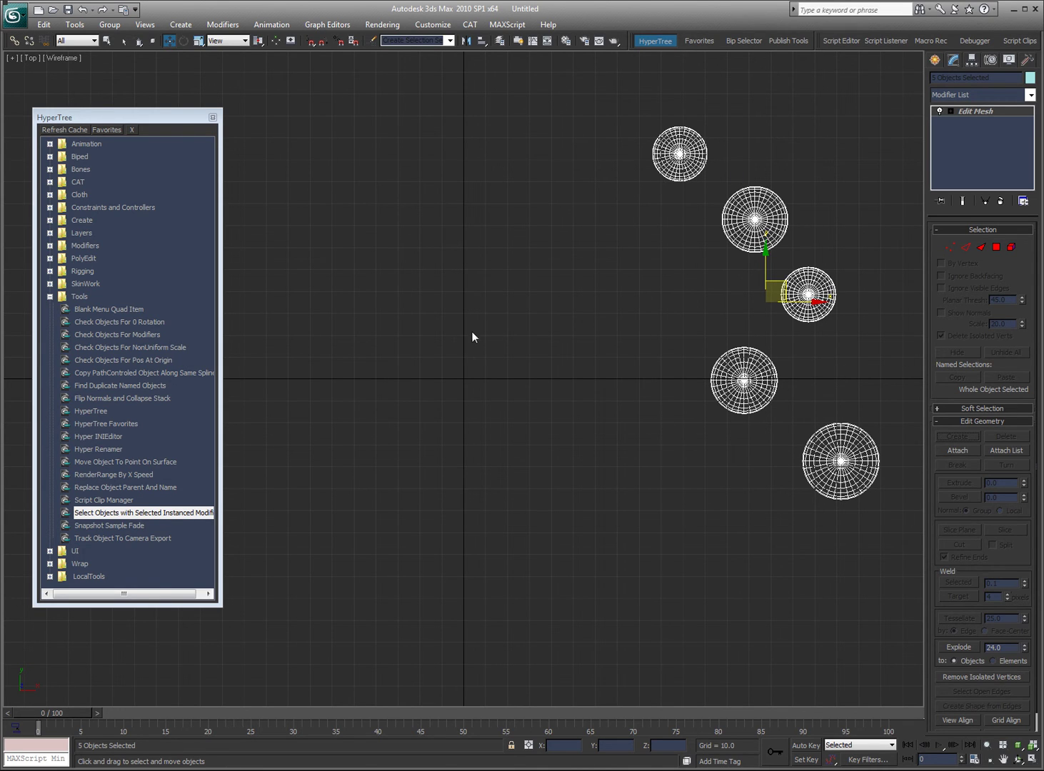
Clear the selection, select all five spheres individually and delete them
{"action": "left_click", "coordinate": [846, 183]}
{"action": "left_click", "coordinate": [706, 159]}
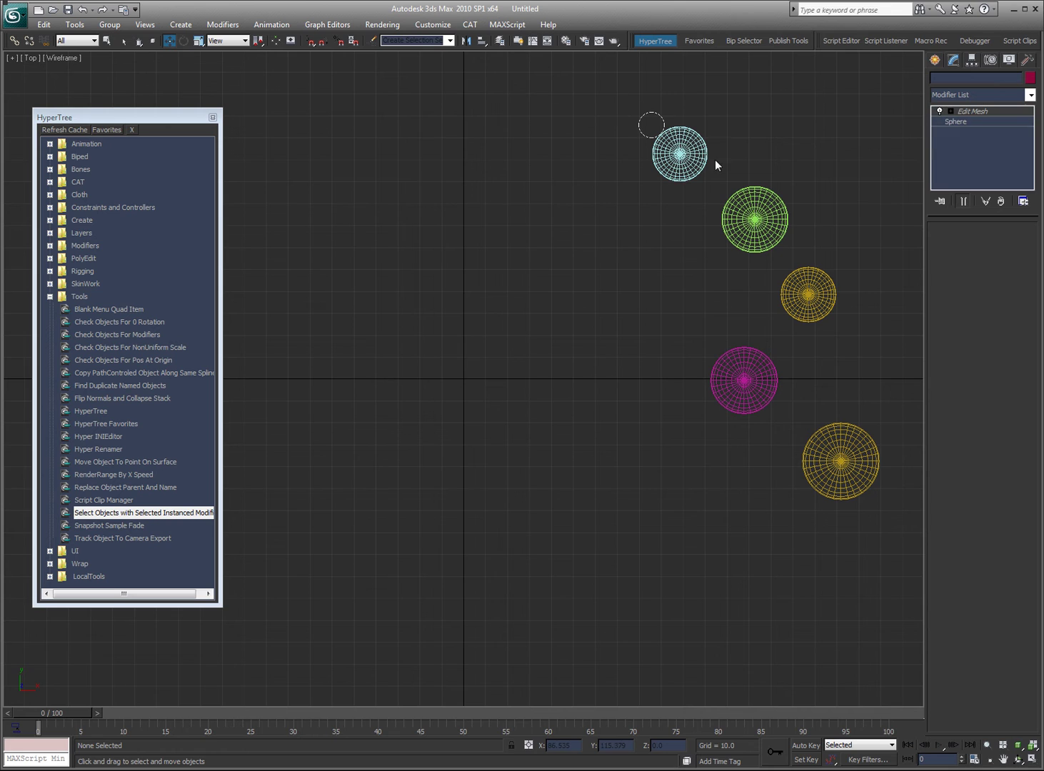
{"action": "left_click", "coordinate": [800, 295], "text": "ctrl"}
{"action": "left_click", "coordinate": [746, 375], "text": "ctrl"}
{"action": "left_click", "coordinate": [807, 432], "text": "ctrl"}
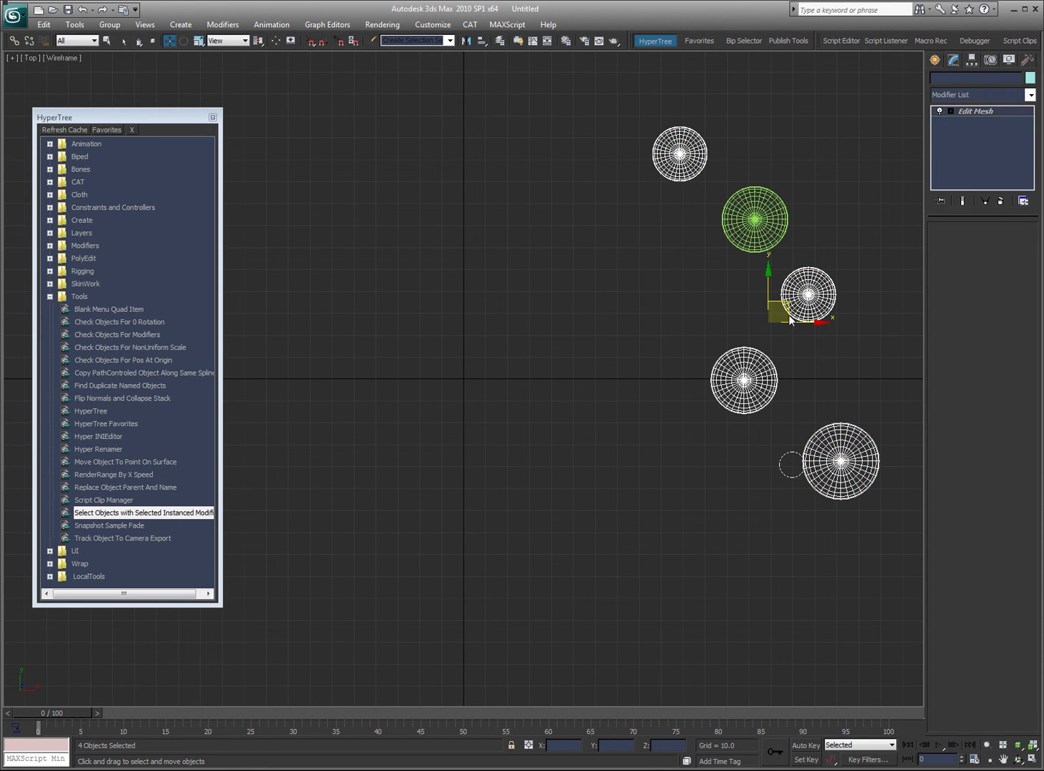
{"action": "left_click", "coordinate": [756, 222], "text": "ctrl"}
{"action": "key", "text": "Delete"}
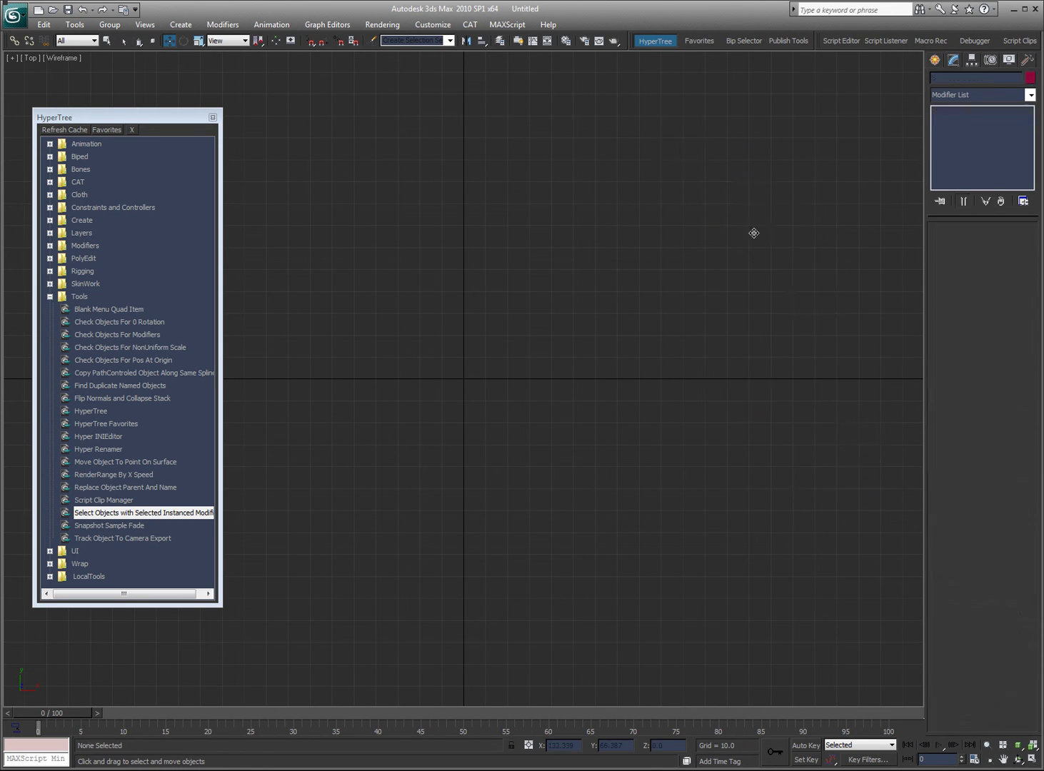
Highlight the Snapshot Sample Fade script and create one sphere in the upper-left area of the Top view
{"action": "left_click", "coordinate": [112, 527]}
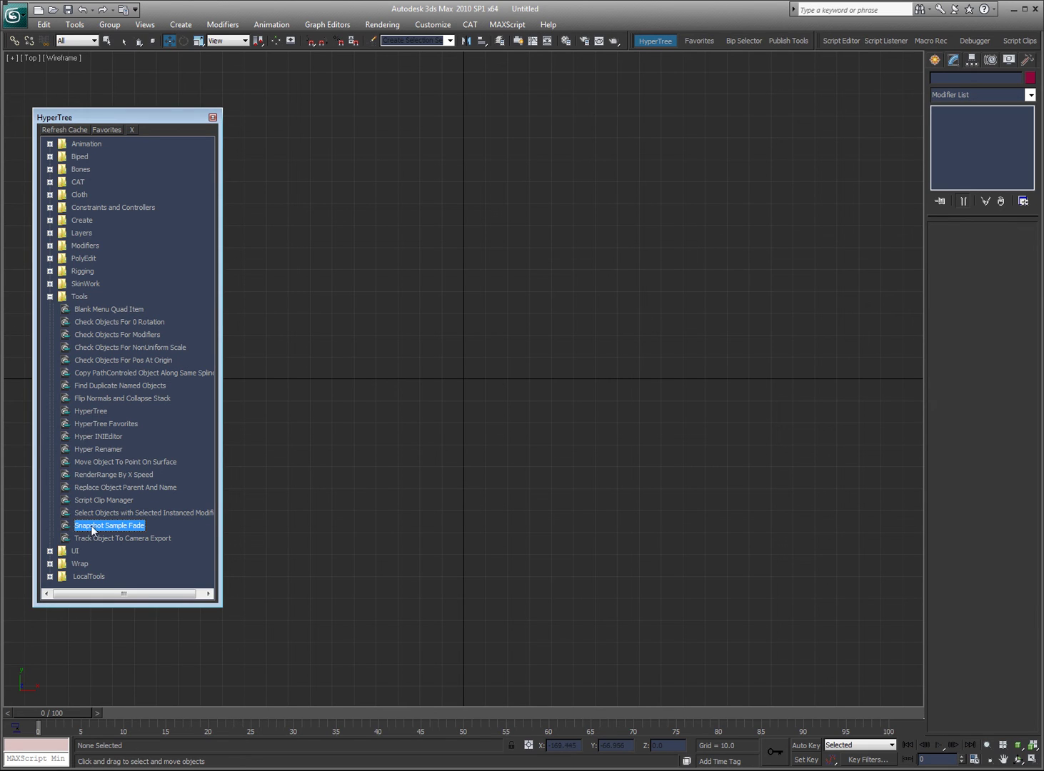
{"action": "left_click", "coordinate": [937, 60]}
{"action": "left_click", "coordinate": [957, 155]}
{"action": "left_click_drag", "start_coordinate": [363, 109], "coordinate": [392, 142]}
{"action": "right_click", "coordinate": [470, 142]}
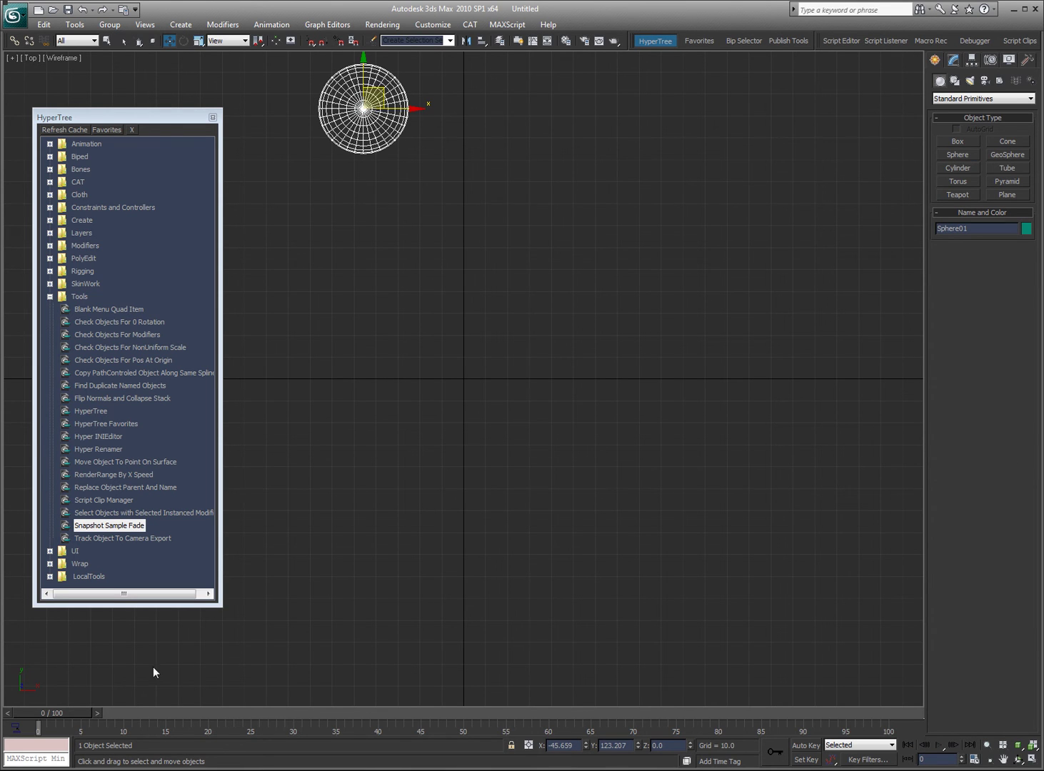
Animate the sphere along a bent path with Auto Key at frames 100, 72 and 30, return to frame 0 and turn Auto Key off
{"action": "key", "text": "n"}
{"action": "left_click_drag", "start_coordinate": [63, 710], "coordinate": [888, 727]}
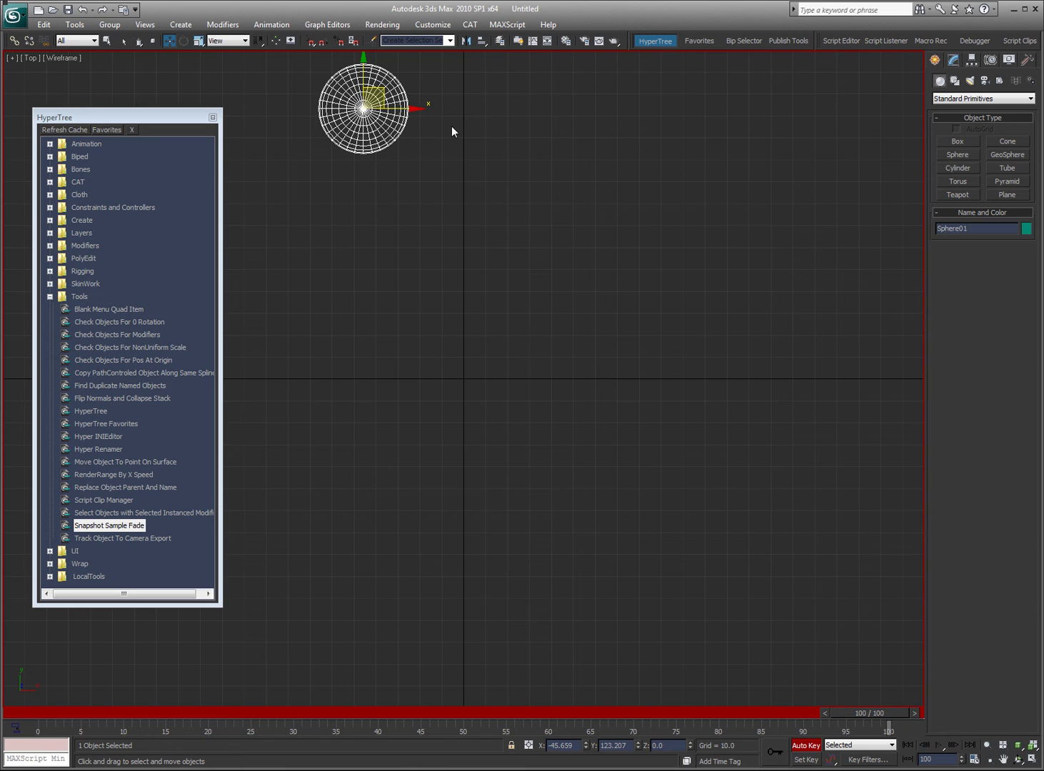
{"action": "left_click_drag", "start_coordinate": [374, 93], "coordinate": [874, 640]}
{"action": "left_click_drag", "start_coordinate": [871, 717], "coordinate": [642, 708]}
{"action": "left_click_drag", "start_coordinate": [786, 499], "coordinate": [617, 572]}
{"action": "left_click", "coordinate": [293, 713]}
{"action": "left_click_drag", "start_coordinate": [446, 287], "coordinate": [666, 232]}
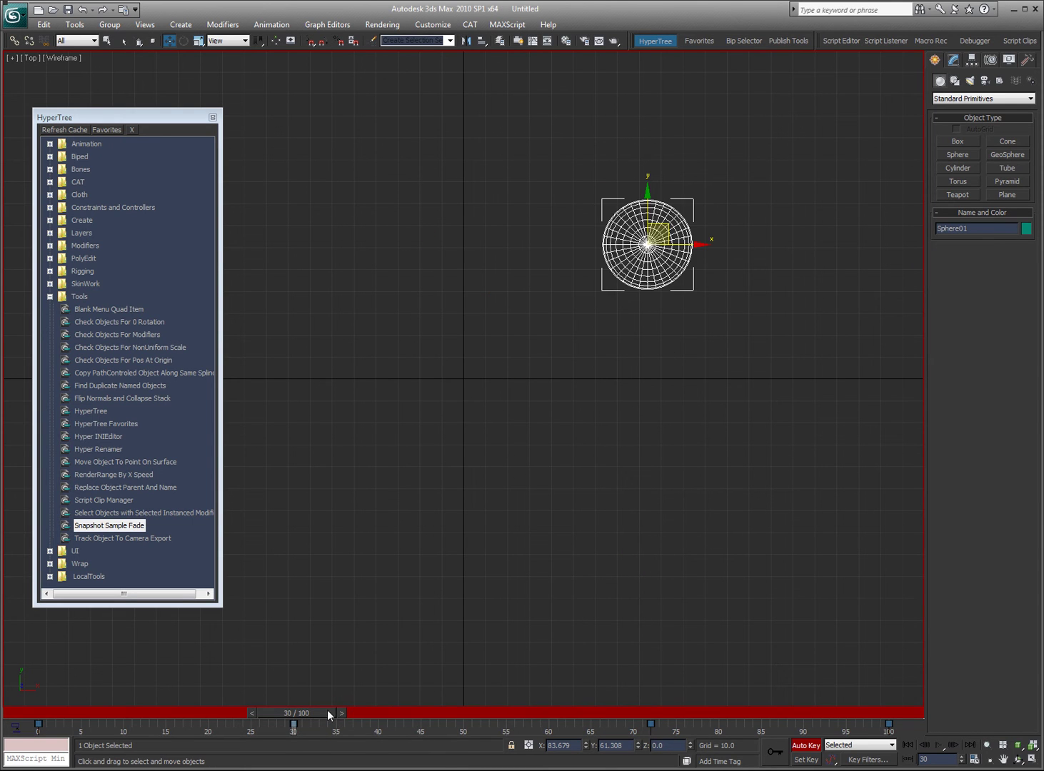
{"action": "left_click_drag", "start_coordinate": [327, 714], "coordinate": [43, 713]}
{"action": "key", "text": "w"}
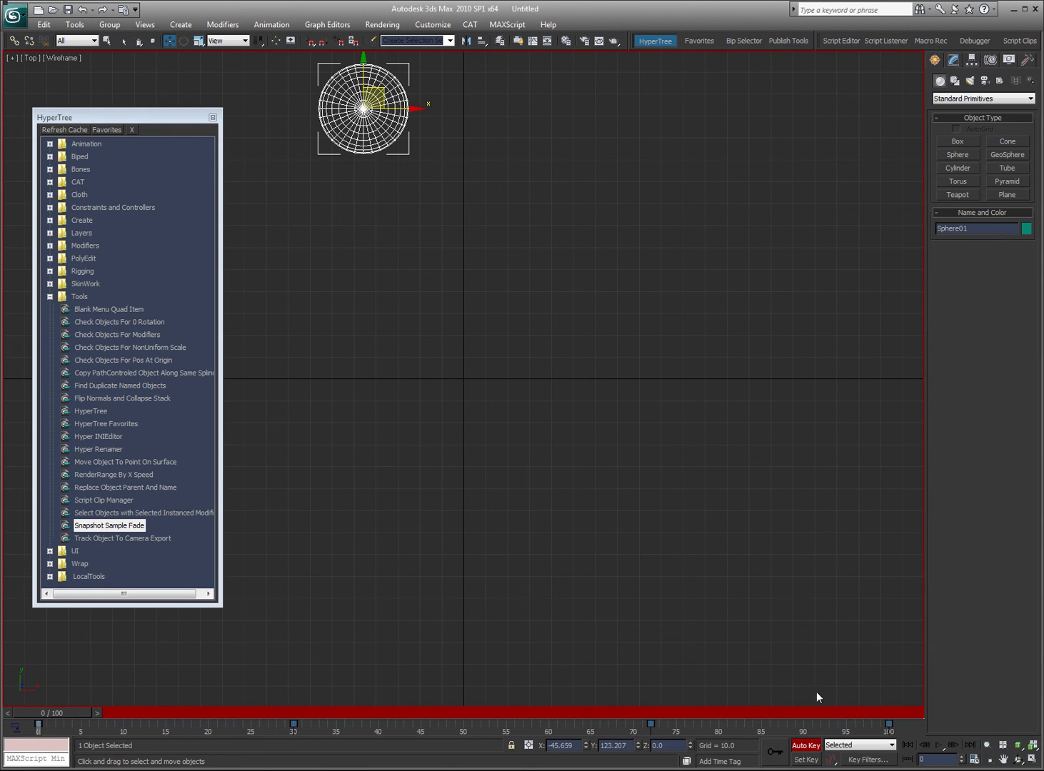
{"action": "left_click", "coordinate": [806, 746]}
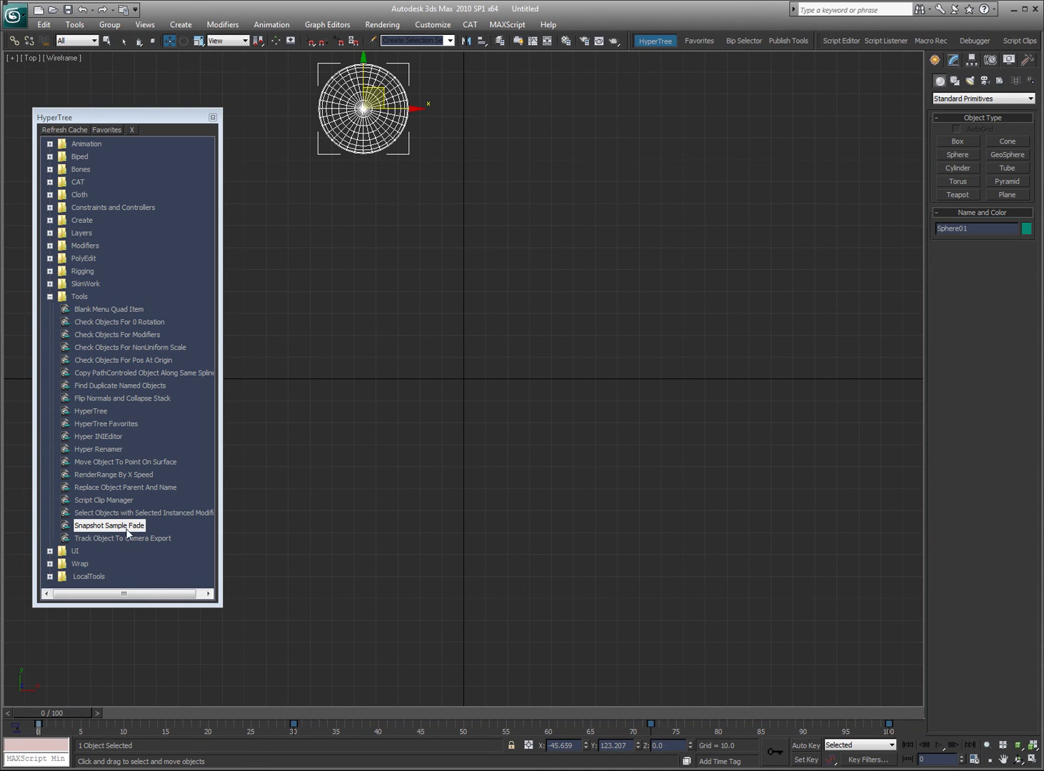
Run Snapshot Sample Fade on the sphere with Fade In 5 and Fade Out 10, and try to create the snapshots
{"action": "double_click", "coordinate": [94, 531]}
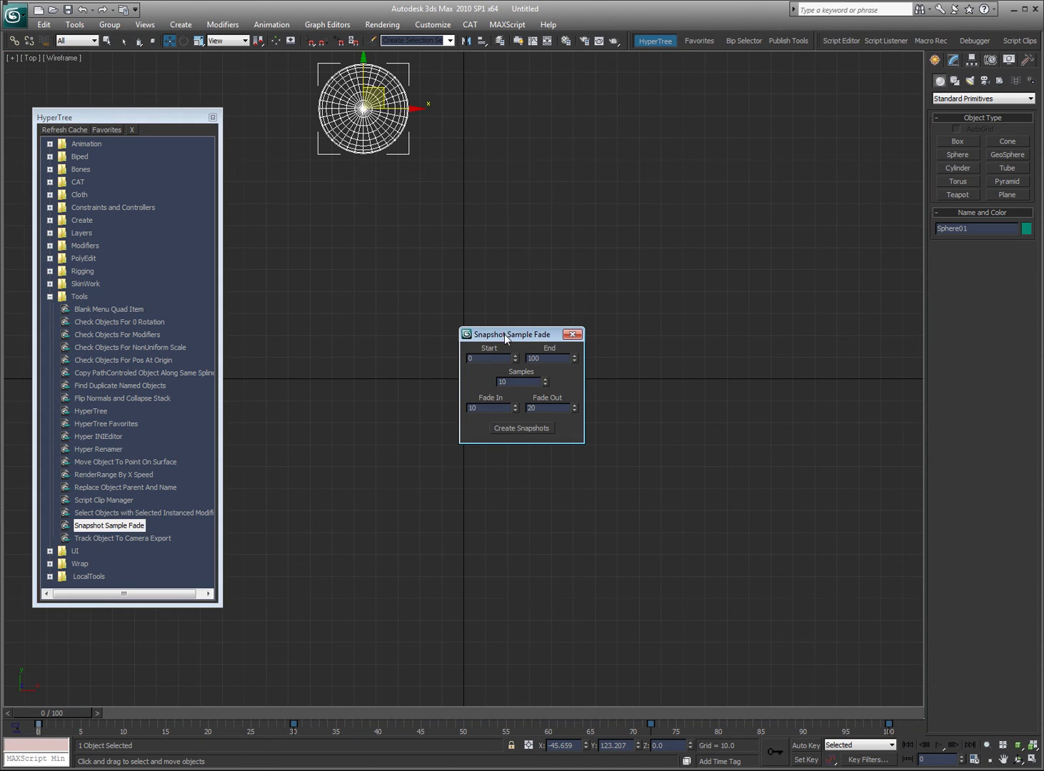
{"action": "left_click_drag", "start_coordinate": [507, 334], "coordinate": [309, 222]}
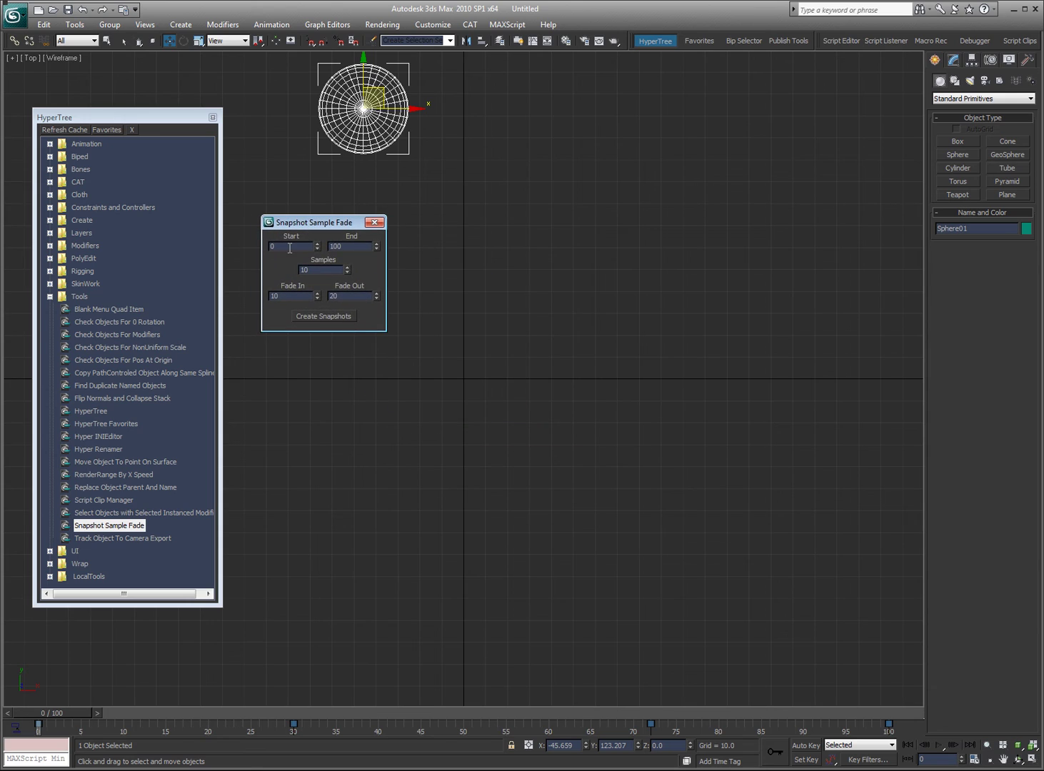
{"action": "double_click", "coordinate": [325, 270]}
{"action": "double_click", "coordinate": [290, 297]}
{"action": "type", "text": "5"}
{"action": "key", "text": "Tab"}
{"action": "type", "text": "10"}
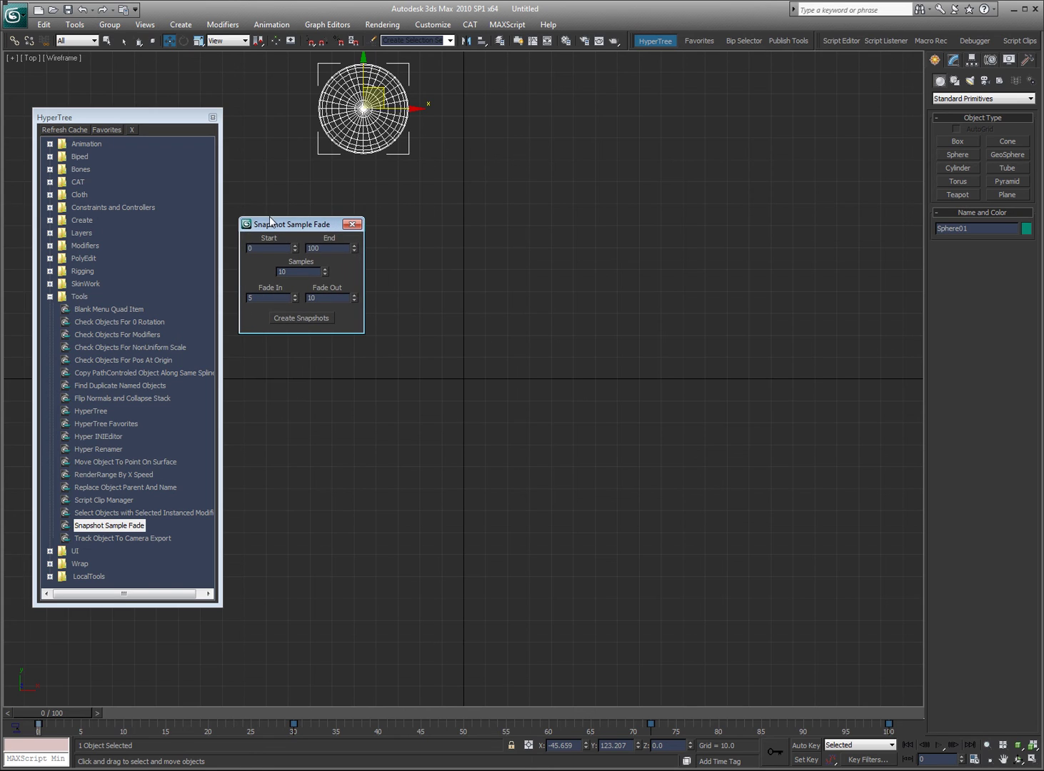
{"action": "left_click_drag", "start_coordinate": [272, 222], "coordinate": [823, 92]}
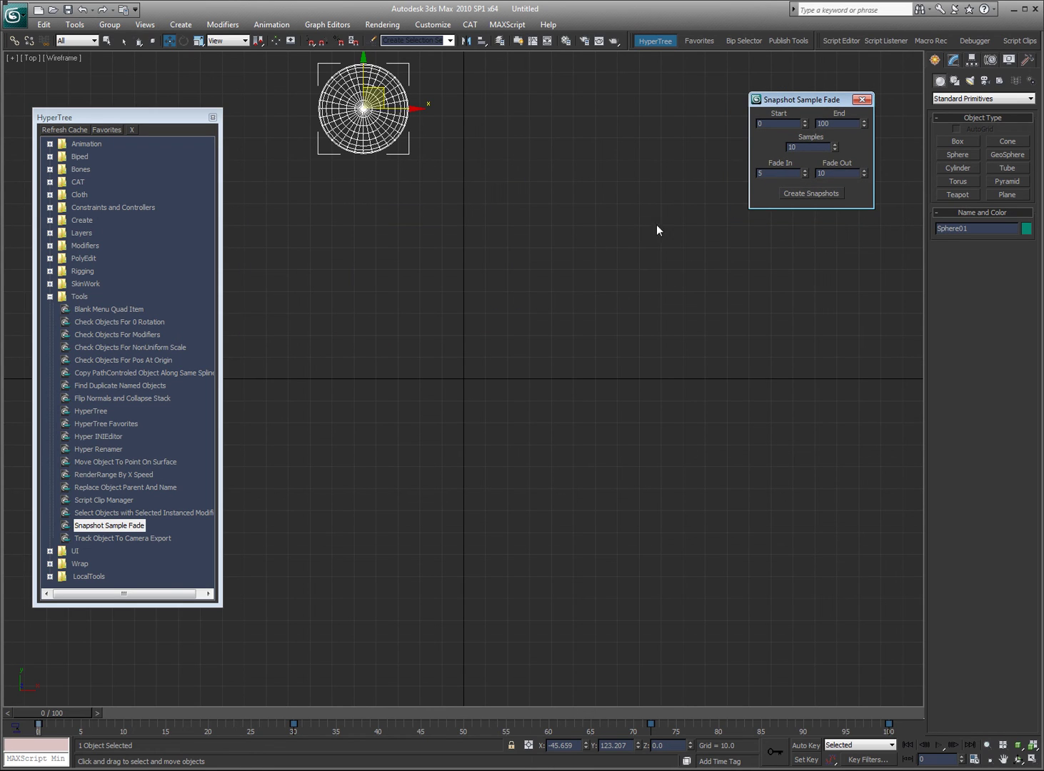
{"action": "left_click", "coordinate": [812, 194]}
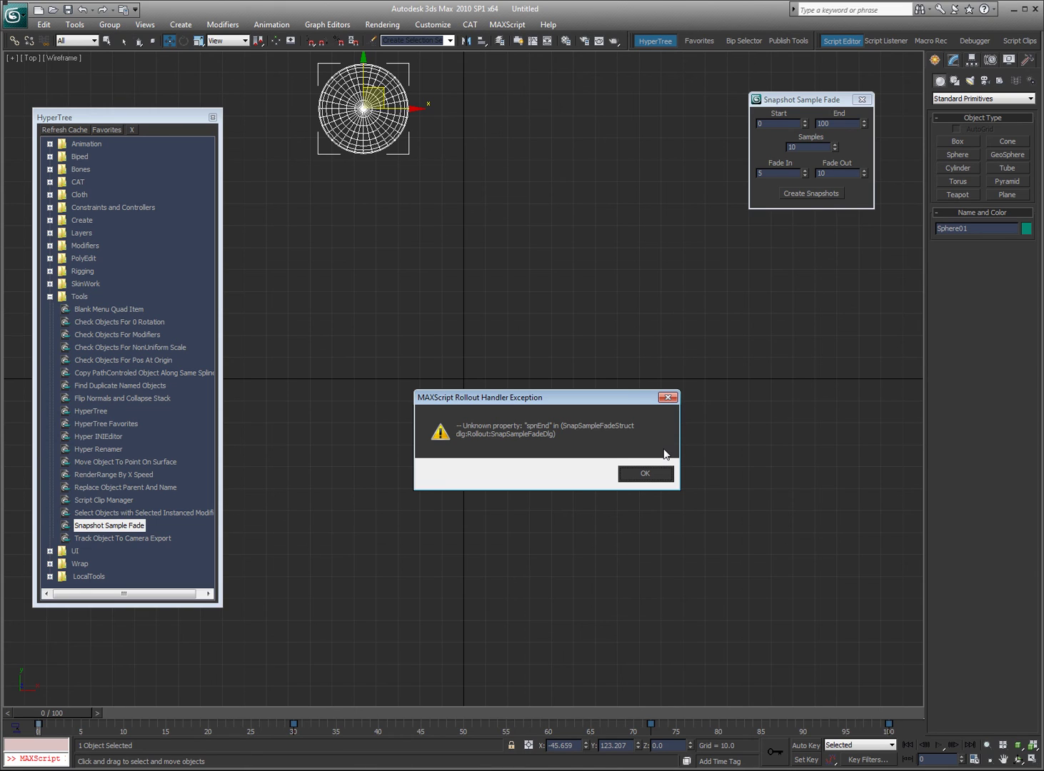
{"action": "left_click", "coordinate": [643, 475]}
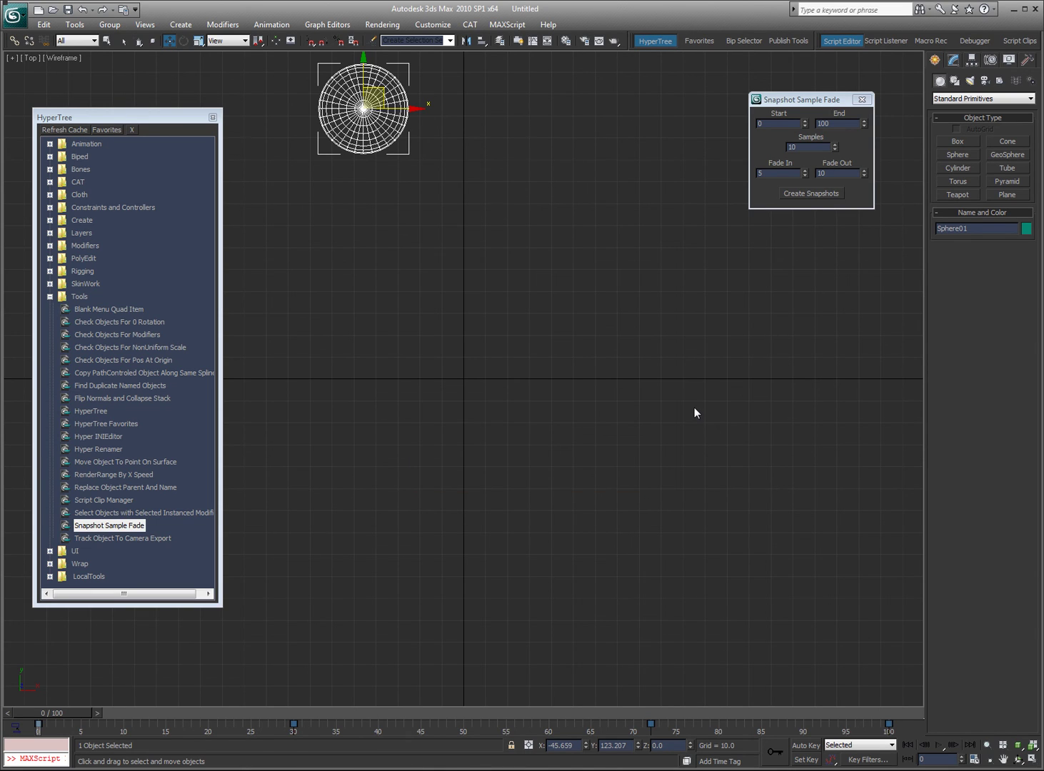
Try to run the Snapshot Sample Fade script with no object selected
{"action": "left_click", "coordinate": [694, 413]}
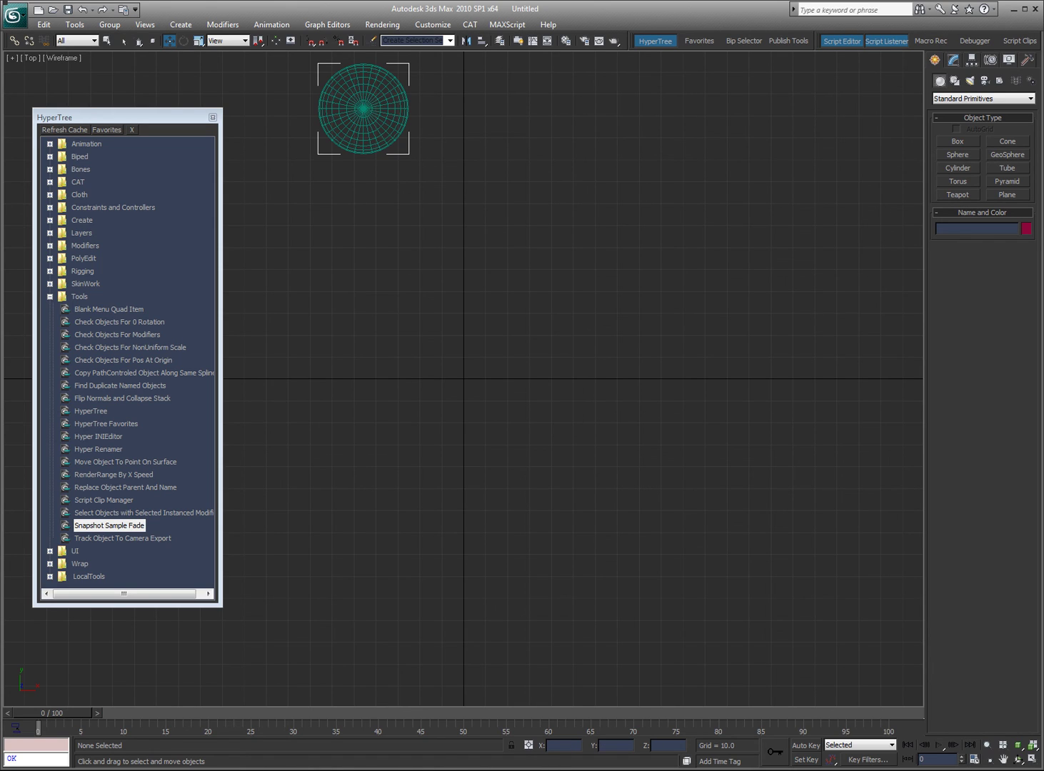
{"action": "key", "text": "Return"}
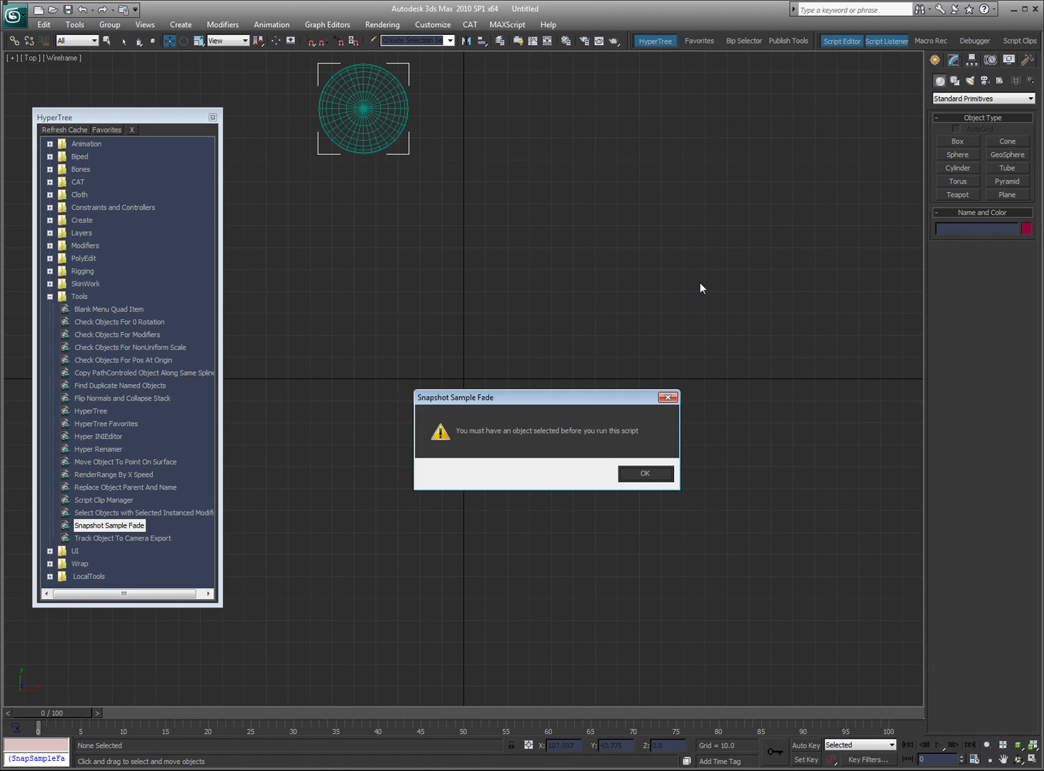
{"action": "left_click", "coordinate": [643, 474]}
Select the animated sphere, run Snapshot Sample Fade again and set Fade In to 1, keeping Fade Out at 20
{"action": "left_click", "coordinate": [320, 104]}
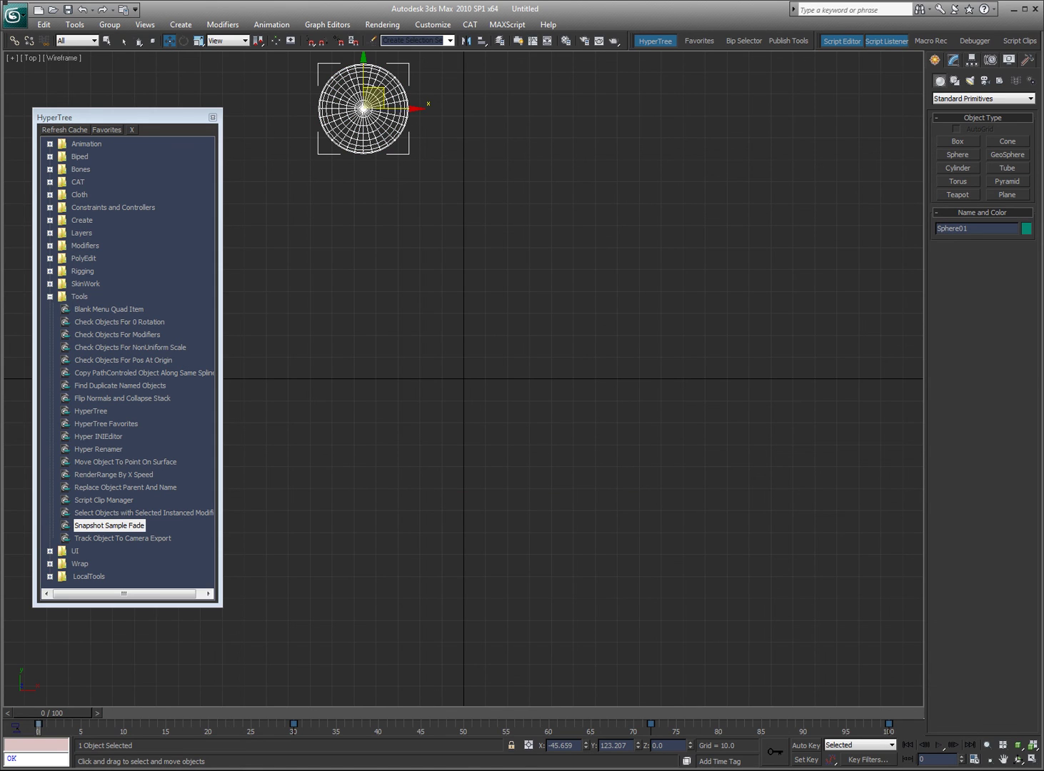
{"action": "key", "text": "Return"}
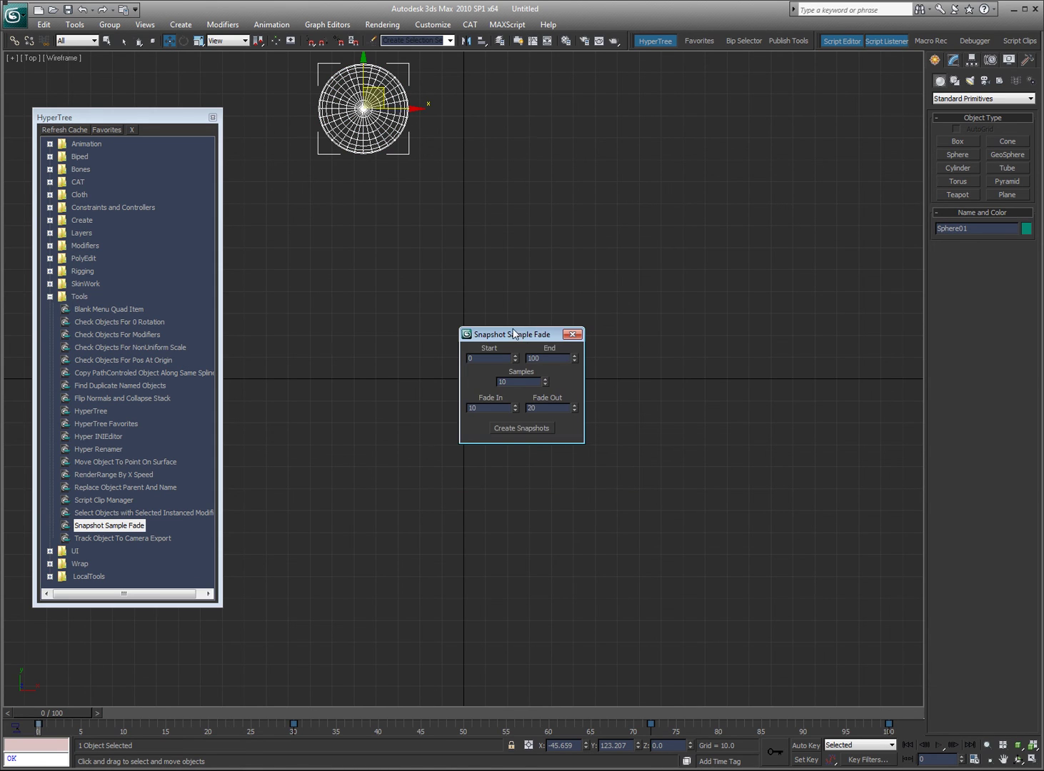
{"action": "left_click_drag", "start_coordinate": [511, 405], "coordinate": [666, 218]}
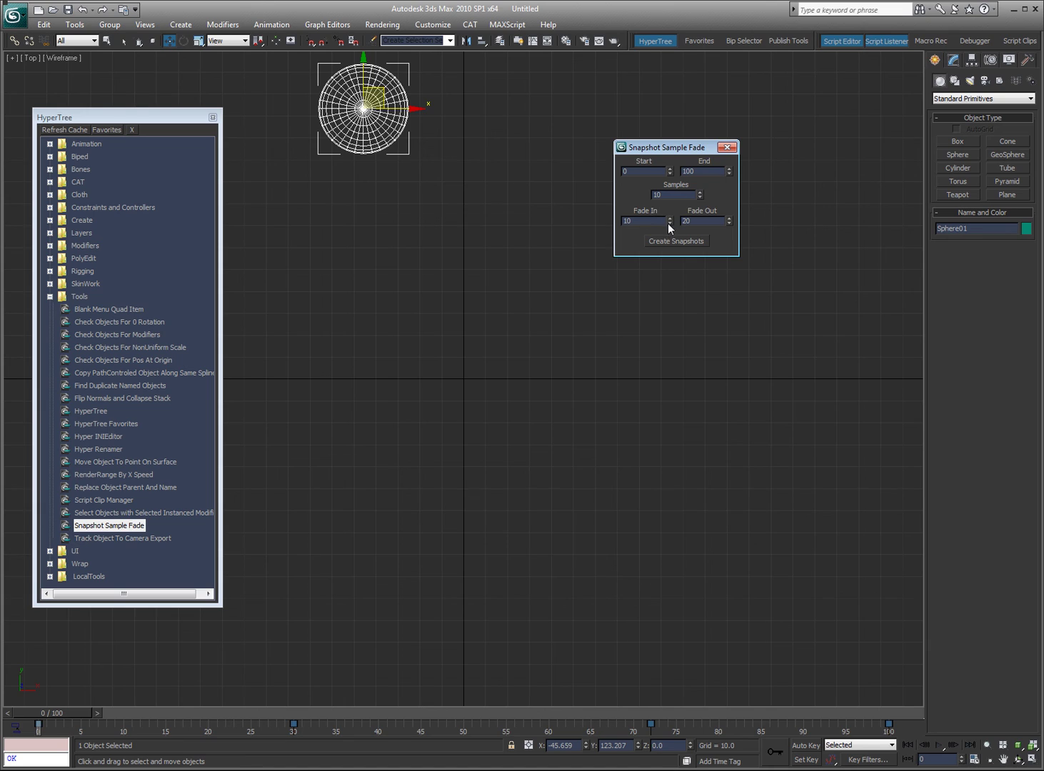
{"action": "left_click", "coordinate": [641, 222]}
{"action": "key", "text": "BackSpace"}
{"action": "double_click", "coordinate": [695, 218]}
{"action": "double_click", "coordinate": [638, 171]}
{"action": "double_click", "coordinate": [705, 172]}
Switch the viewport to smooth shading and create 10 fading snapshots of the sphere from frame 0 to 100
{"action": "left_click", "coordinate": [544, 268]}
{"action": "key", "text": "F3"}
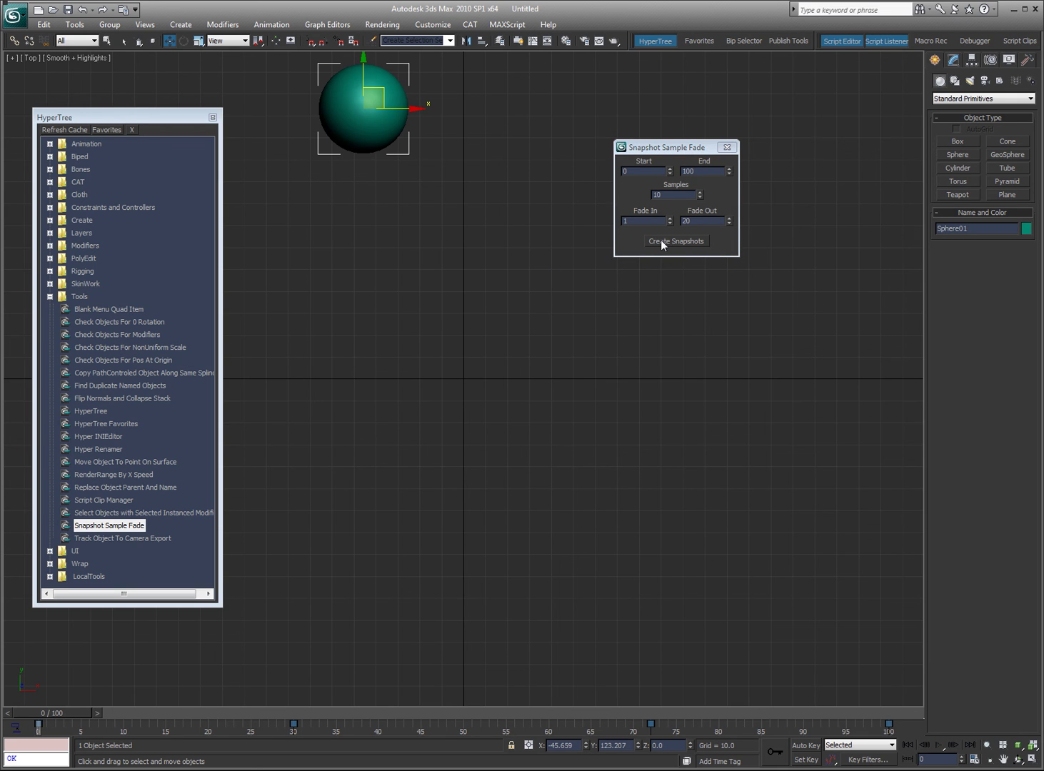
{"action": "left_click", "coordinate": [661, 242]}
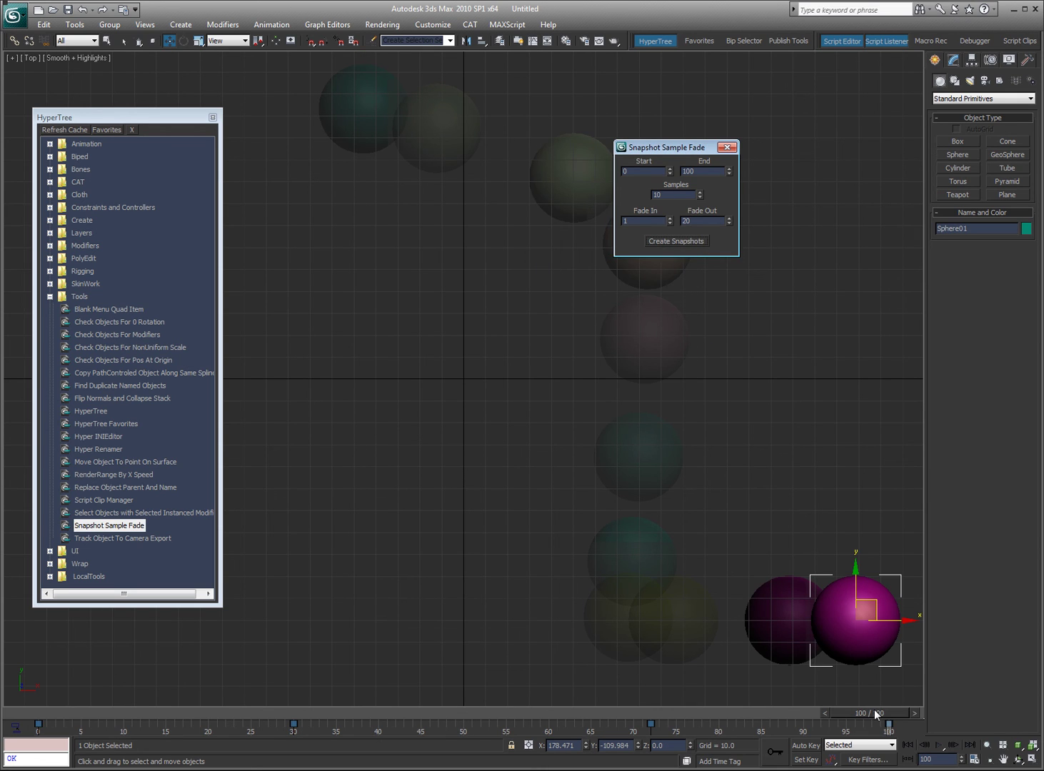
Deselect the sphere, move the dialog off its path, and review the snapshots' fading over time and from an orbited view
{"action": "left_click_drag", "start_coordinate": [877, 714], "coordinate": [57, 713]}
{"action": "left_click", "coordinate": [384, 392]}
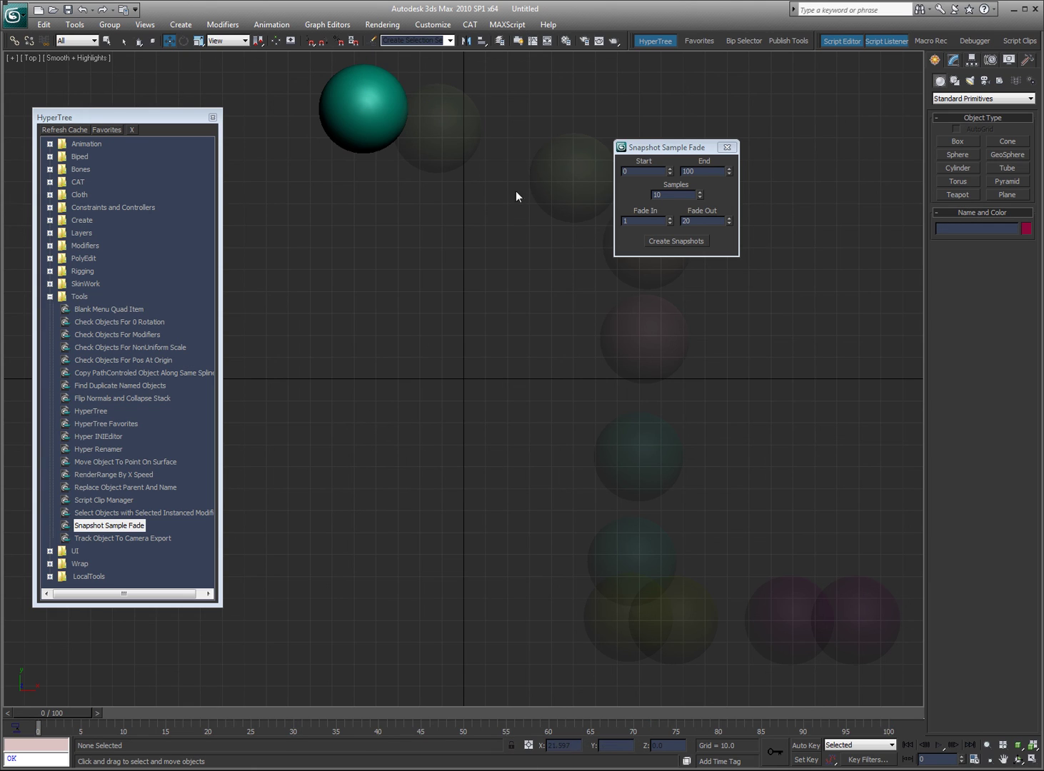
{"action": "left_click_drag", "start_coordinate": [679, 147], "coordinate": [806, 101]}
{"action": "mouse_move", "coordinate": [44, 713]}
{"action": "left_mouse_down"}
{"action": "mouse_move", "coordinate": [166, 722]}
{"action": "mouse_move", "coordinate": [35, 714]}
{"action": "left_mouse_up"}
{"action": "key", "text": "w"}
{"action": "middle_click_drag", "start_coordinate": [361, 421], "coordinate": [401, 347], "text": "alt"}
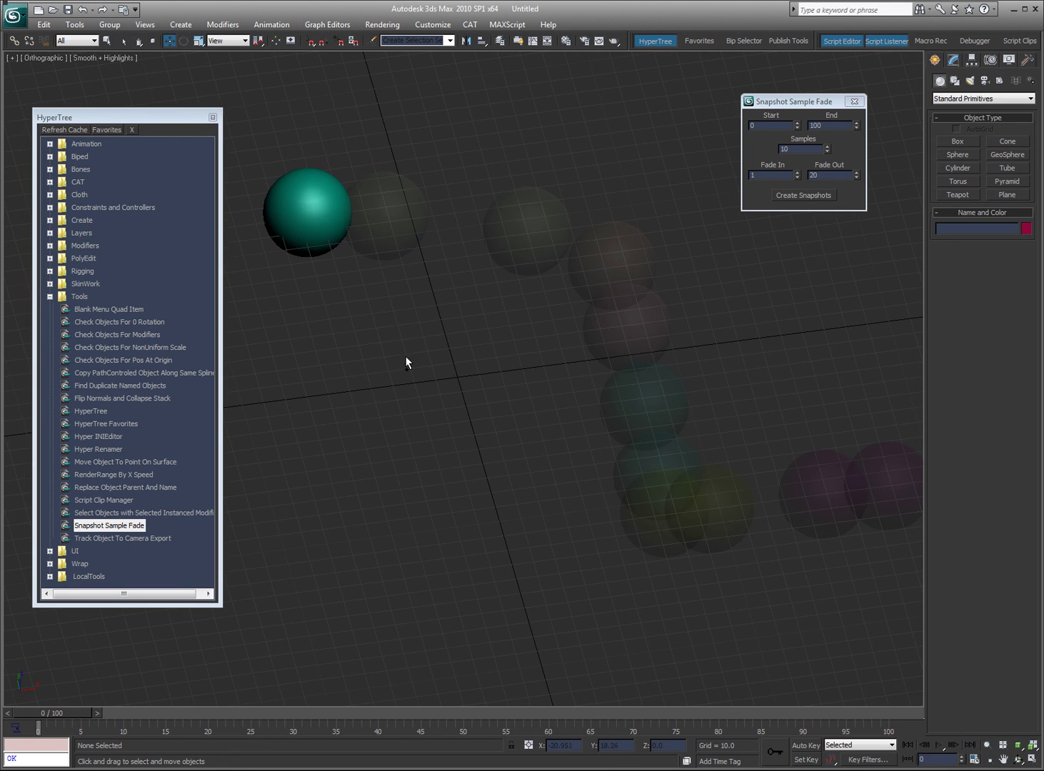
Hide the viewport grid and examine the fading snapshots over the timeline, ending in the Top view
{"action": "key", "text": "g"}
{"action": "left_click_drag", "start_coordinate": [58, 715], "coordinate": [4, 622]}
{"action": "key", "text": "w"}
{"action": "key", "text": "t"}
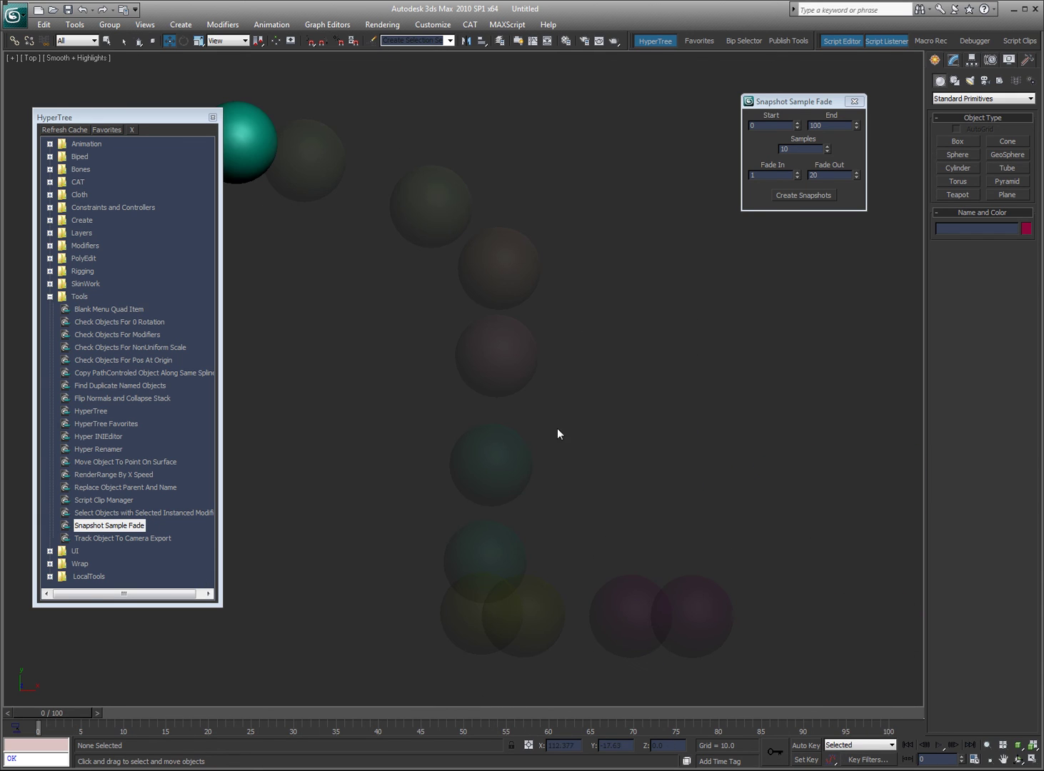
{"action": "scroll", "coordinate": [614, 413], "scroll_direction": "down", "scroll_amount": 6}
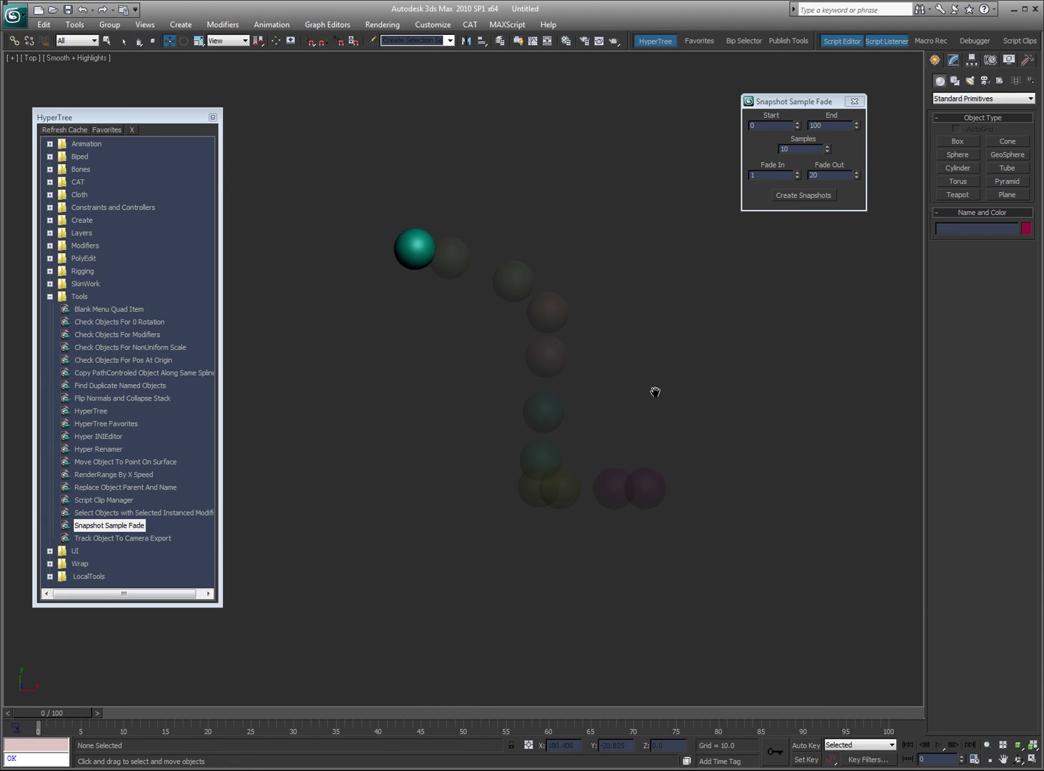
{"action": "left_click_drag", "start_coordinate": [84, 708], "coordinate": [315, 666]}
{"action": "right_click", "coordinate": [317, 673]}
Close the Snapshot Sample Fade dialog and highlight the RenderRange By X Speed script
{"action": "left_click", "coordinate": [854, 101]}
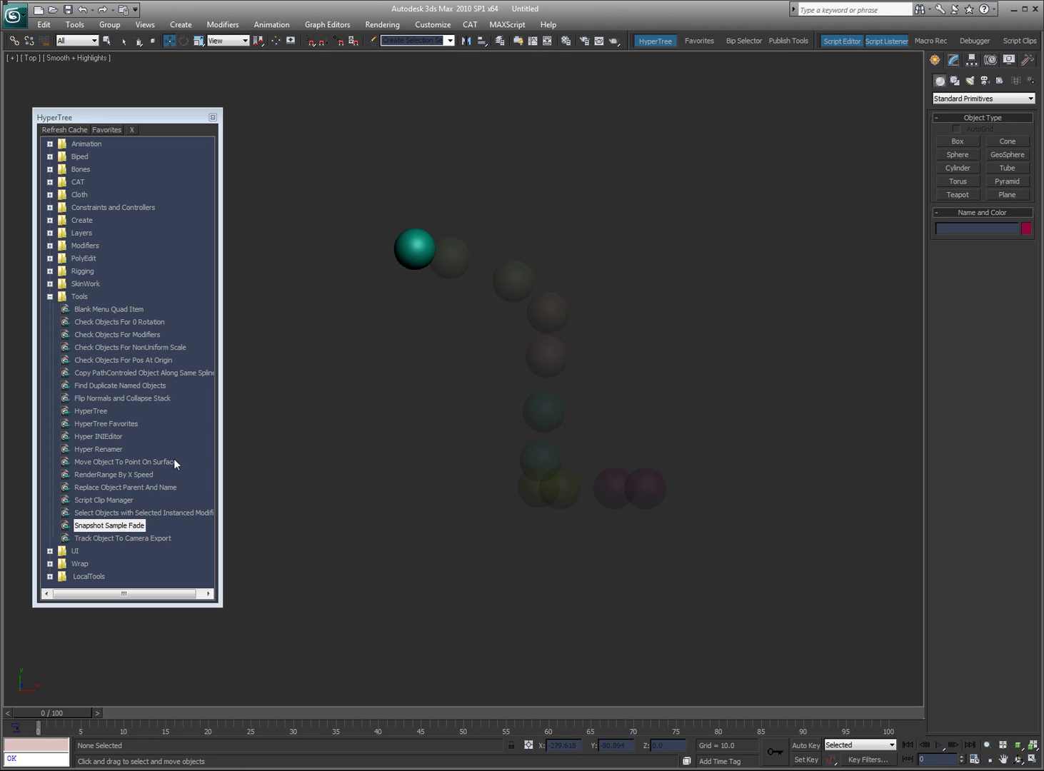
{"action": "left_click", "coordinate": [83, 475]}
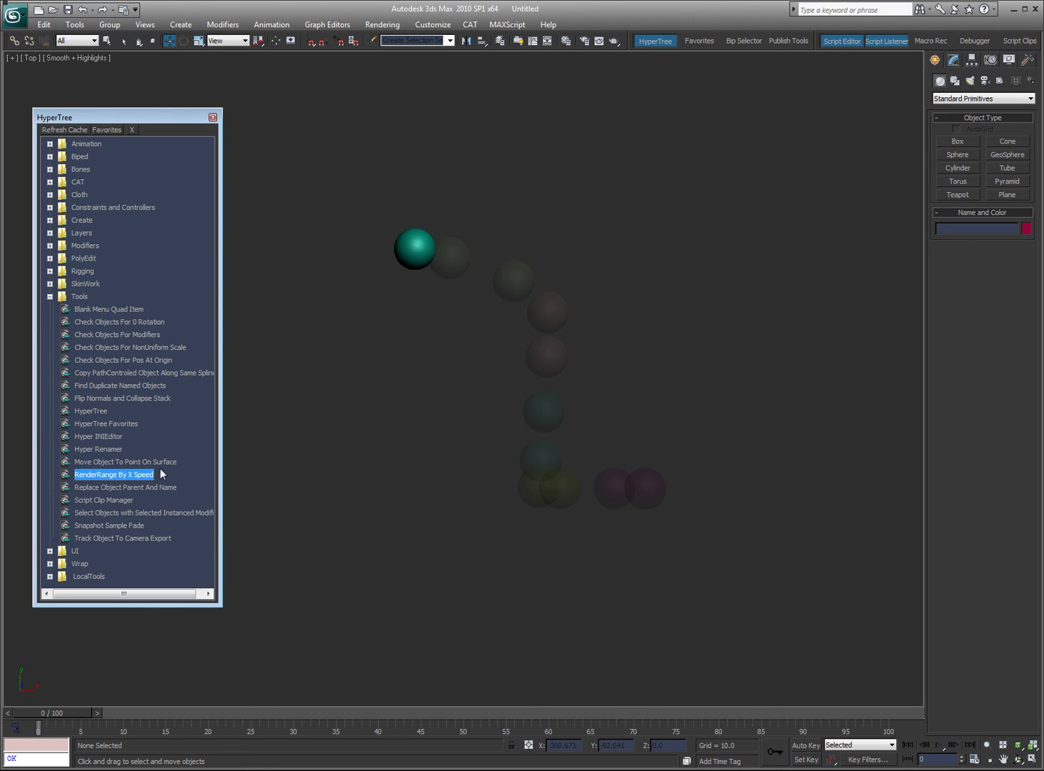